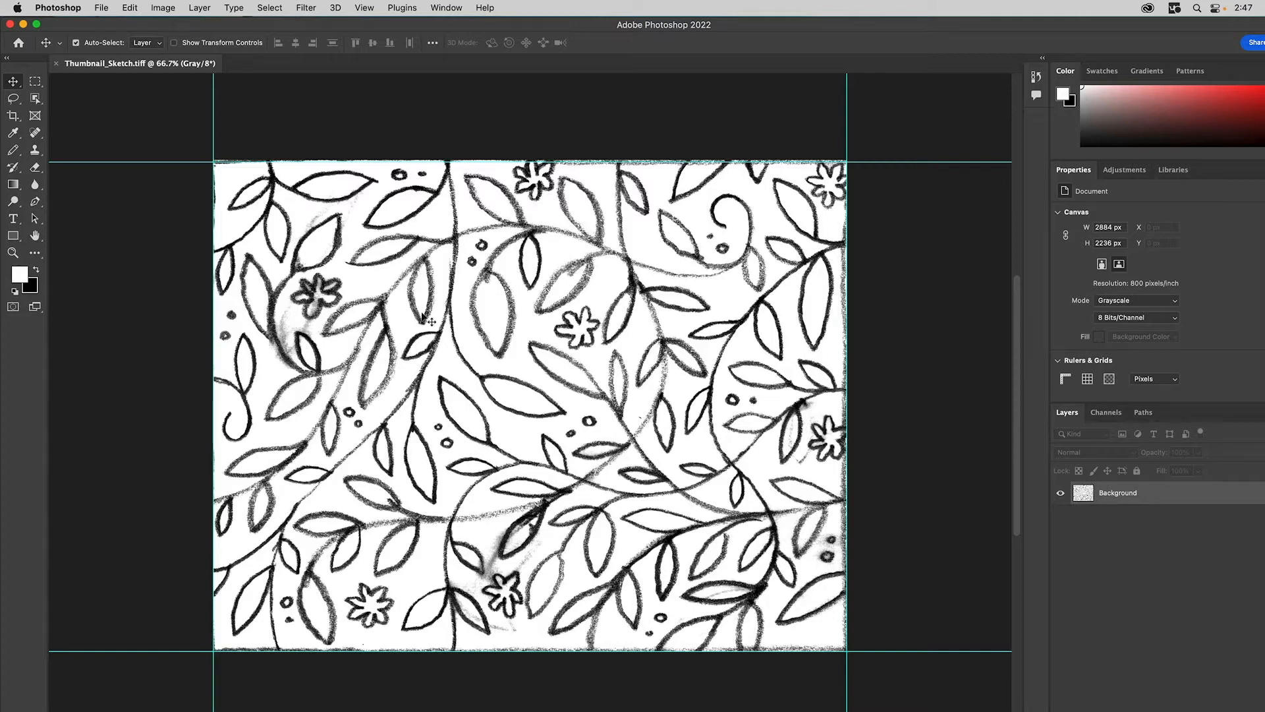
Offset the thumbnail sketch by -1483 pixels horizontally and +1070 pixels vertically, with undefined areas wrapped around
left_click(302, 9)
mouse_move(320, 290)
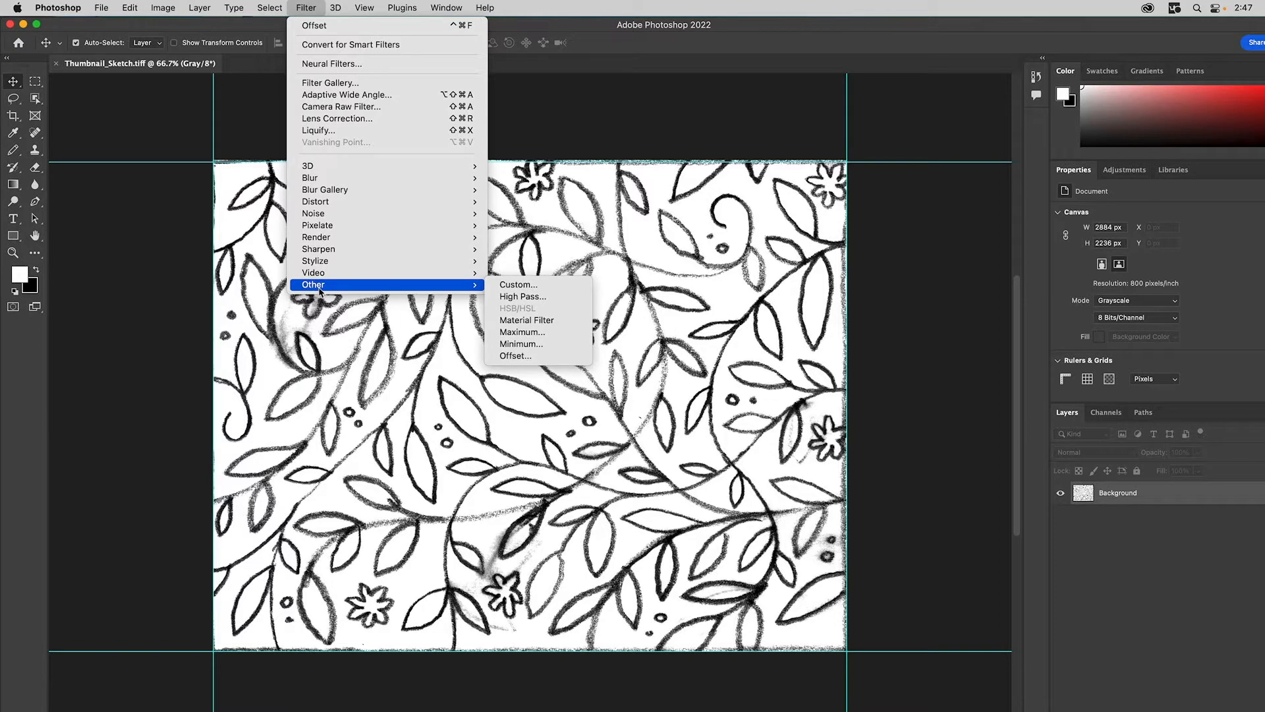
left_click(515, 356)
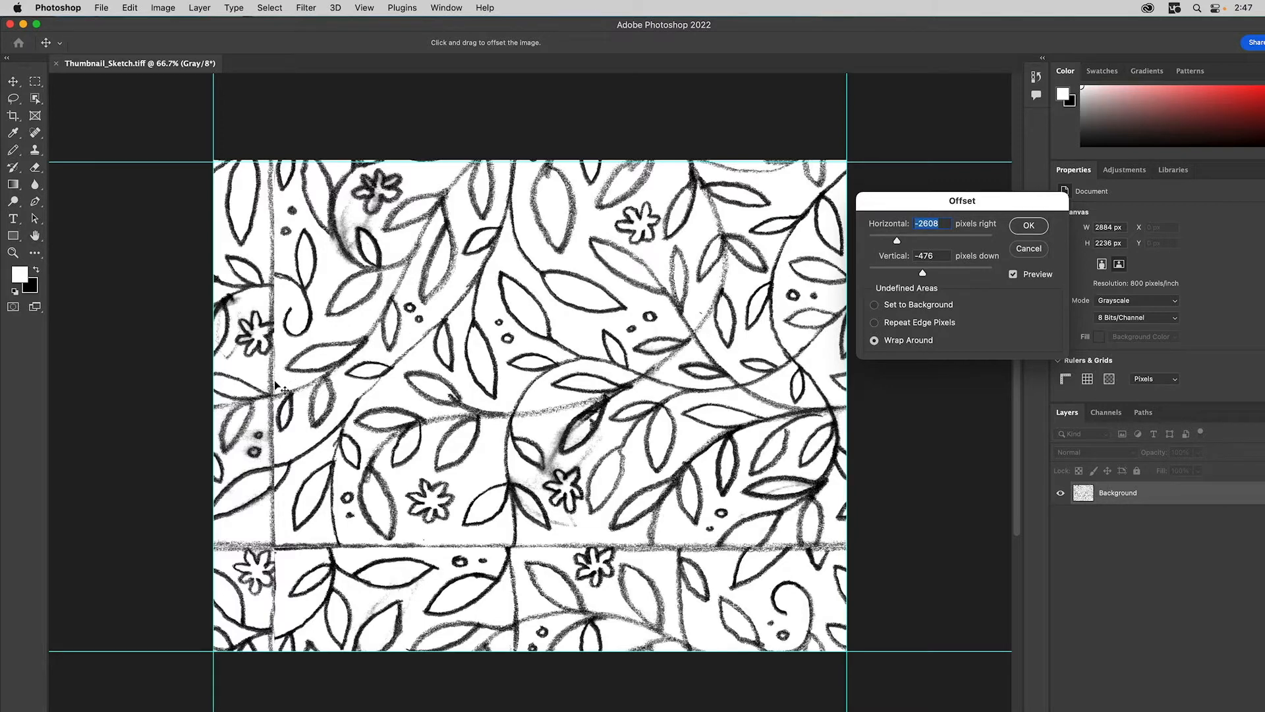
left_click(937, 222)
left_click_drag(897, 243, 912, 248)
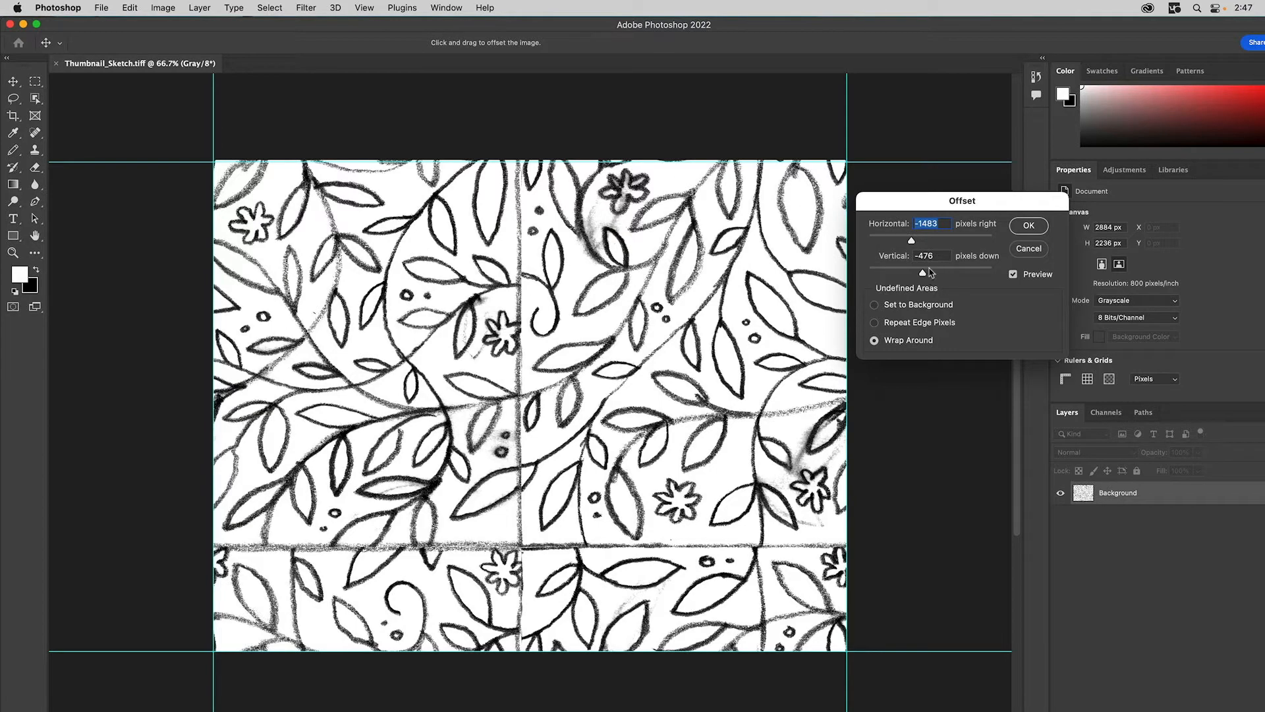
left_click_drag(925, 275, 951, 279)
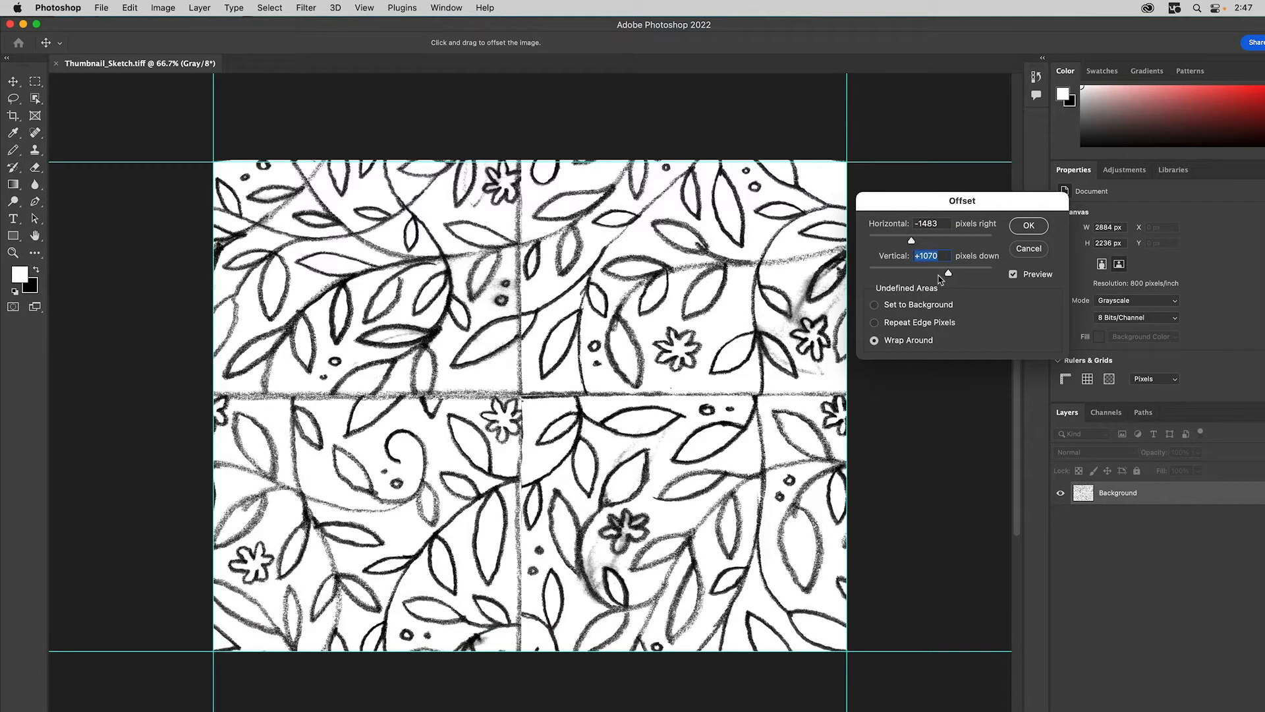
left_click(1030, 228)
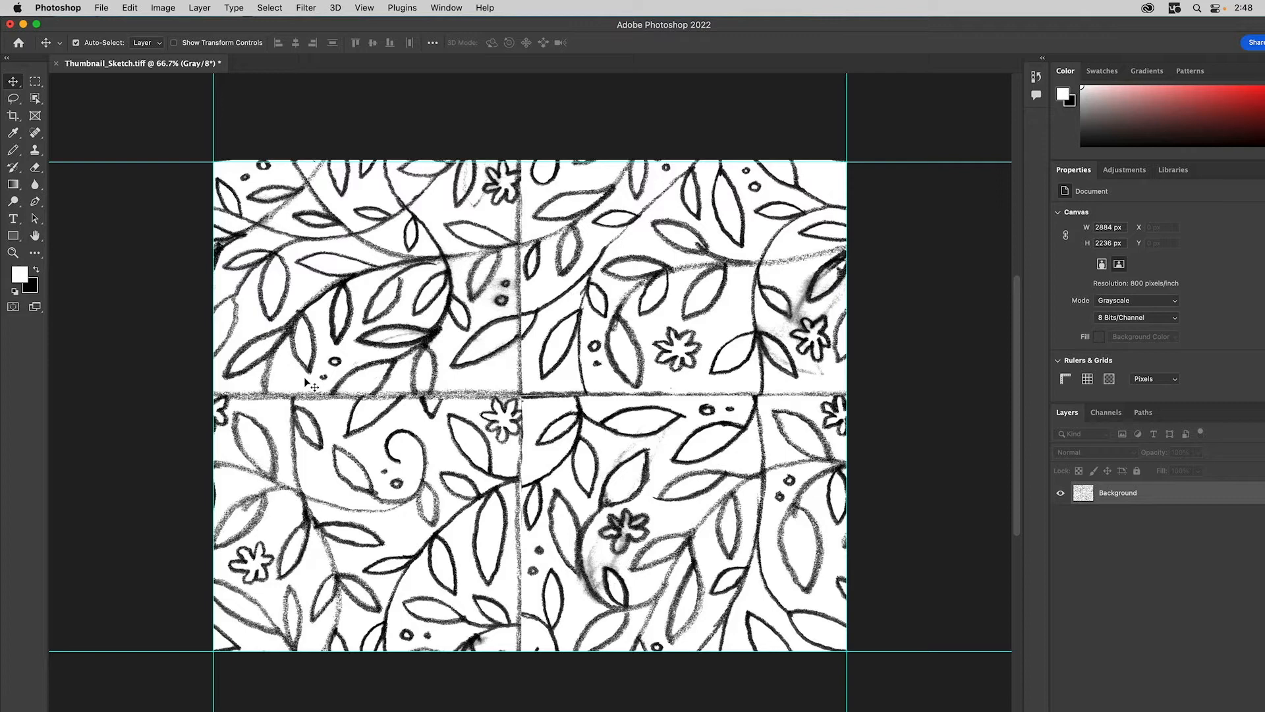
Switch to Illustrator and show the Refined Sketch layer, with the Offset and Thumbnail Sketch layers hidden
key("super")
key("super+Tab")
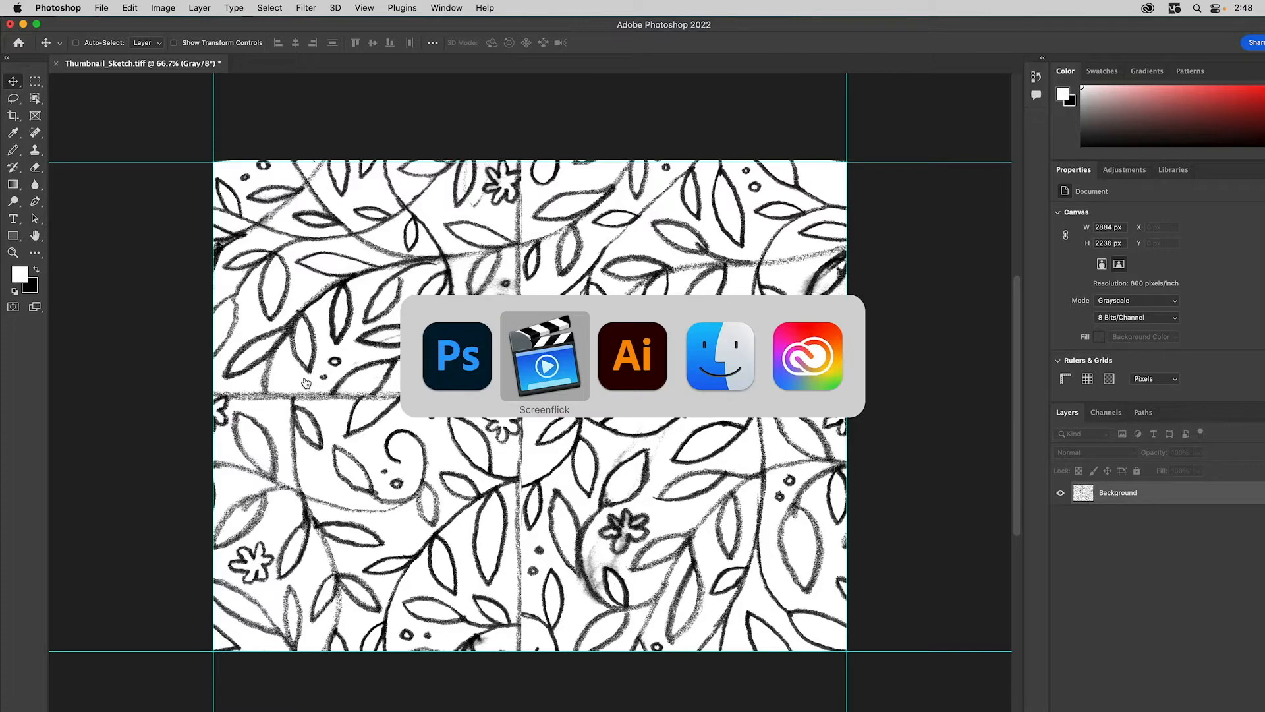
key("super+Tab")
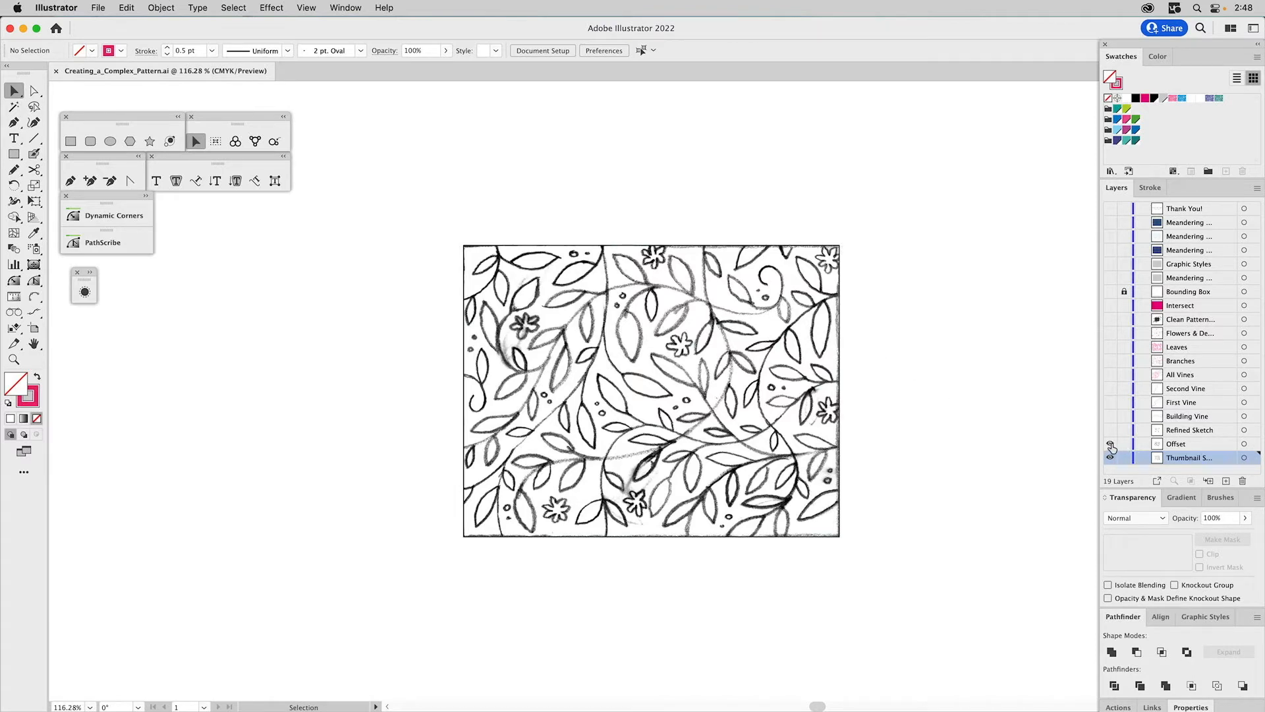
left_click(1110, 444)
left_click(1111, 457)
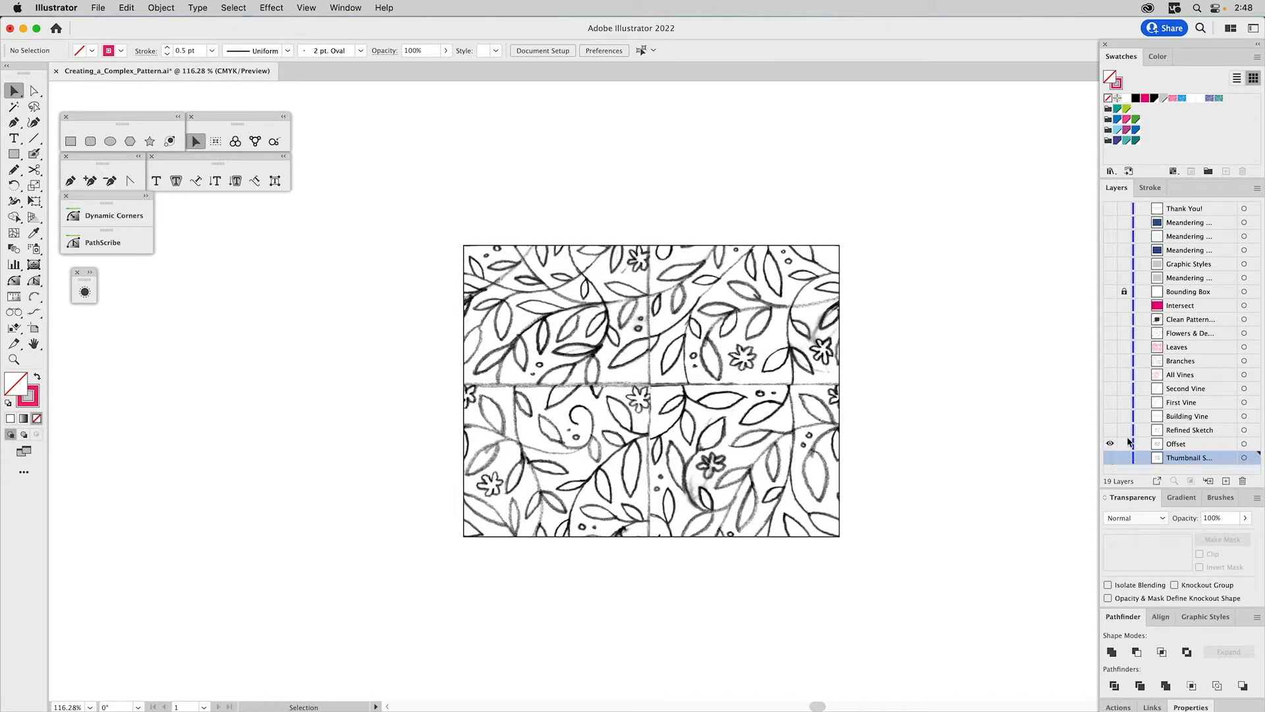
left_click(1110, 429)
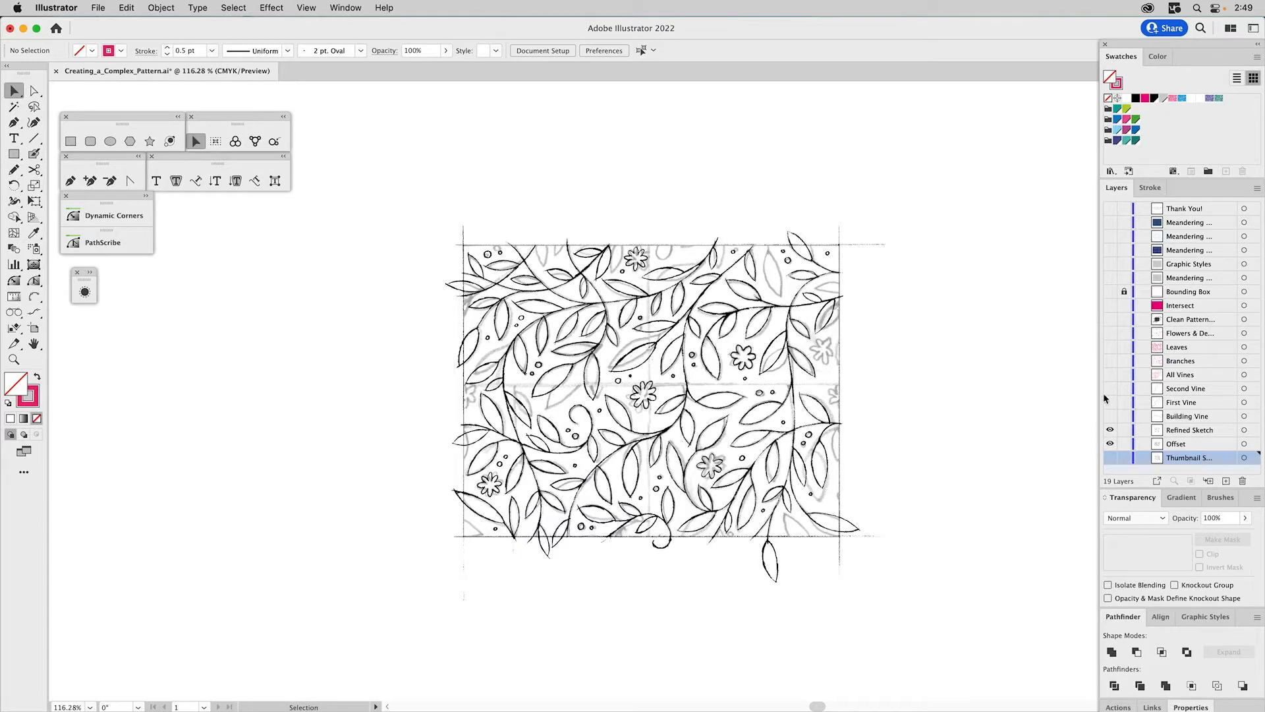
left_click(1111, 443)
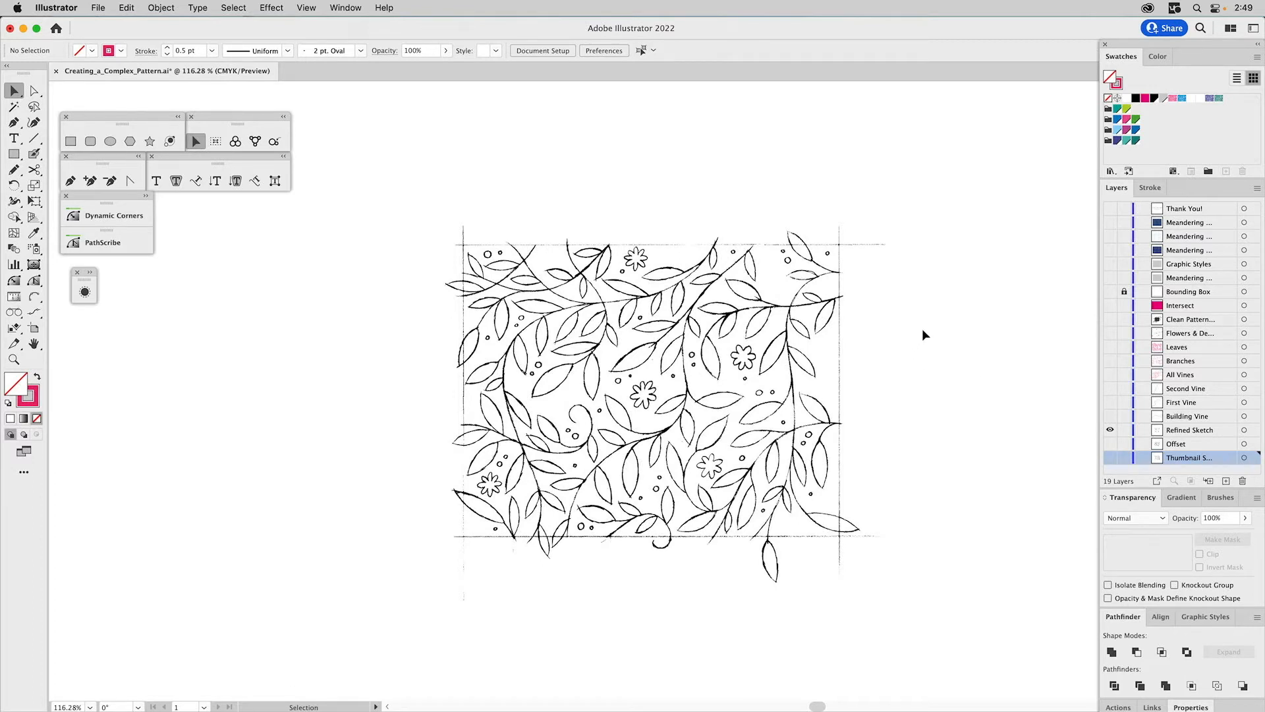
Try magenta and teal swatches on the refined sketch image, and reset its fill to none
left_click(803, 321)
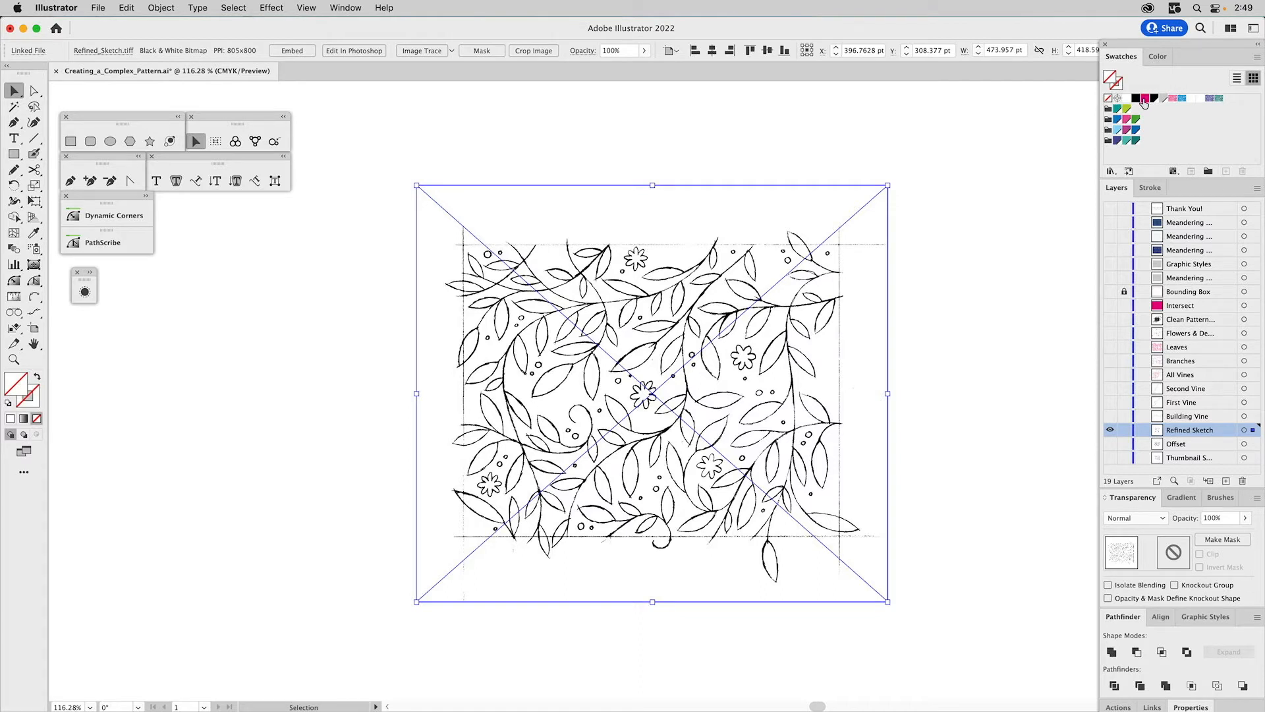
left_click(1144, 99)
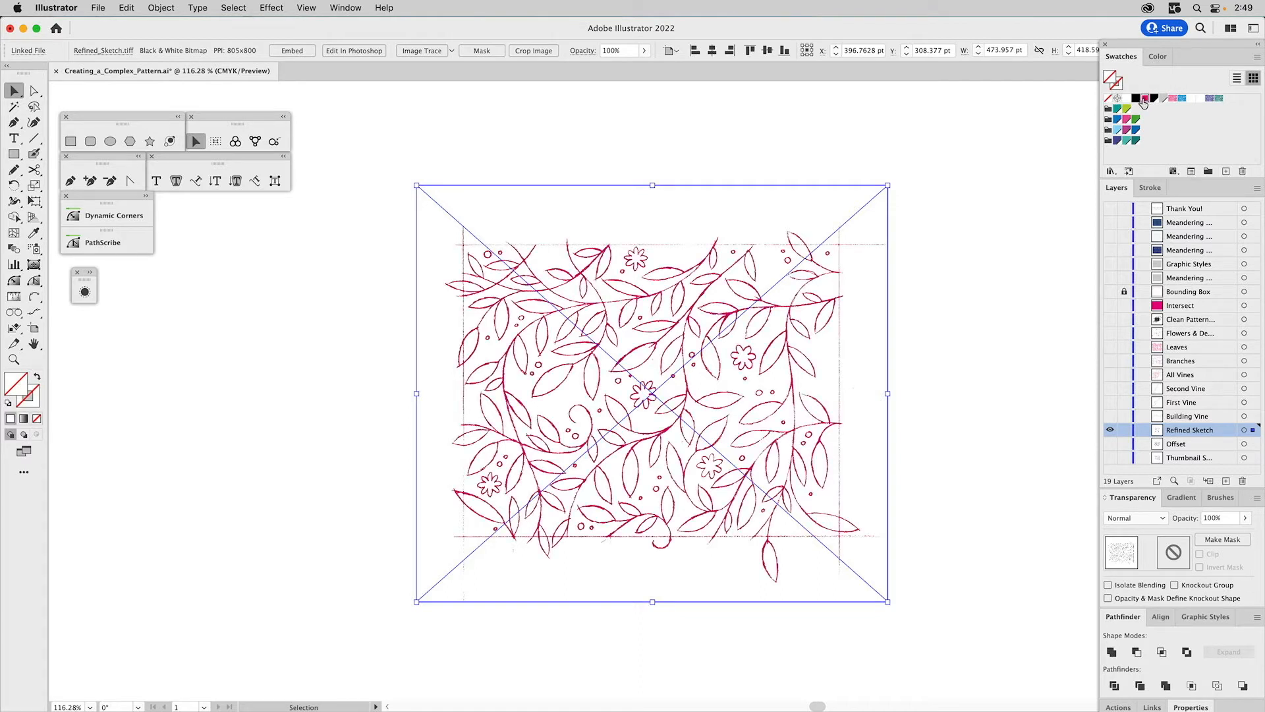
left_click(1117, 130)
left_click(1117, 110)
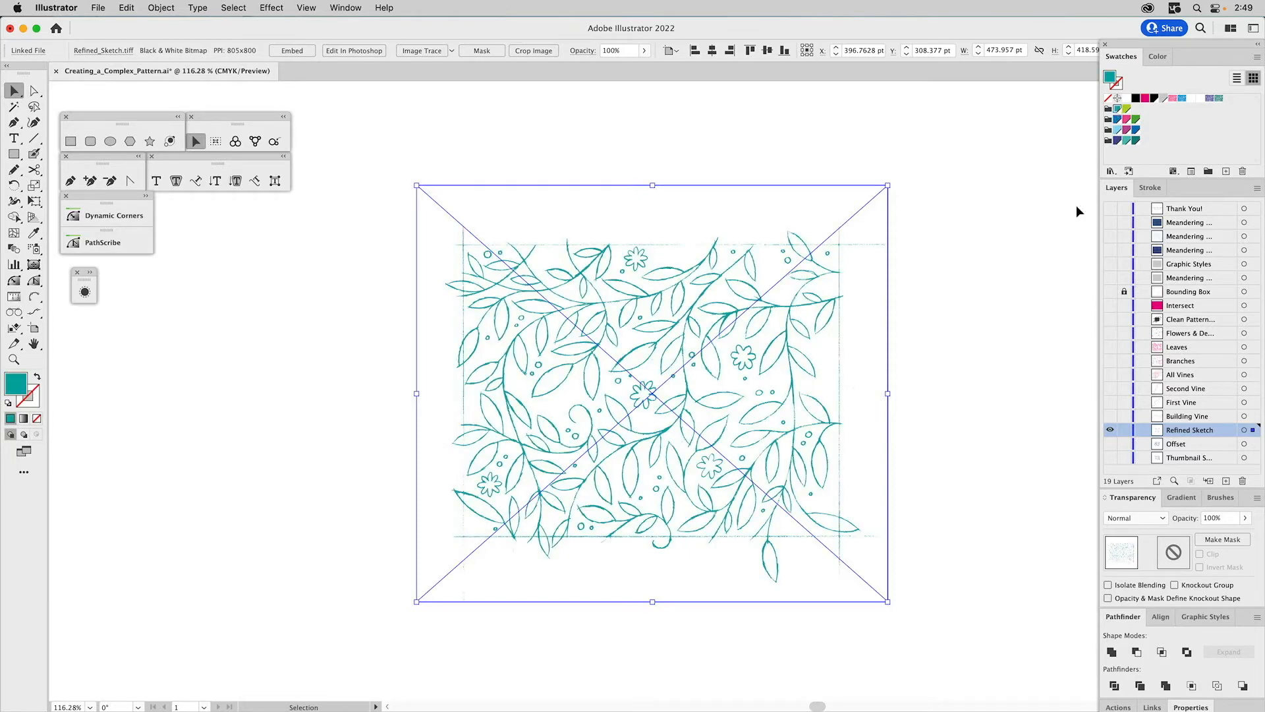
left_click(1108, 98)
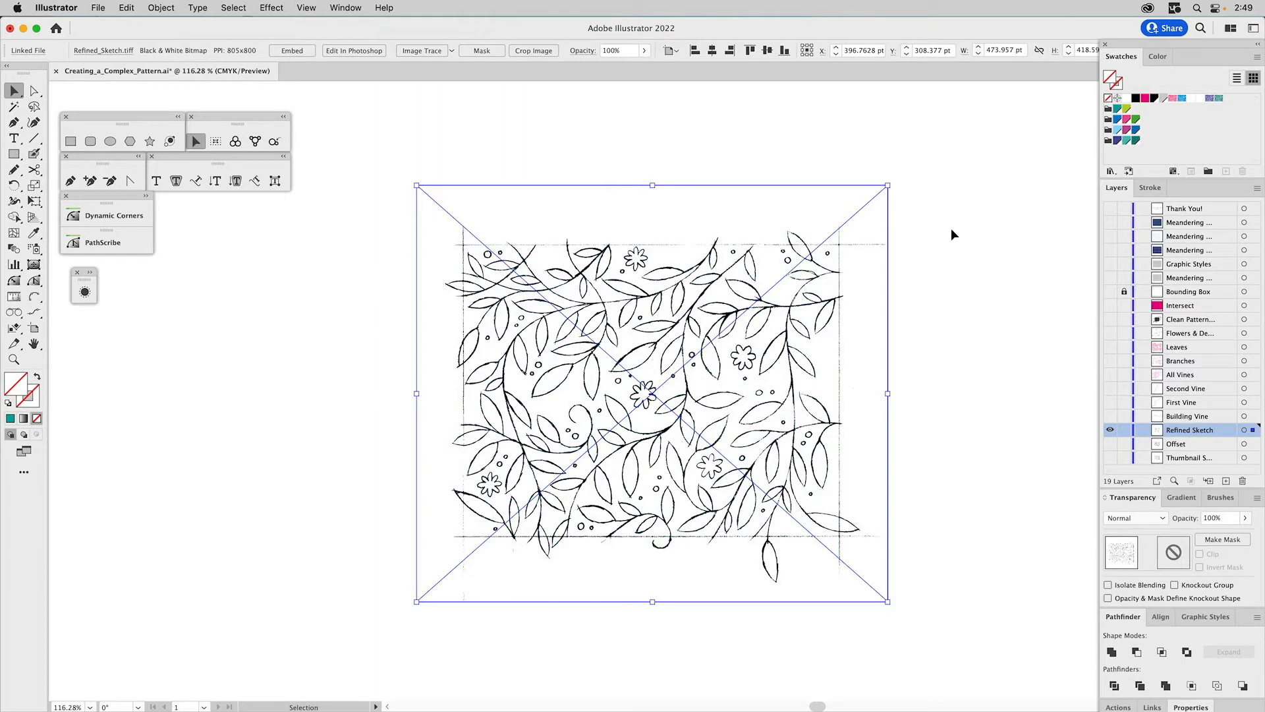
Set the refined sketch image's opacity to 15% and lock the Refined Sketch layer
left_click(1215, 518)
type("15")
key("Return")
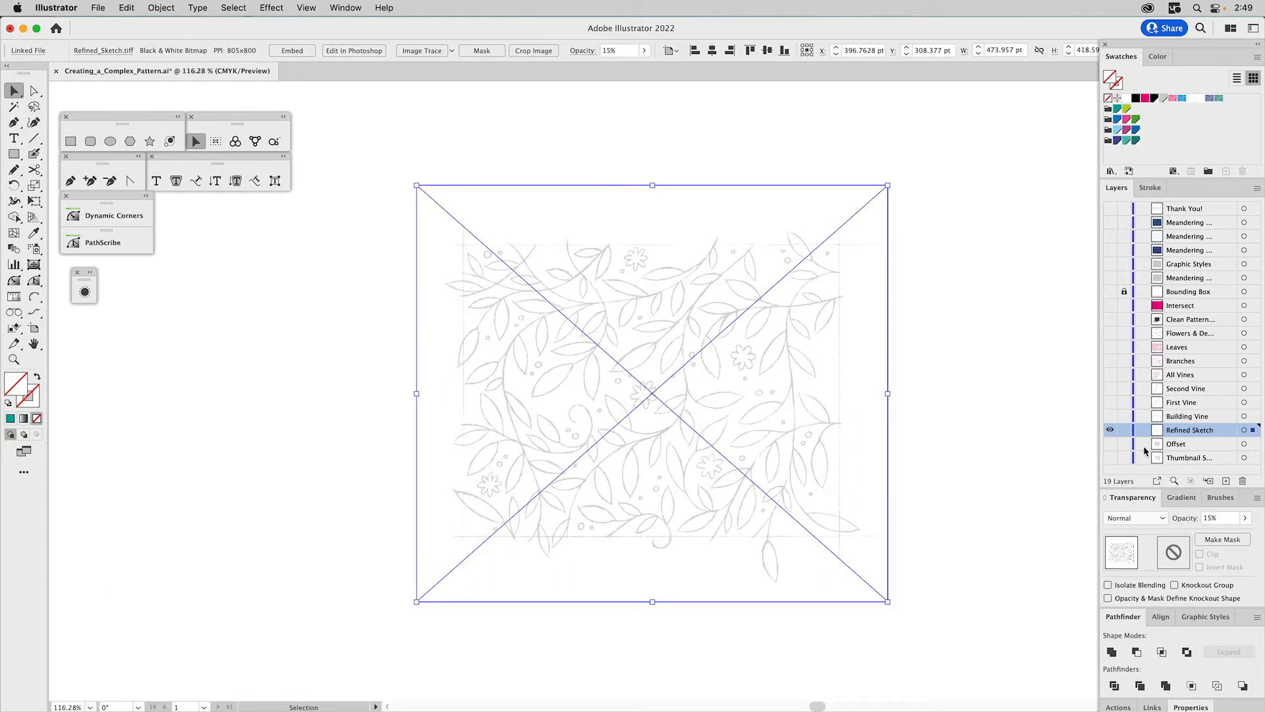
left_click(1125, 430)
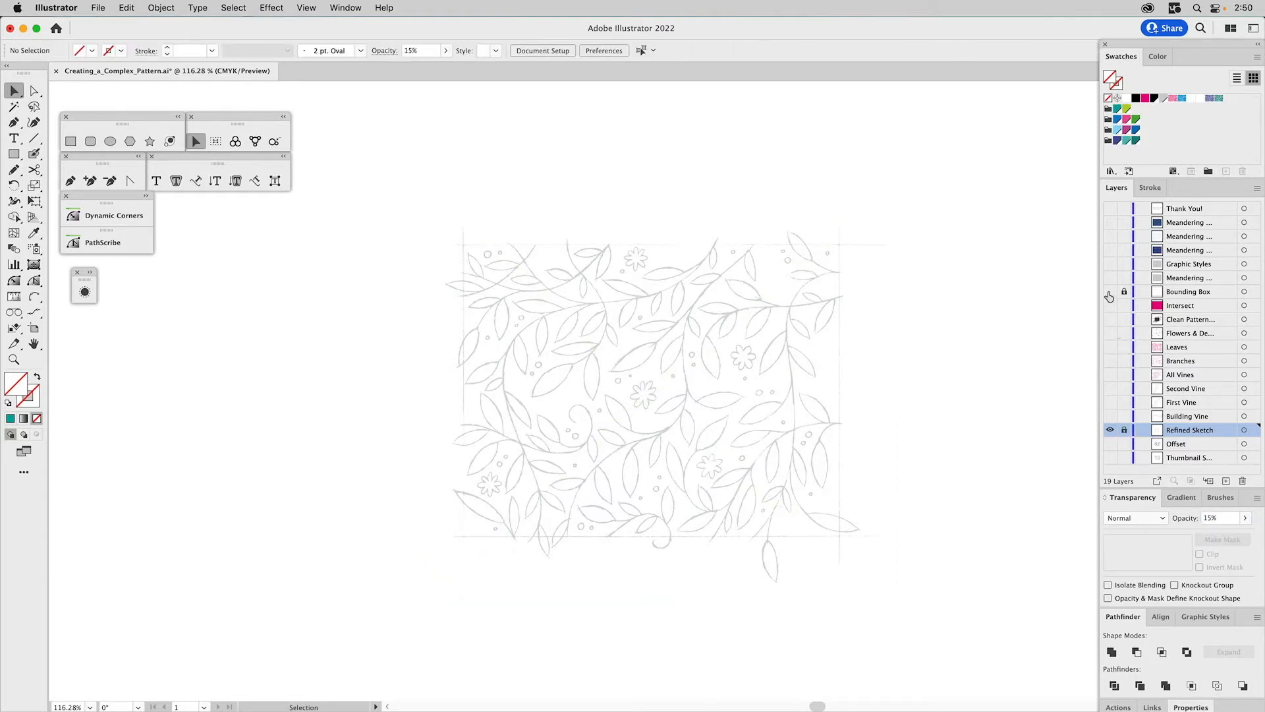
Show the Building Vine layer and the unlocked Bounding Box layer, and select the curled vine path
left_click(1110, 292)
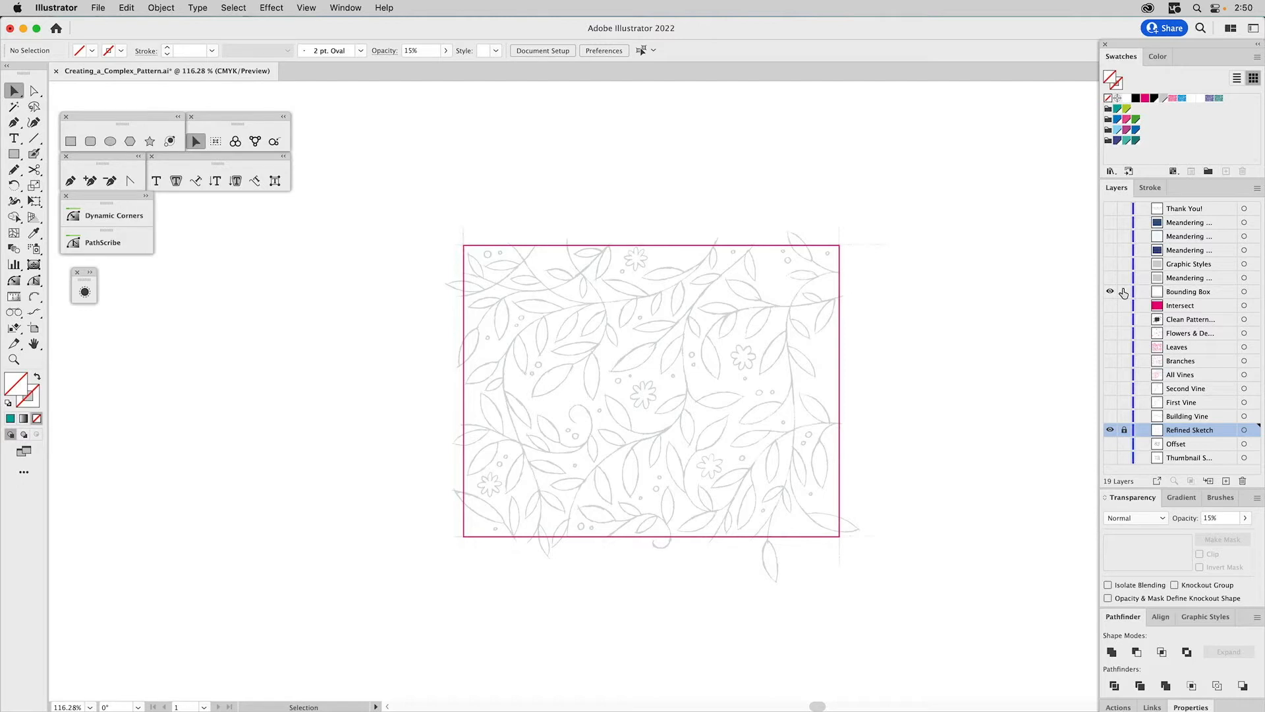
left_click(1110, 417)
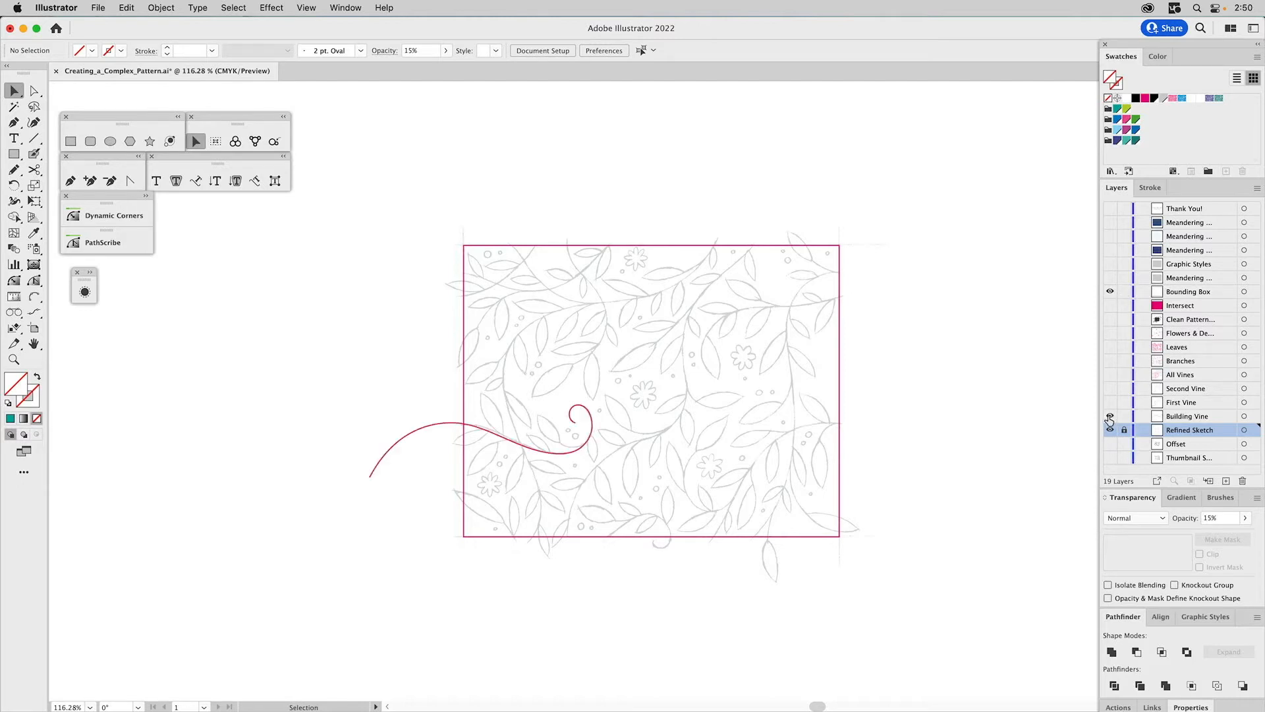
left_click(591, 415)
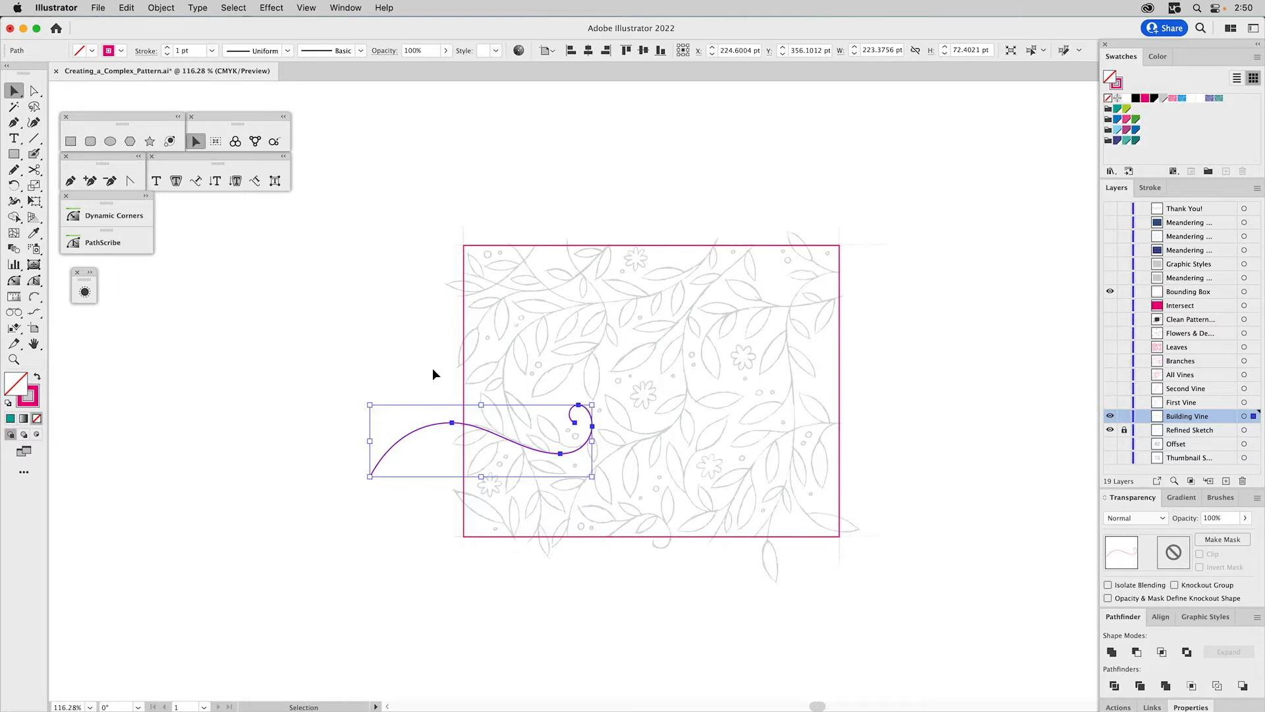
Duplicate the vine and bounding box in front, and snap the copy's lower-left corner to the original box's lower-right corner
key("super+a")
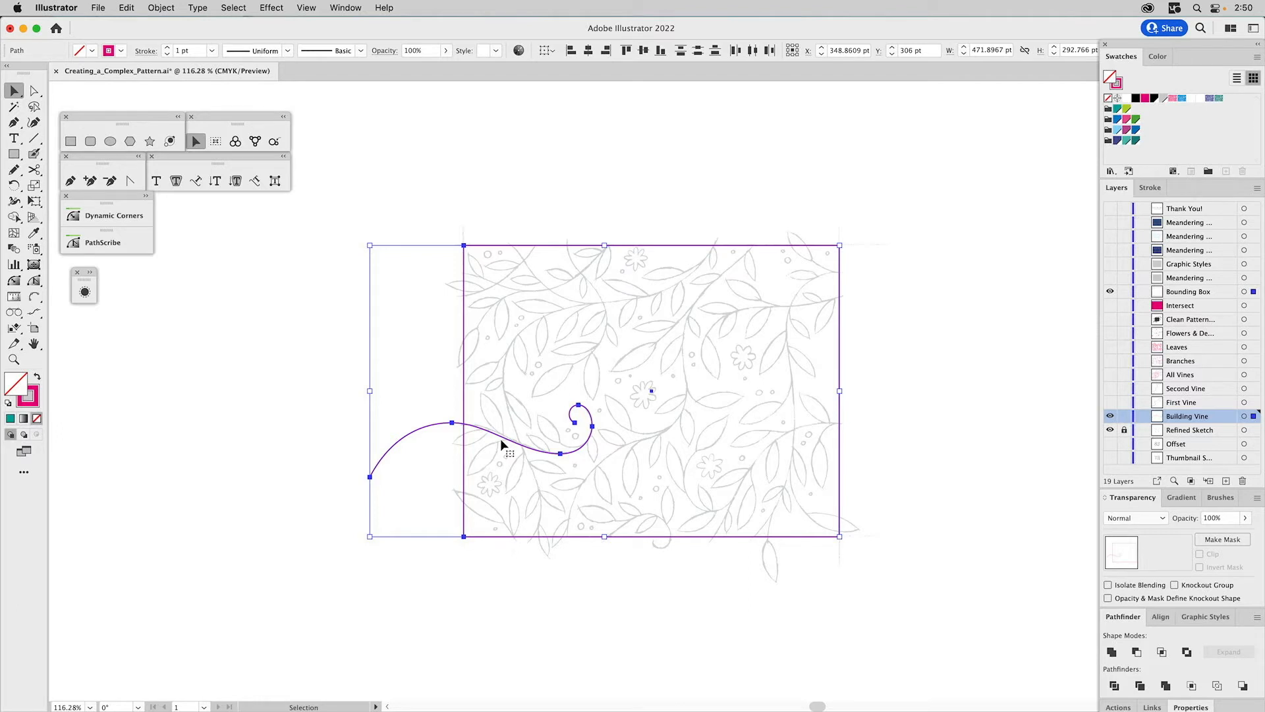
key("super+f")
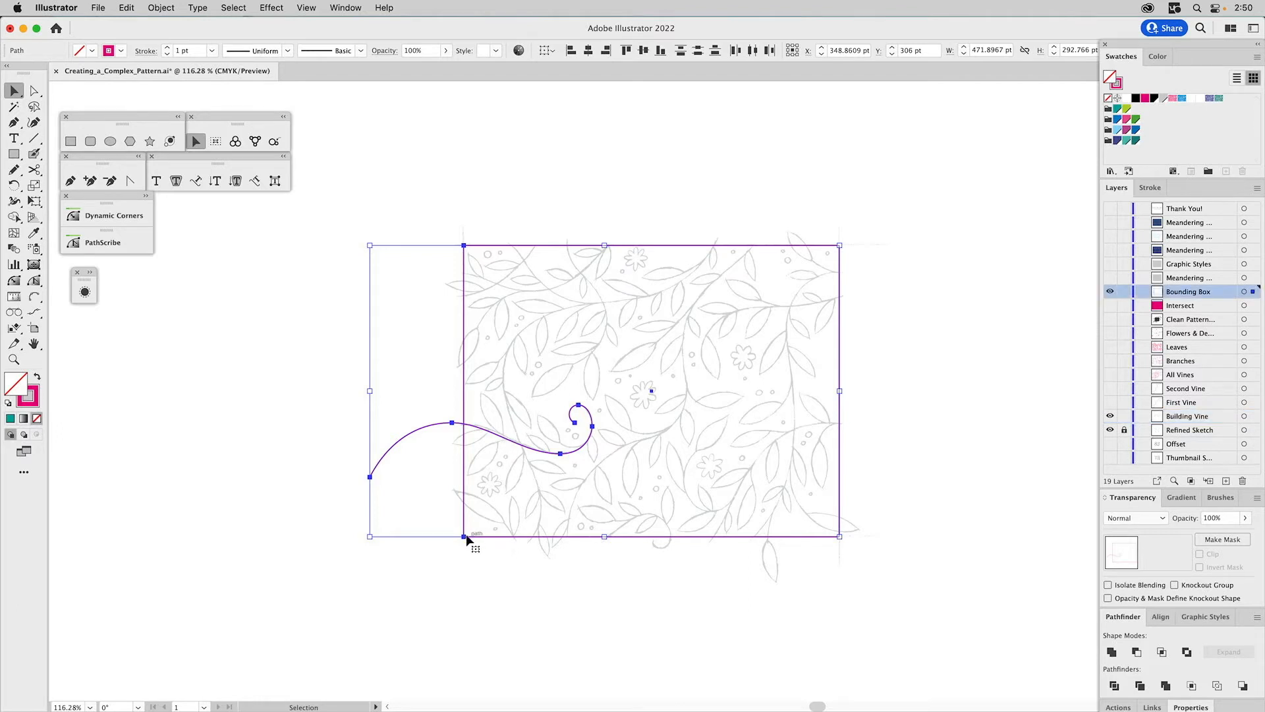
left_click_drag(464, 535, 841, 541)
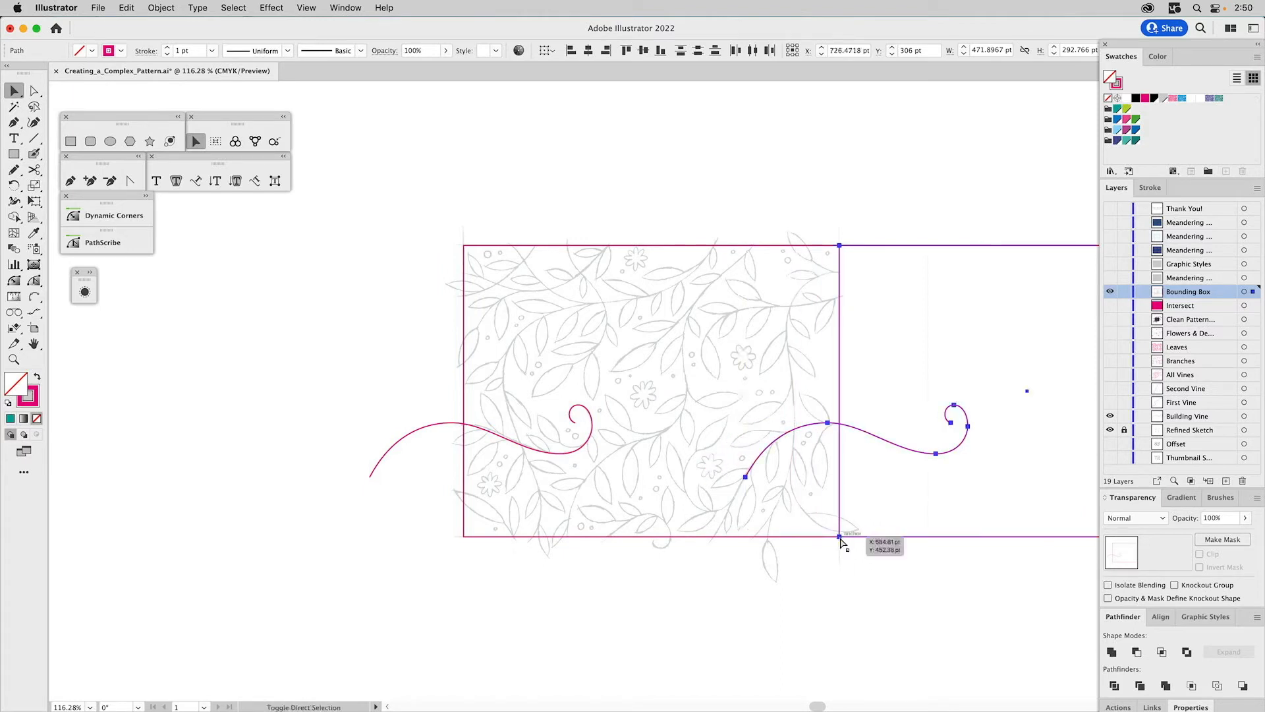
left_click(816, 568)
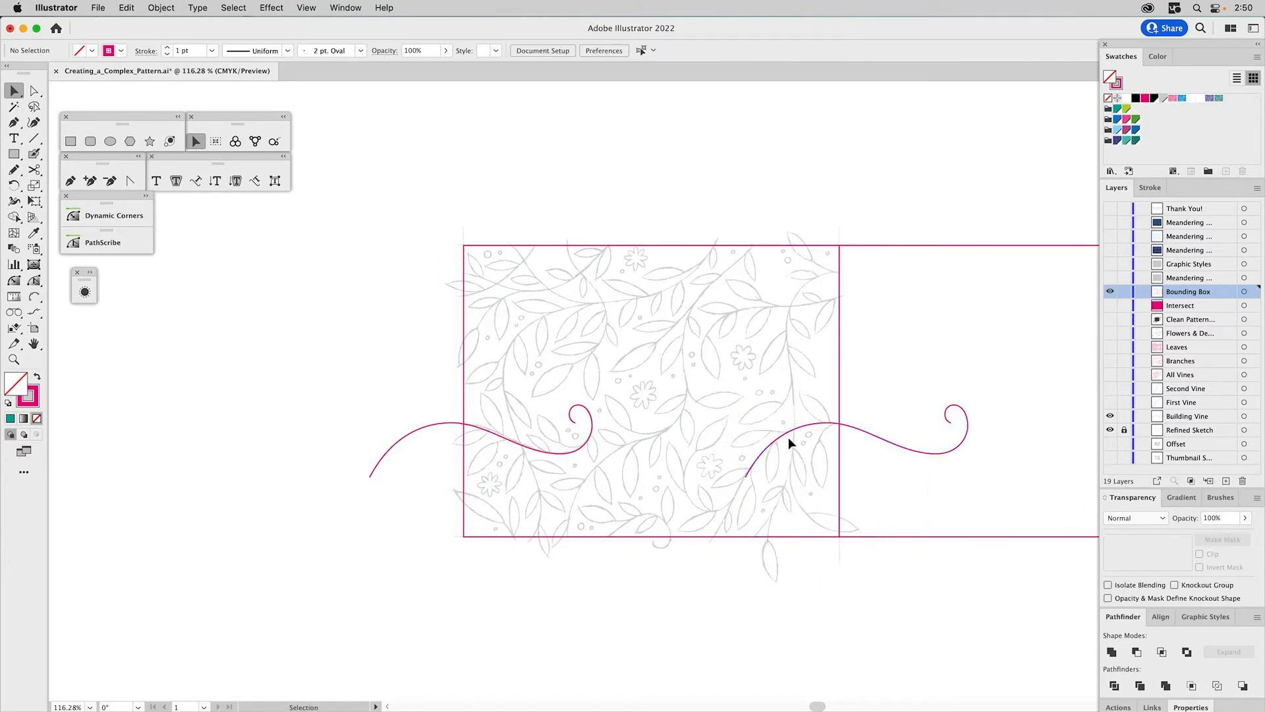
Extend the copied vine from its lower end with the Pen tool past the tile's bottom edge, and smooth the curve at the joining anchor
left_click(758, 452)
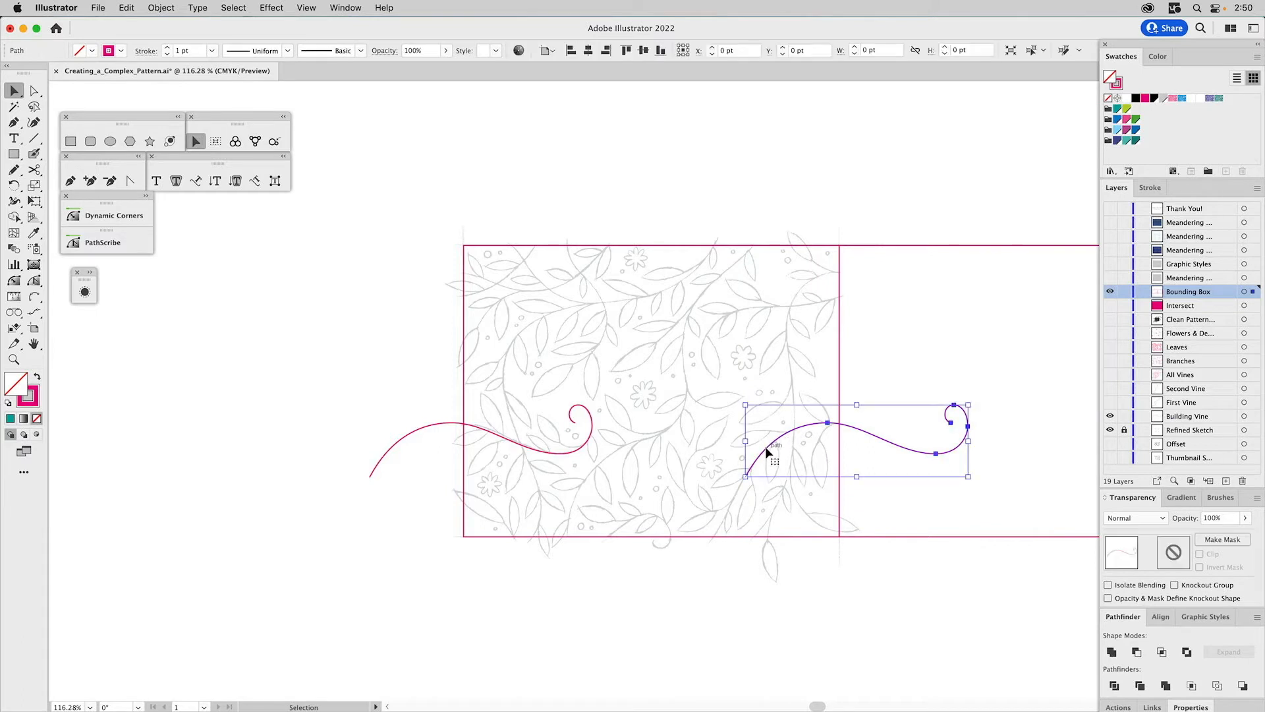
left_click(71, 181)
left_click(745, 476)
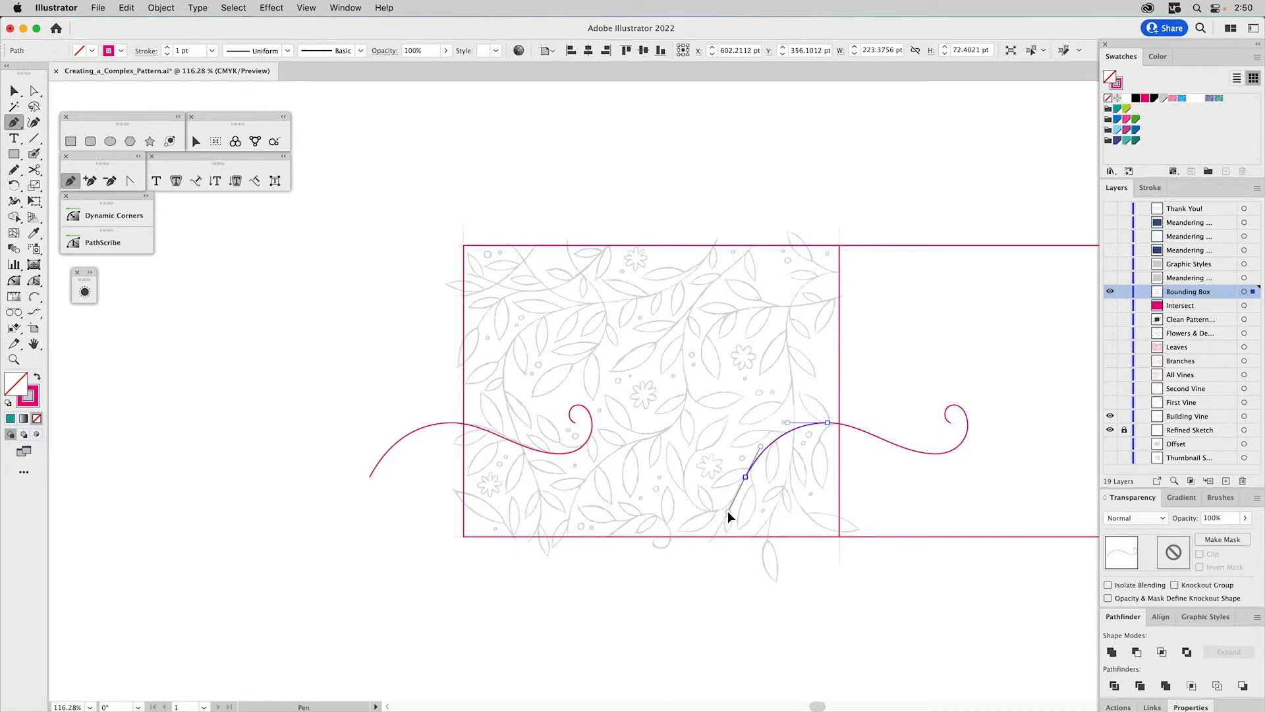
left_click_drag(727, 512, 598, 587)
key("a")
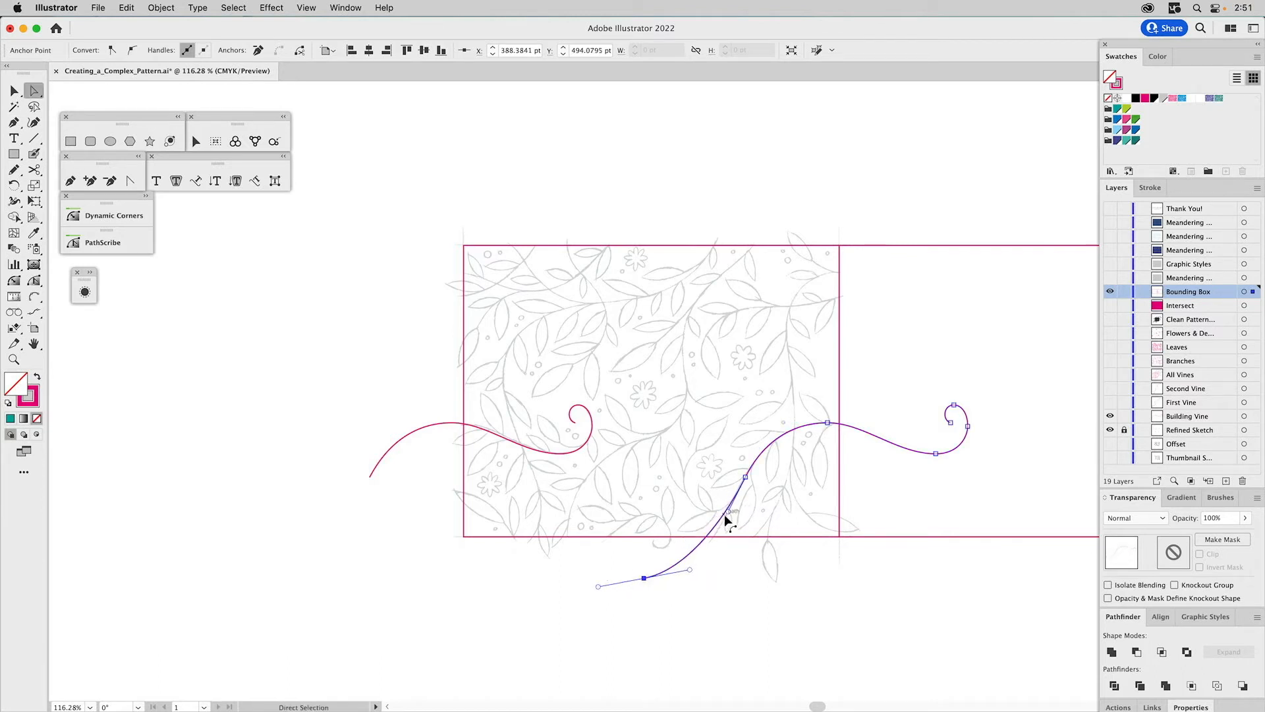
left_click_drag(729, 512, 723, 524)
key("v")
left_click(743, 575)
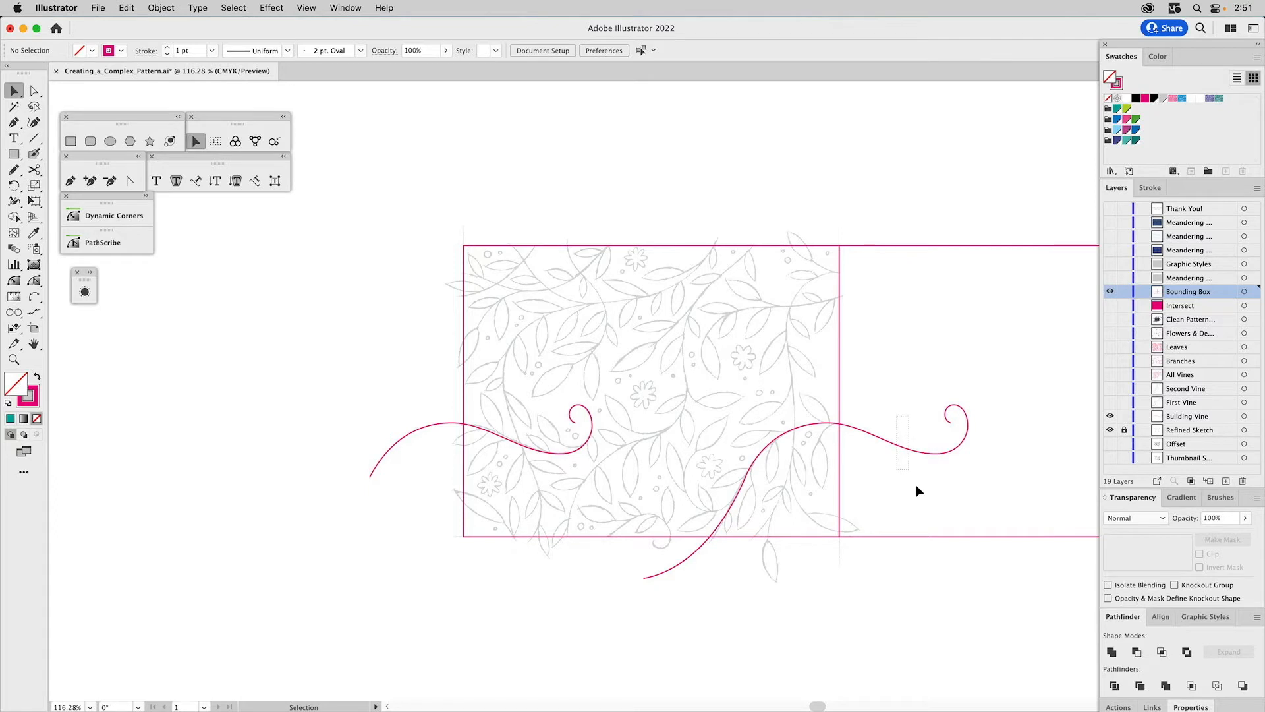
Move the copied box and extended vine up to the original tile's upper-right corner, and adjust the vine's end anchor and handle to the sketch
left_click_drag(901, 442, 967, 594)
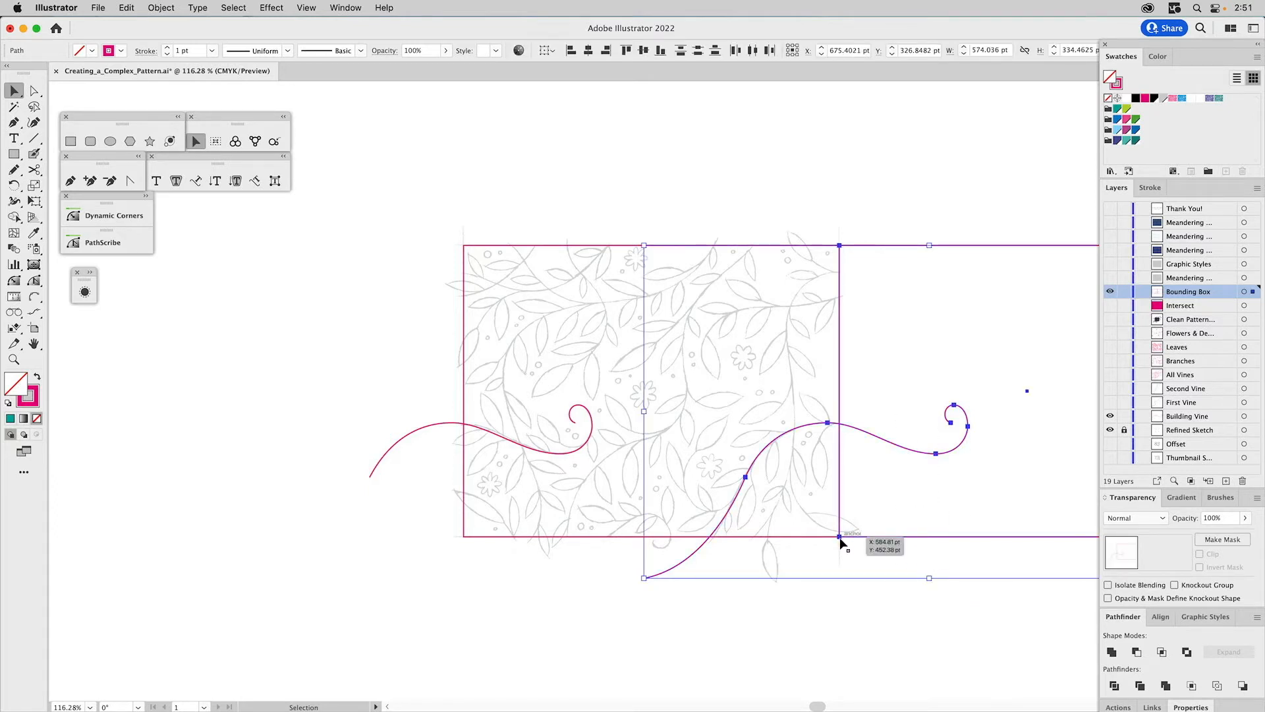
left_click_drag(841, 537, 840, 245)
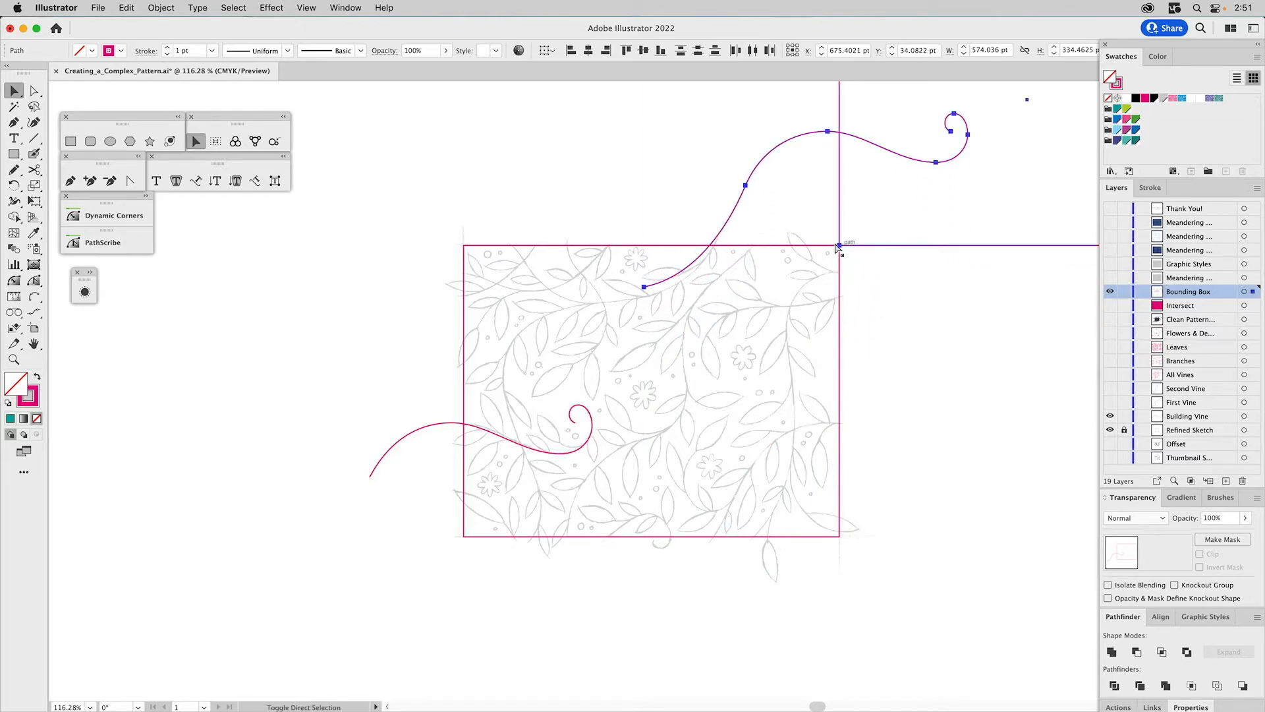
key("a")
left_click(602, 209)
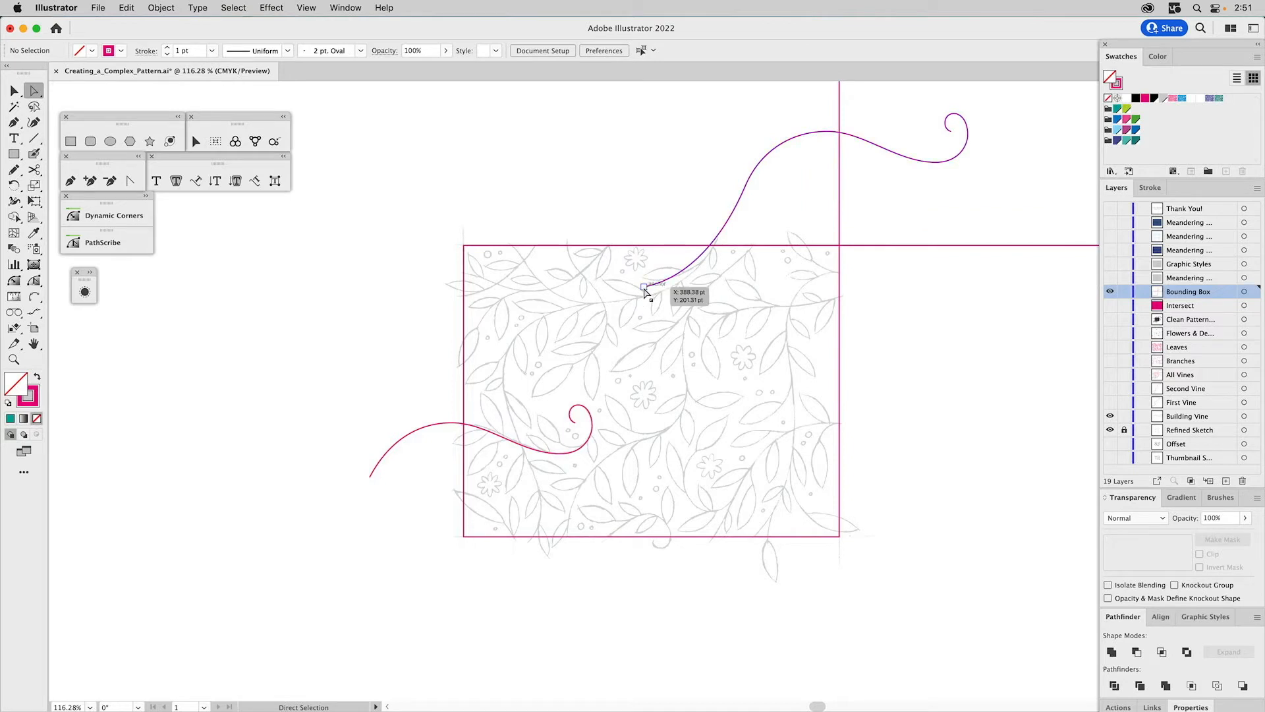
left_click_drag(644, 288, 702, 286)
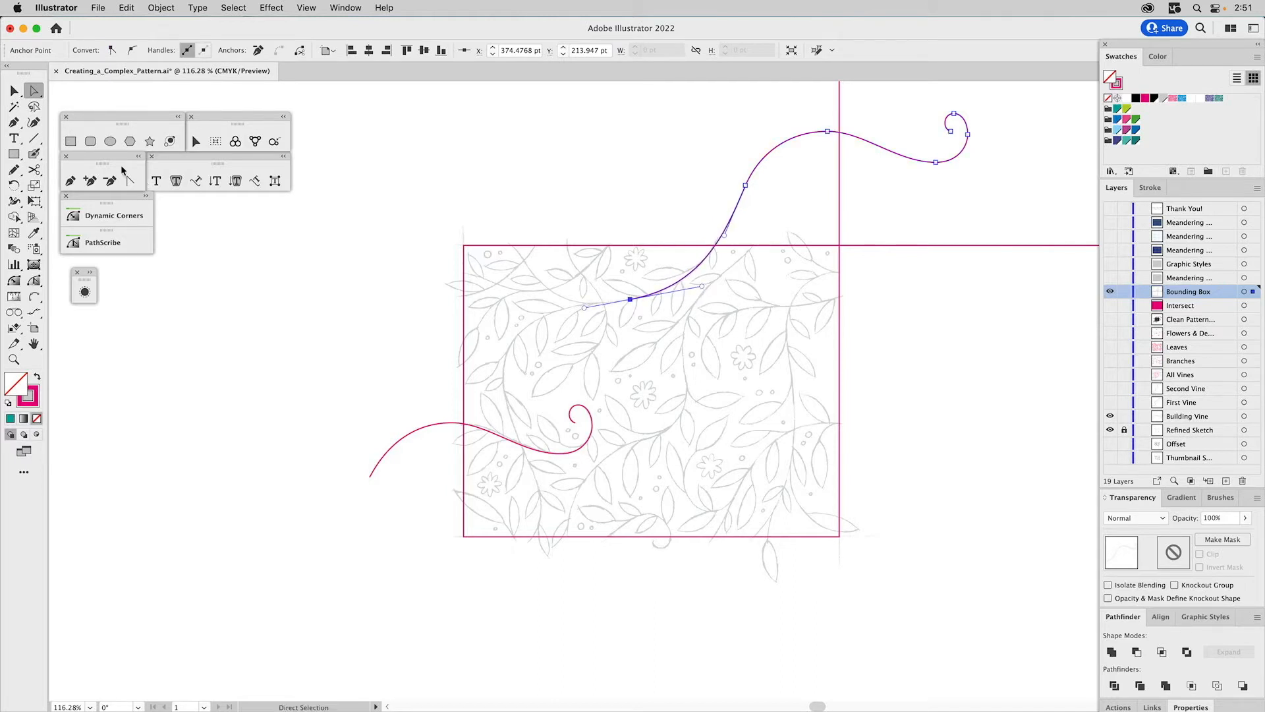
Extend the vine with the Pen tool from its end anchor, tracing the sketched S-curve down through the tile's left part past its bottom edge
left_click(71, 181)
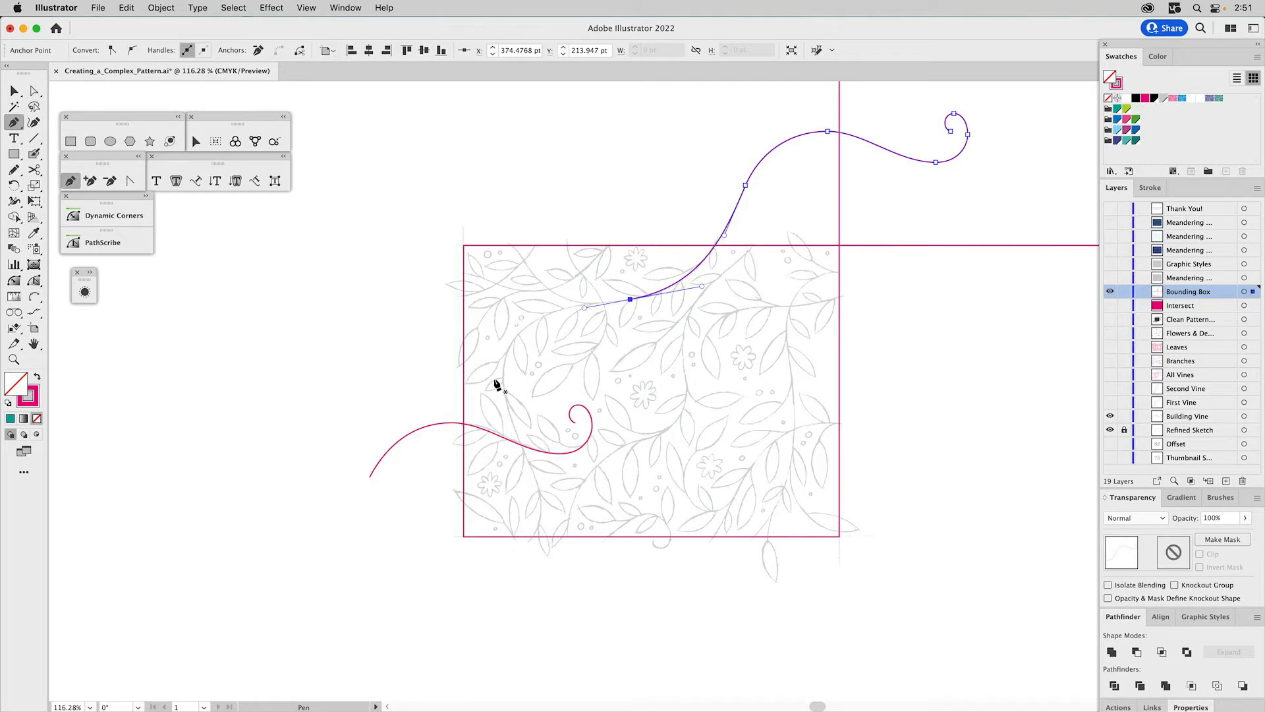
left_click_drag(630, 299, 569, 311)
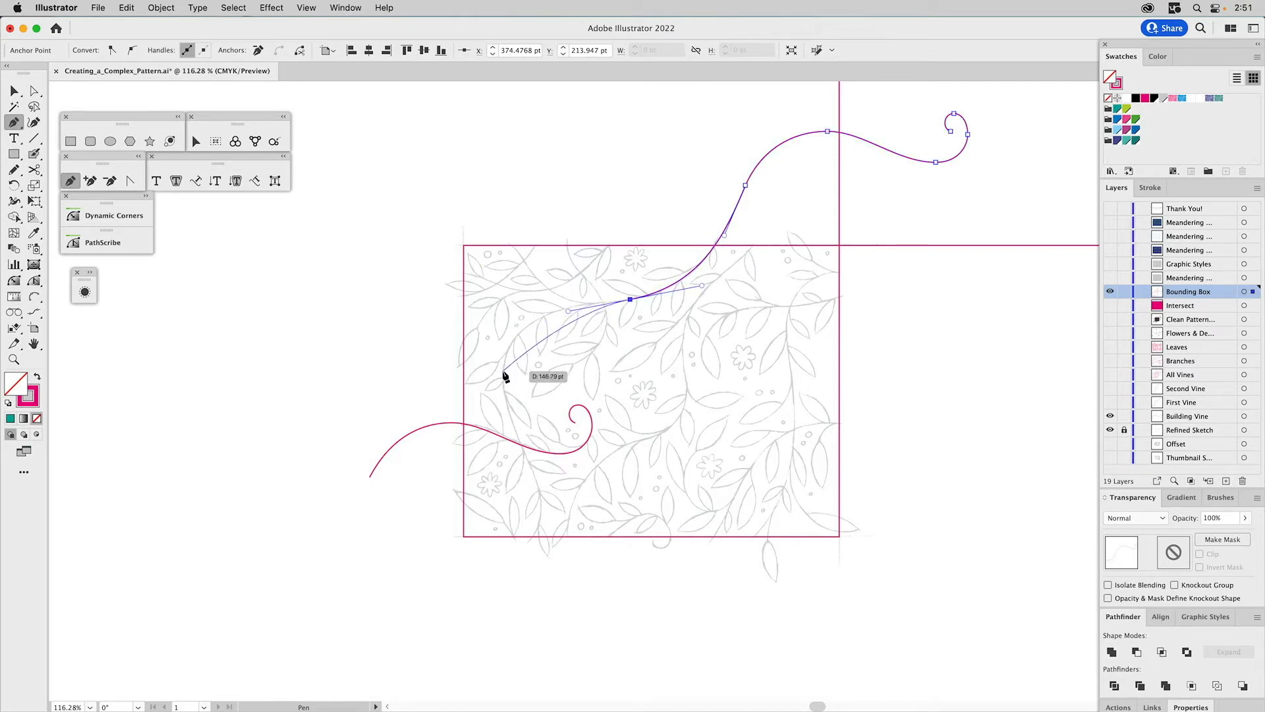
left_click_drag(503, 369, 503, 415)
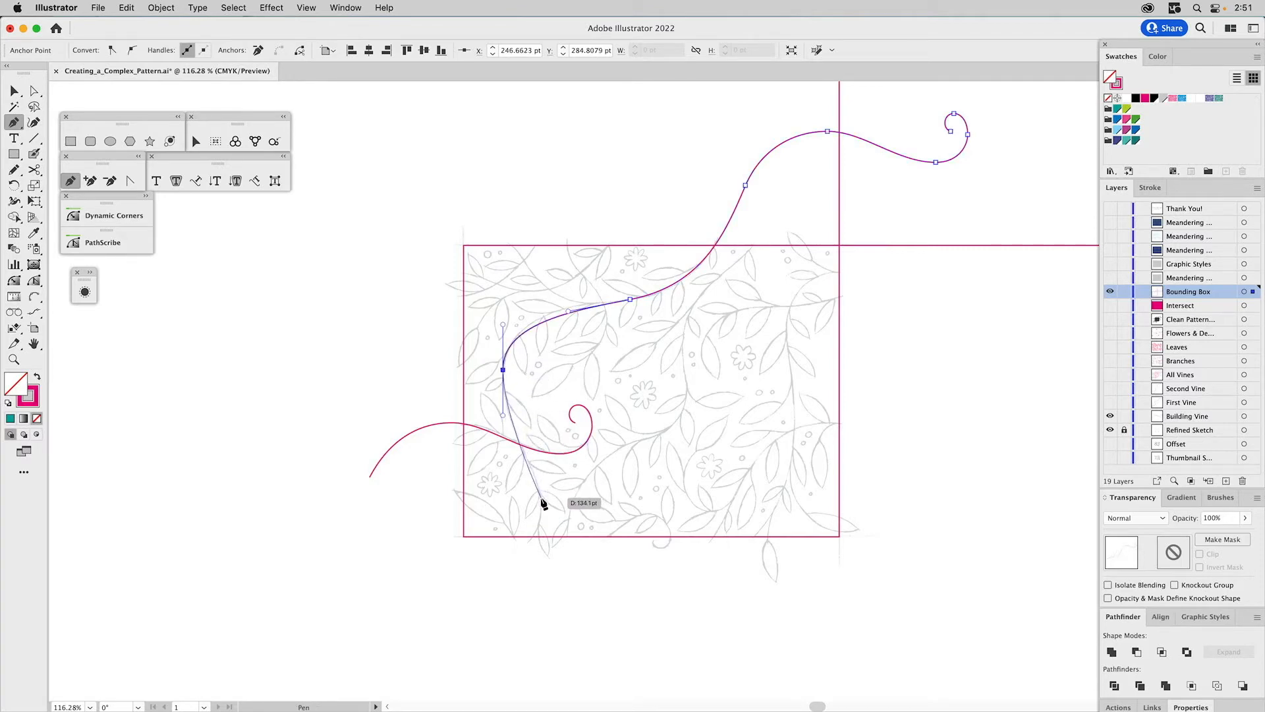
left_click_drag(541, 505, 541, 542)
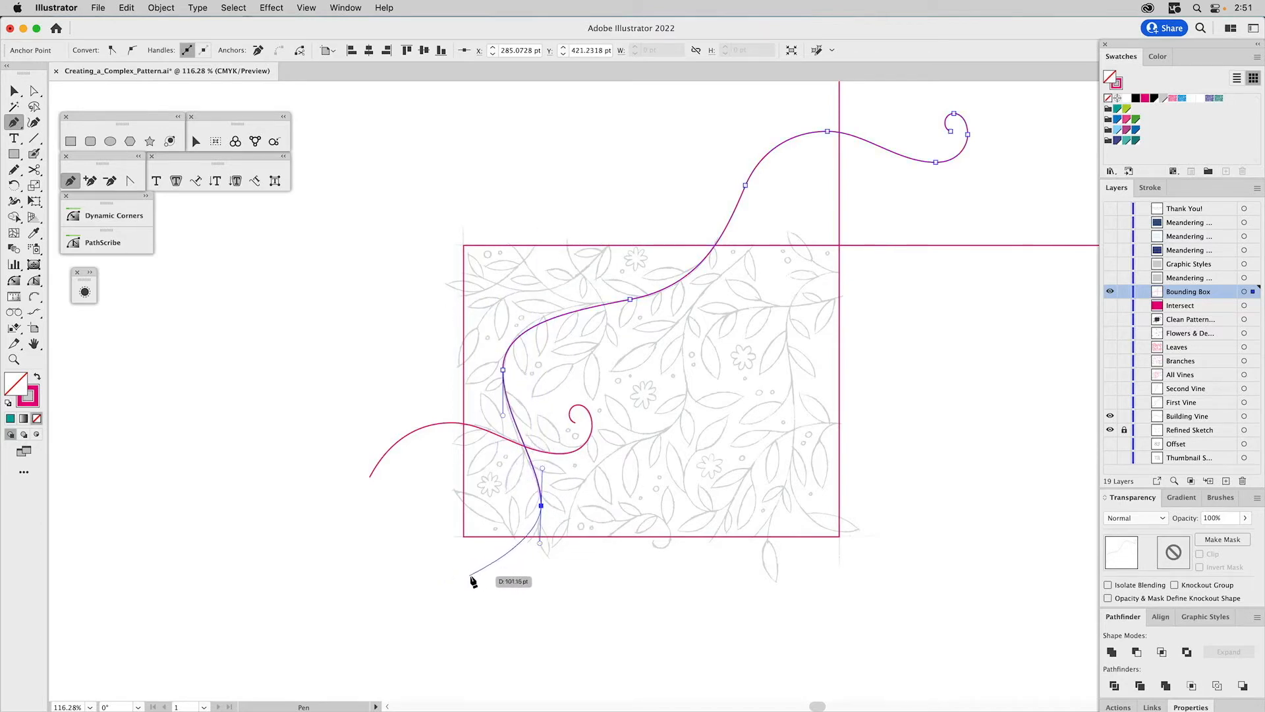
left_click_drag(470, 575, 430, 580)
Refine the new vine segments to the sketch by adjusting the bend and lower anchors' handles and shifting the upper anchor slightly left
key("a")
left_click_drag(541, 548, 541, 551)
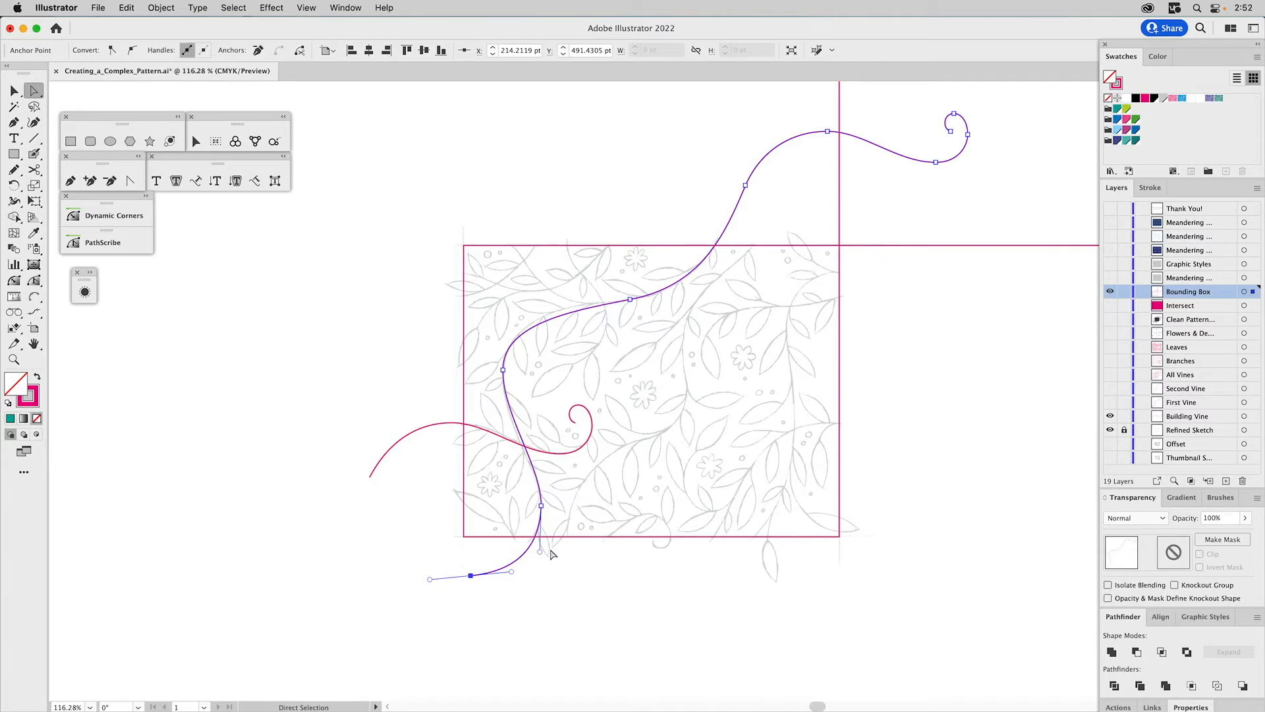
key("v")
left_click(543, 551)
left_click_drag(543, 549, 540, 551)
left_click(503, 370)
left_click_drag(502, 423, 502, 427)
left_click_drag(504, 325, 509, 314)
left_click_drag(630, 302, 702, 293)
left_click_drag(508, 315, 509, 322)
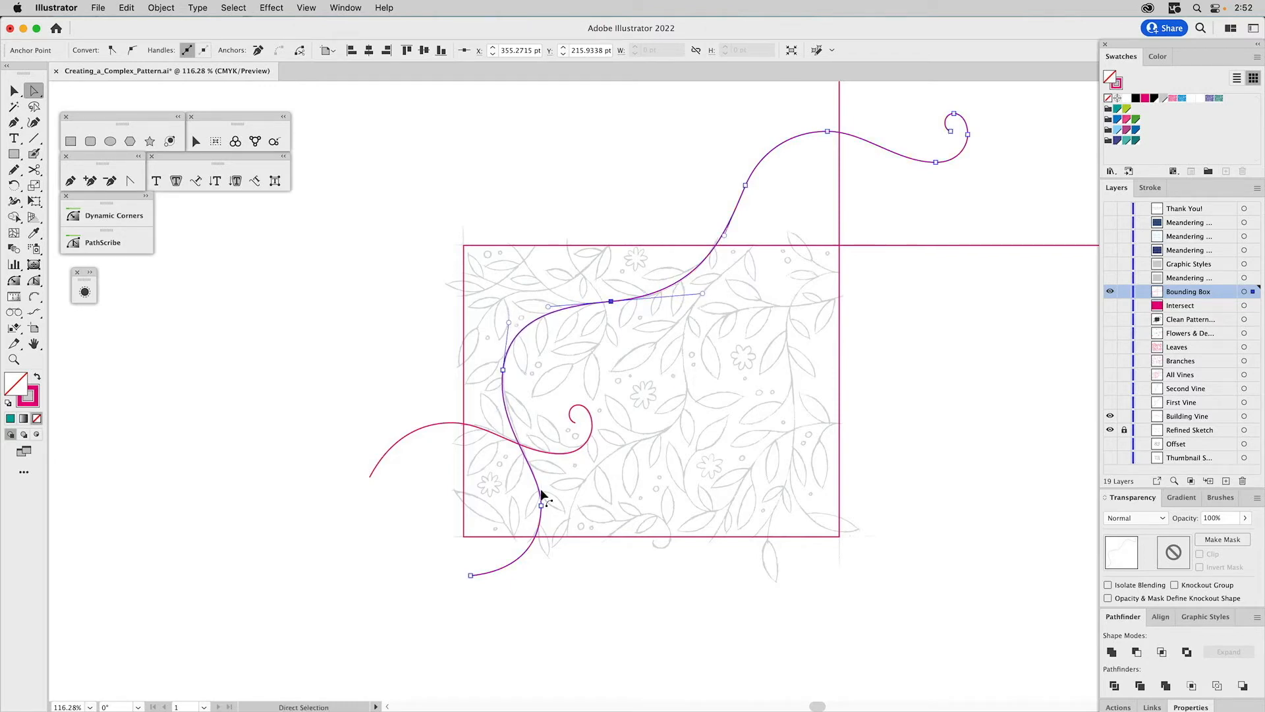
Fine-tune the lower handles at the vine's left bend and at the anchor above the tile's bottom edge, and deselect the path
left_click(503, 370)
left_click_drag(496, 430, 497, 421)
left_click(570, 403)
left_click(541, 506)
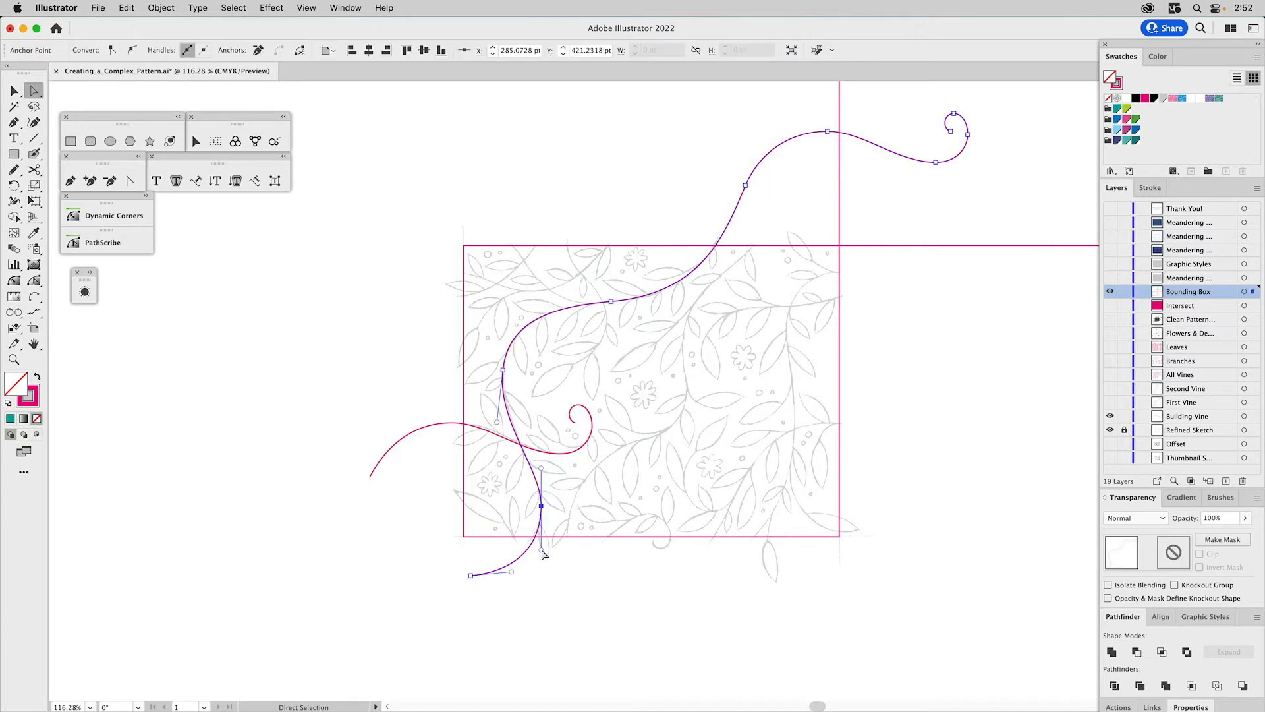
left_click_drag(542, 550, 543, 543)
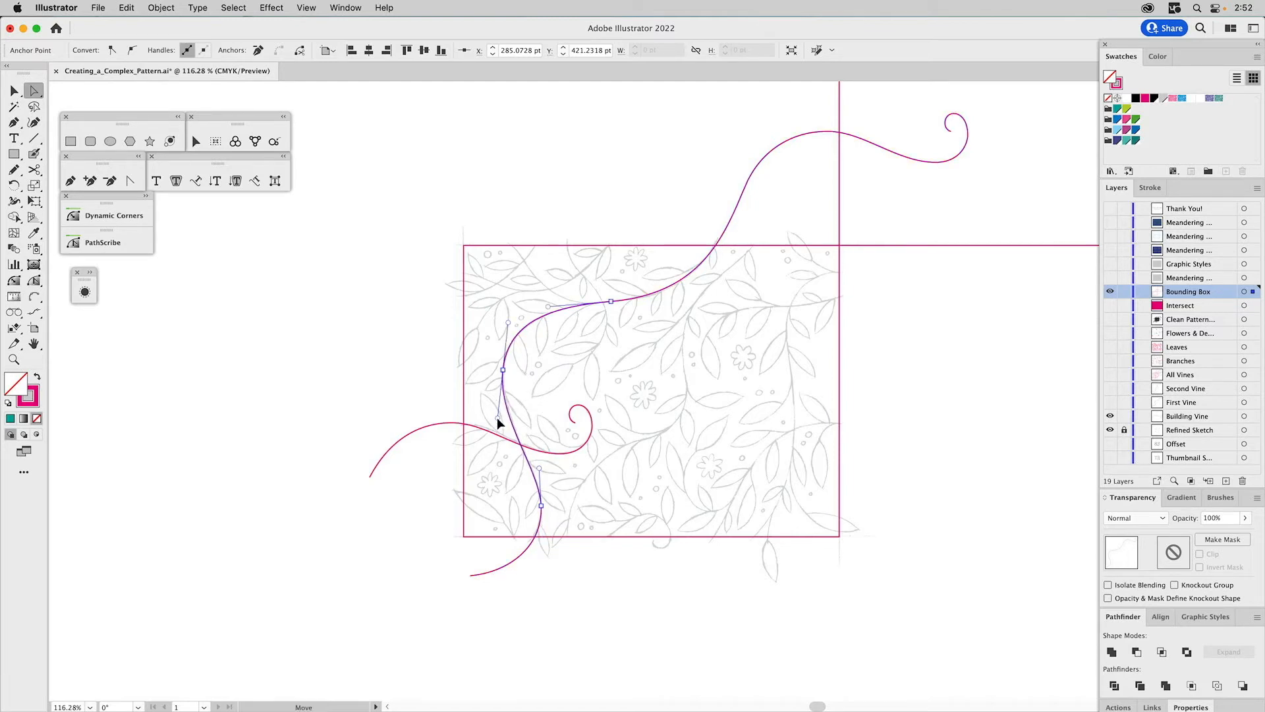
left_click(572, 374)
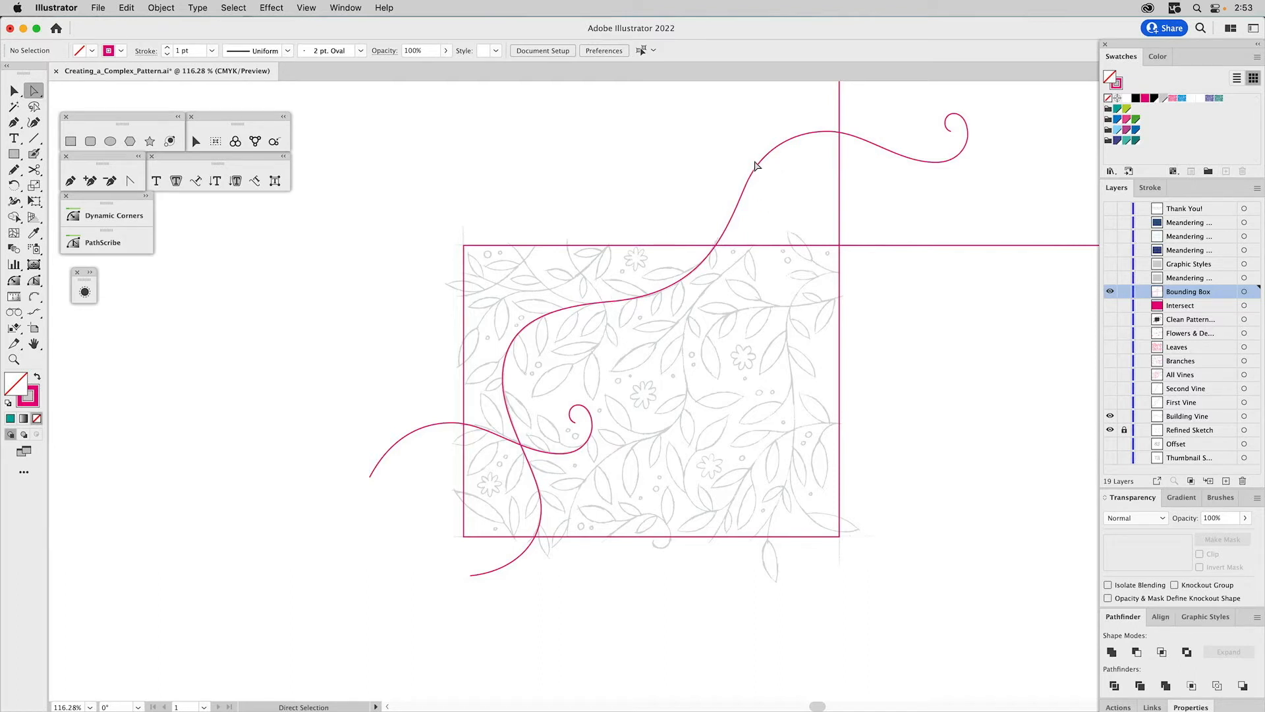
Move the vine and bounding box up one tile, snapping the box's lower-left corner to the tile's upper-left corner, and refit the vine's end anchor and handle
key("v")
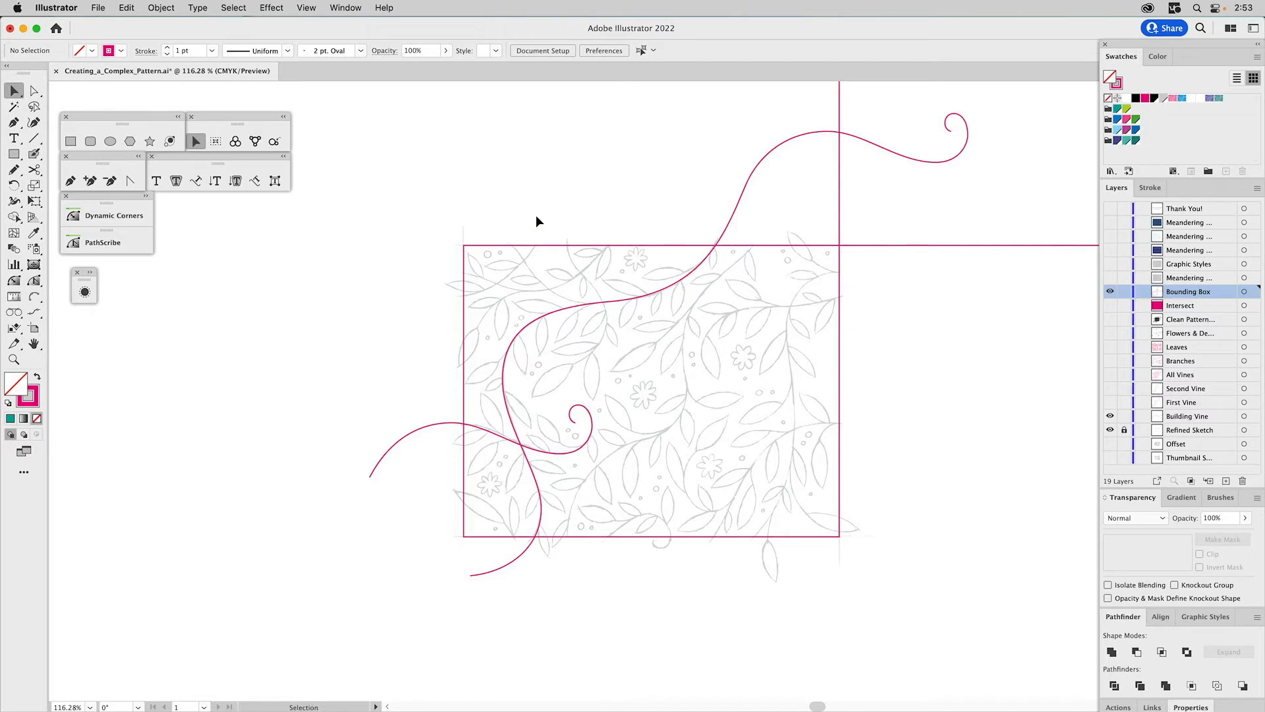
left_click_drag(494, 523, 486, 545)
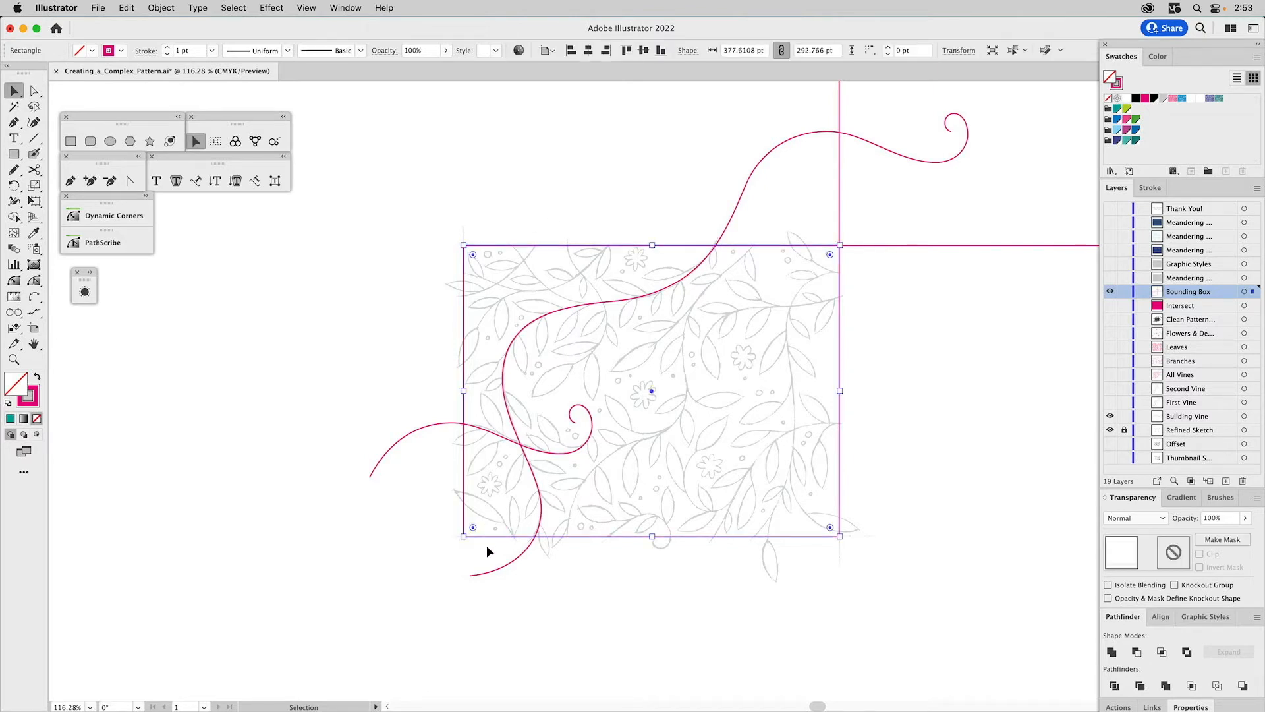
left_click(505, 567, "shift")
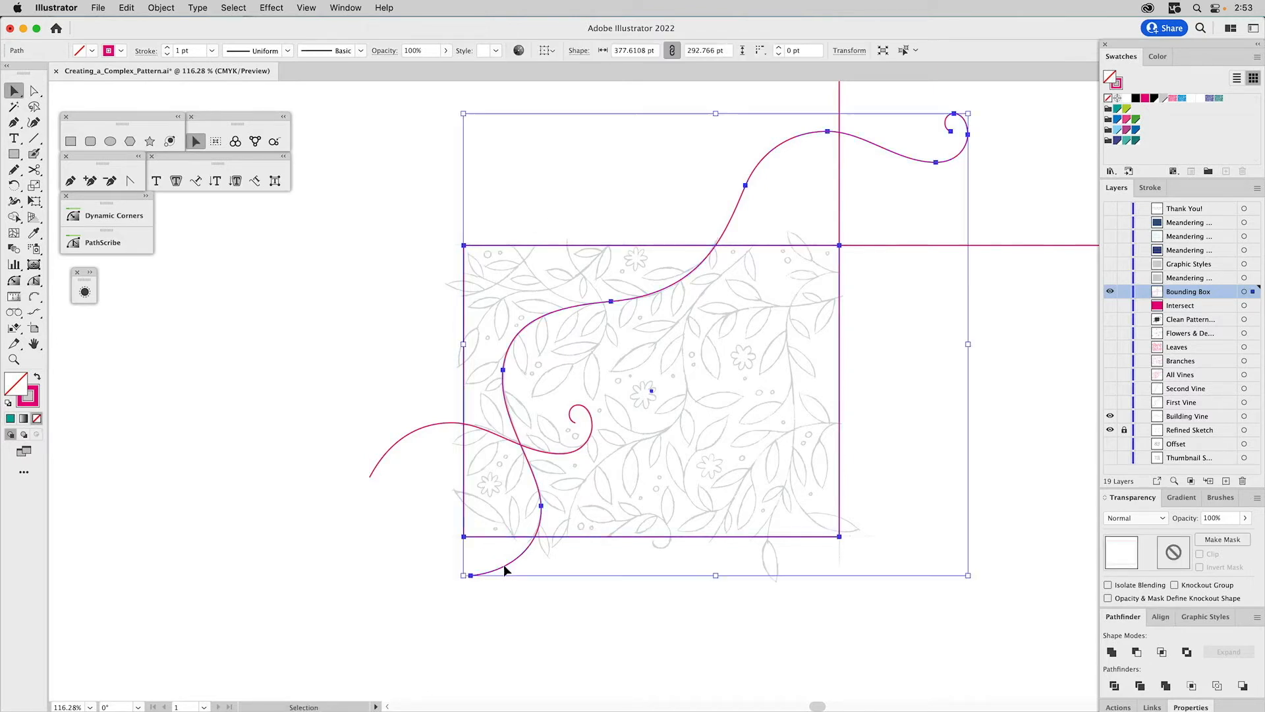
left_click_drag(464, 537, 465, 246)
left_click(1062, 284)
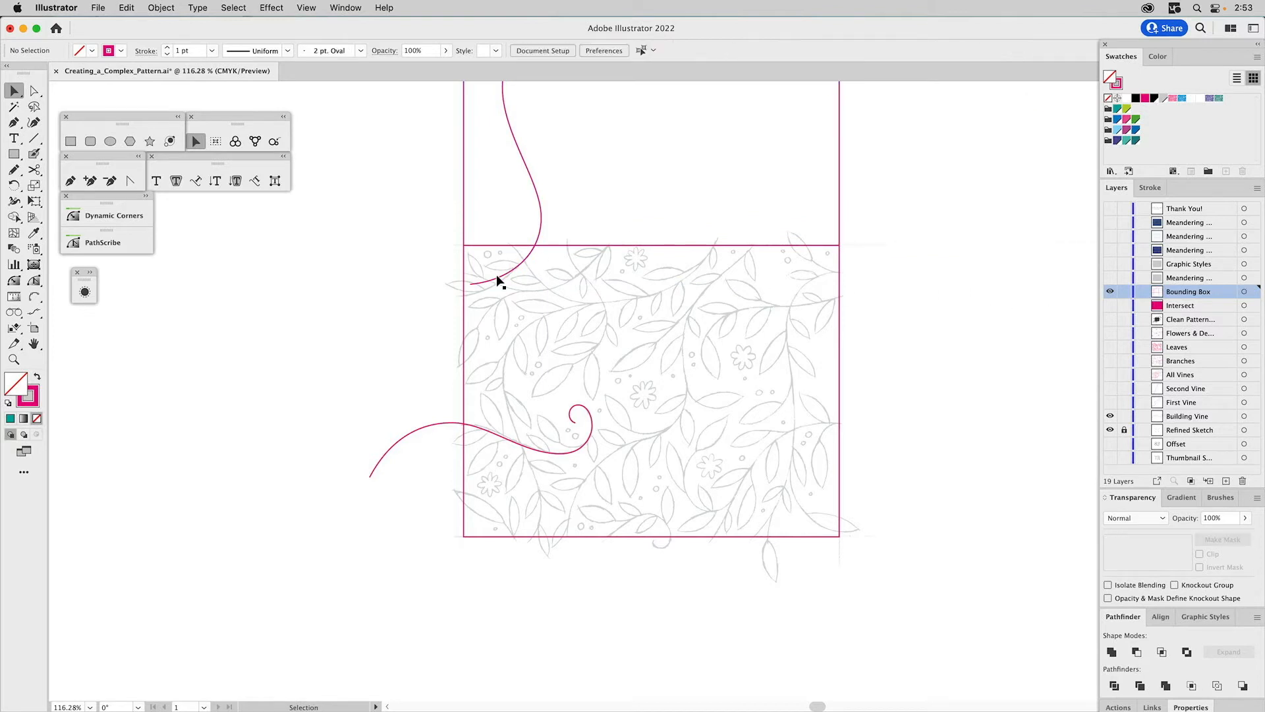
key("a")
left_click_drag(471, 284, 501, 304)
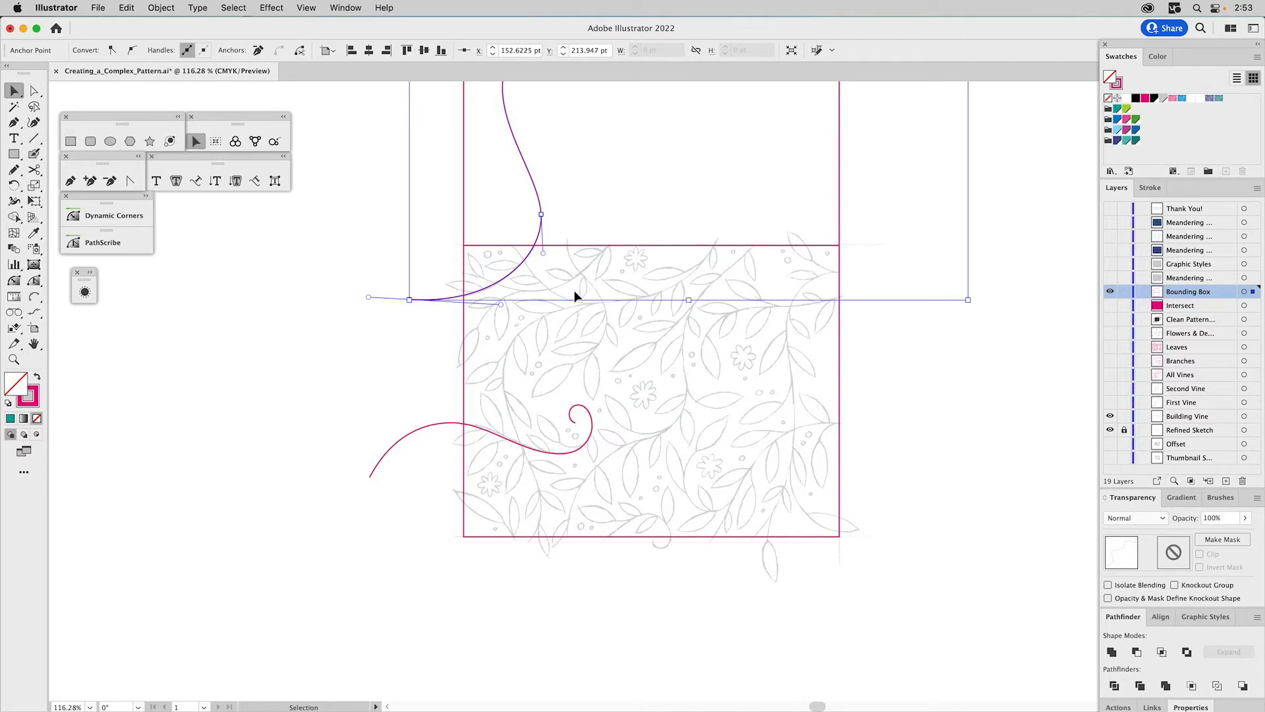
Shift the vine and box one tile width right, snapping to the tile's upper-right corner, and fit the vine's end anchor and handle to the sketch
key("v")
left_click(576, 294)
left_click_drag(433, 164, 590, 195)
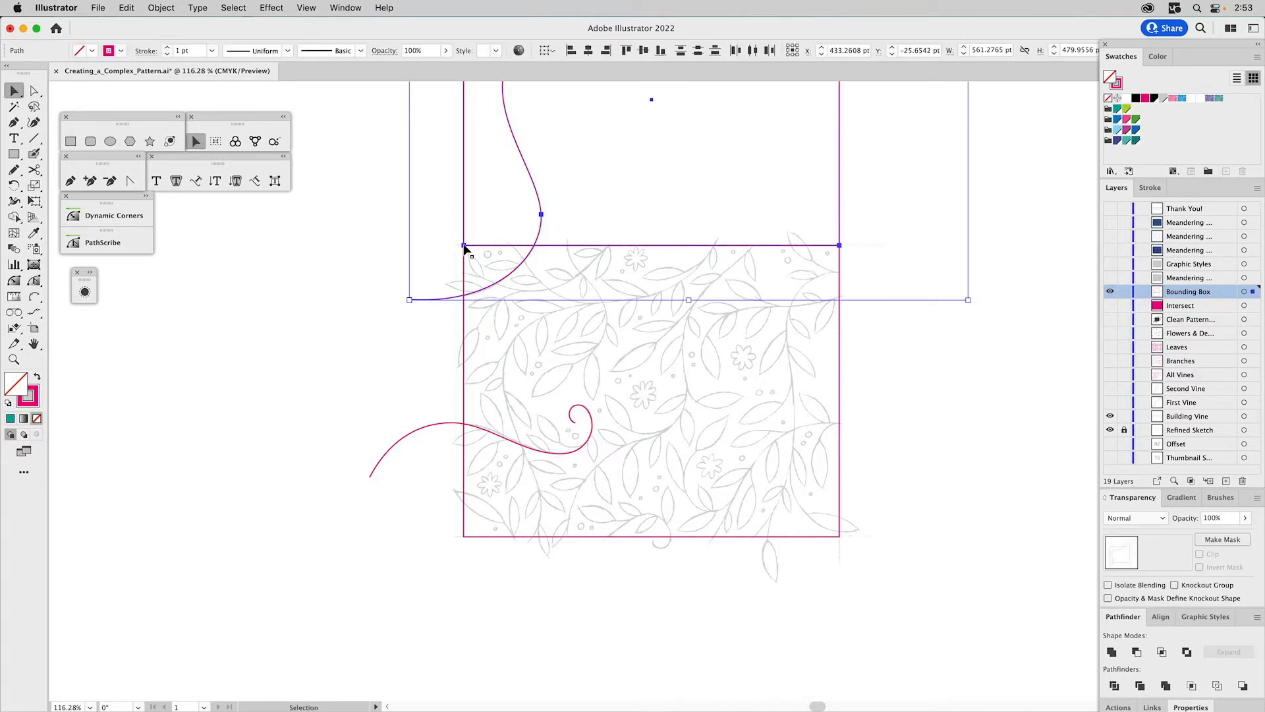
left_click_drag(465, 247, 840, 249)
key("a")
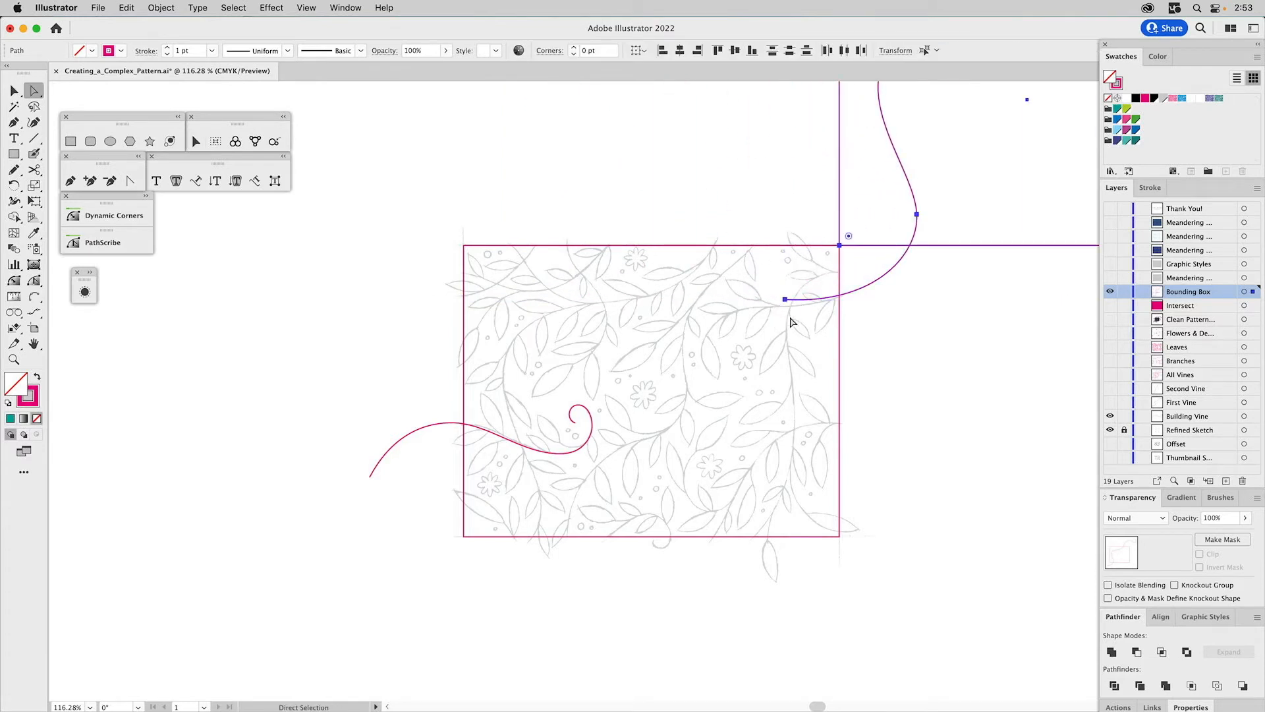
left_click(789, 318)
left_click_drag(784, 301, 734, 306)
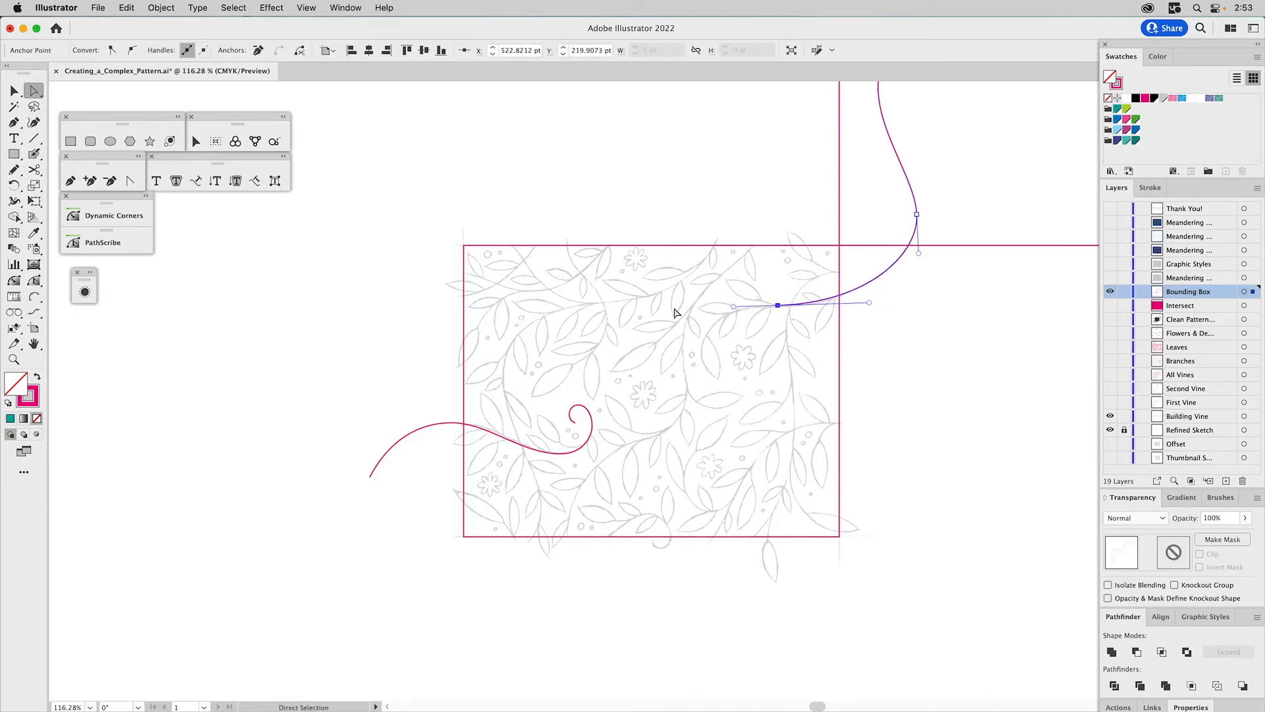
Extend the vine with the Pen tool to the sketched leaf's tip, and bend the straight-ended segment along the leaf's edge by adjusting its handles
left_click(70, 181)
left_click_drag(733, 307, 729, 308)
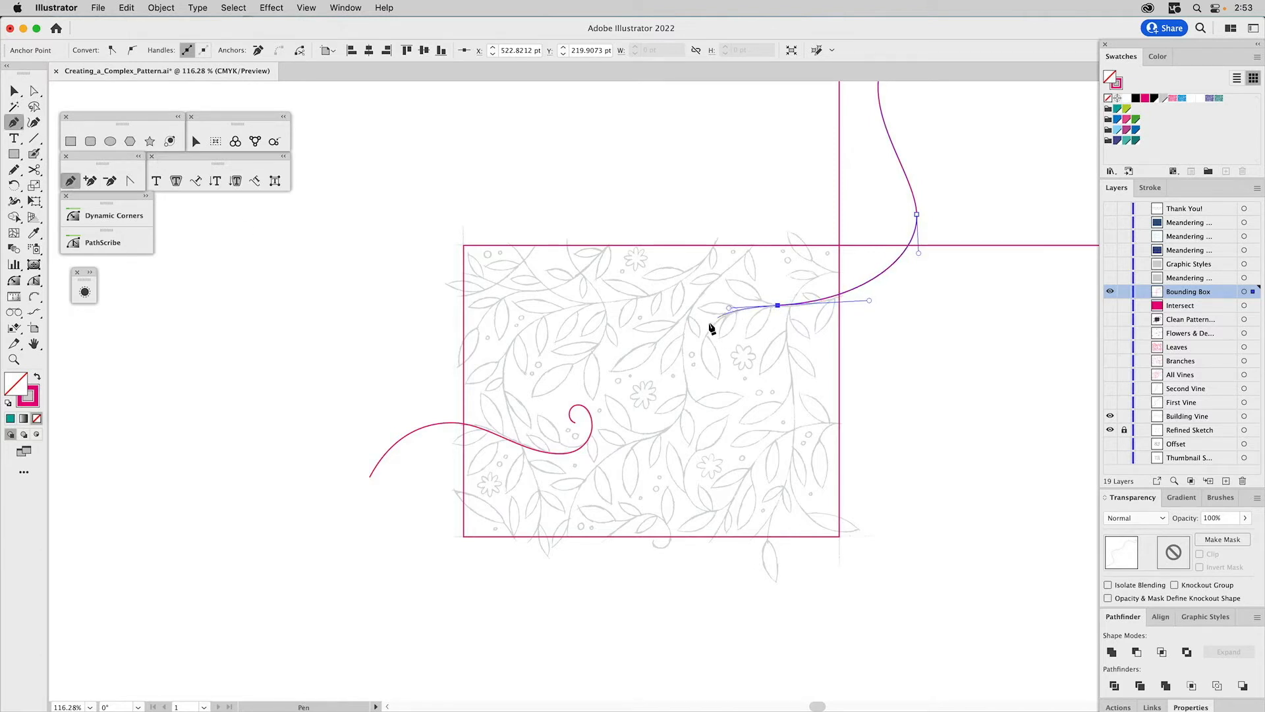
left_click(717, 380)
left_click(133, 181)
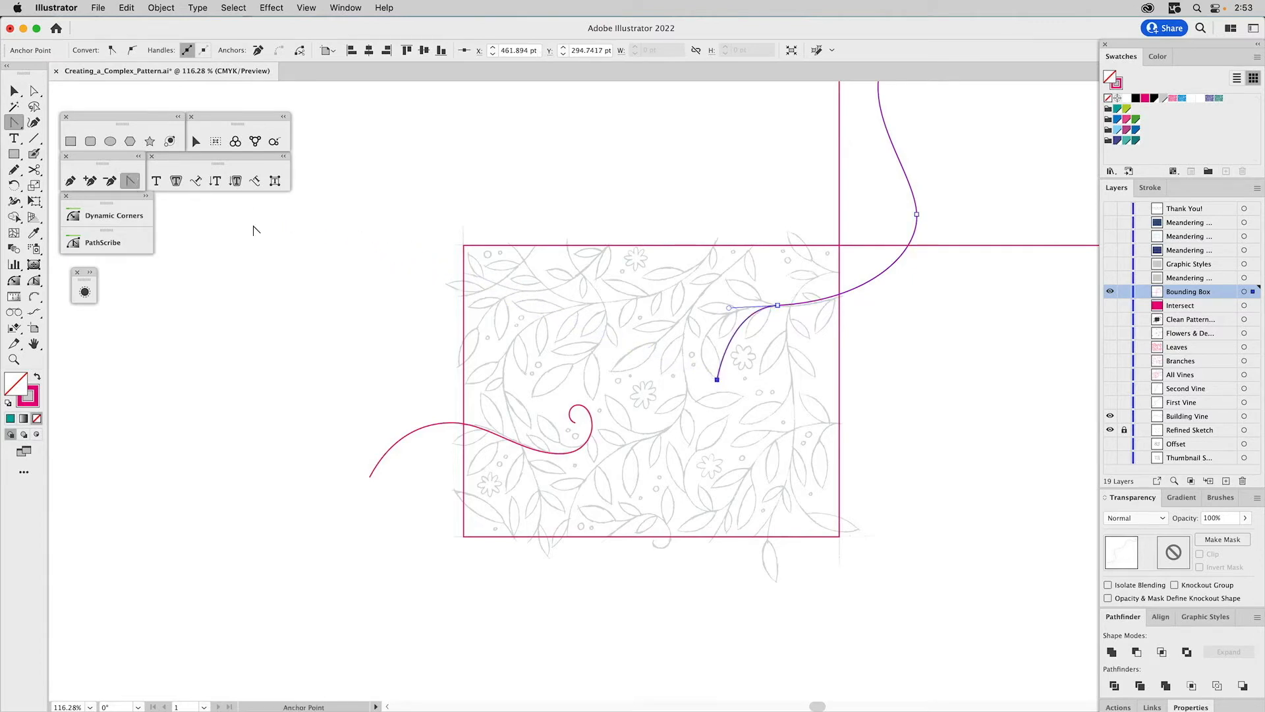
left_click_drag(722, 355, 680, 355)
key("a")
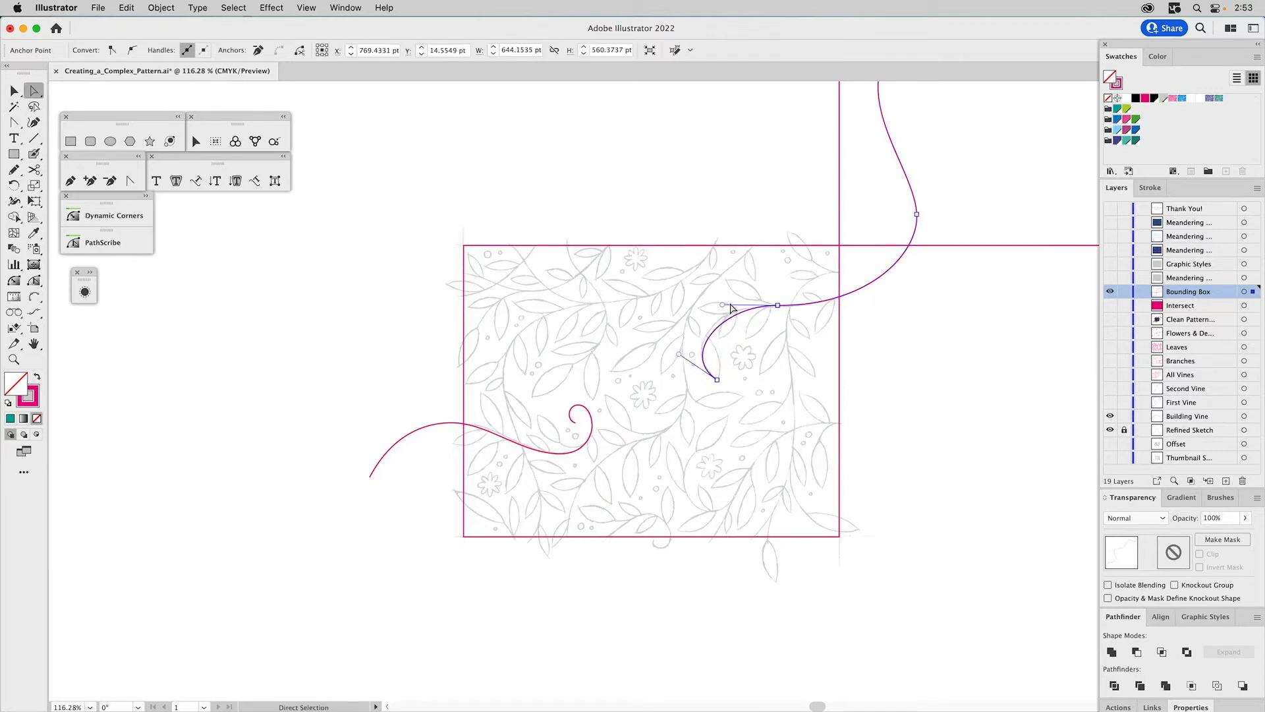
left_click_drag(722, 305, 706, 306)
left_click_drag(676, 354, 681, 354)
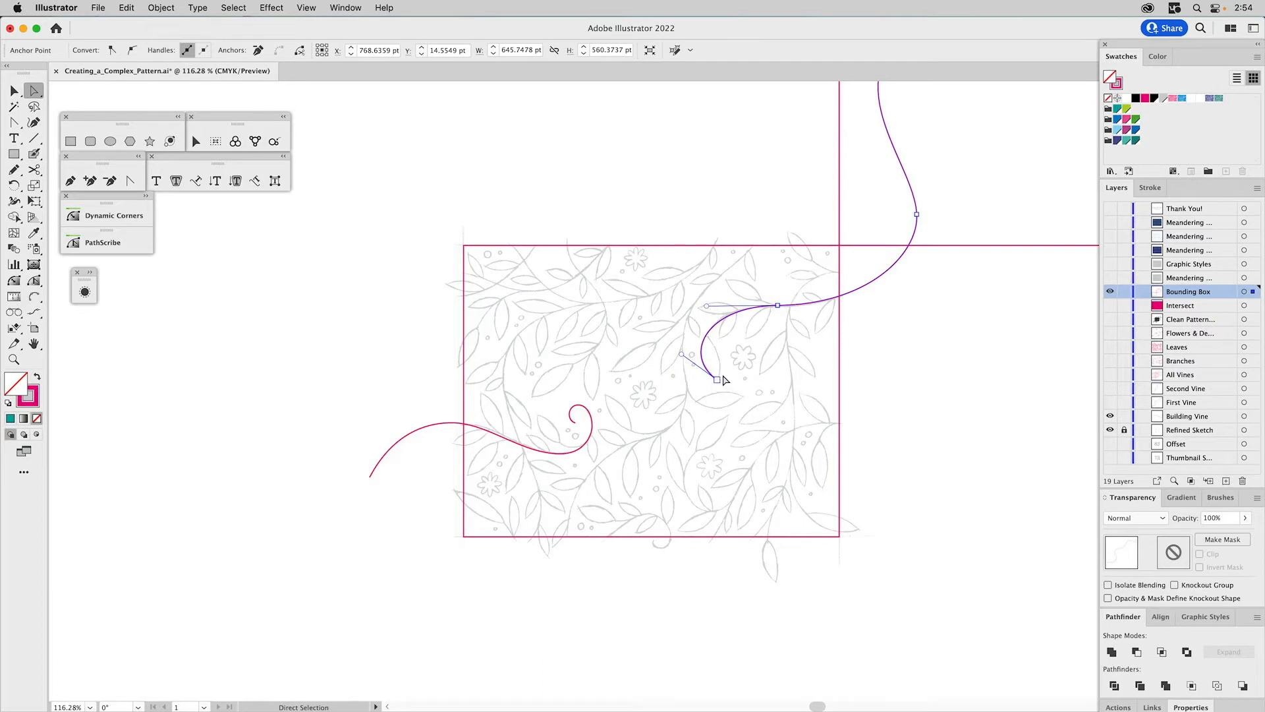
Delete the extended vine and the offset bounding box, keeping the original tile box and the starting curl
key("v")
left_click(773, 339)
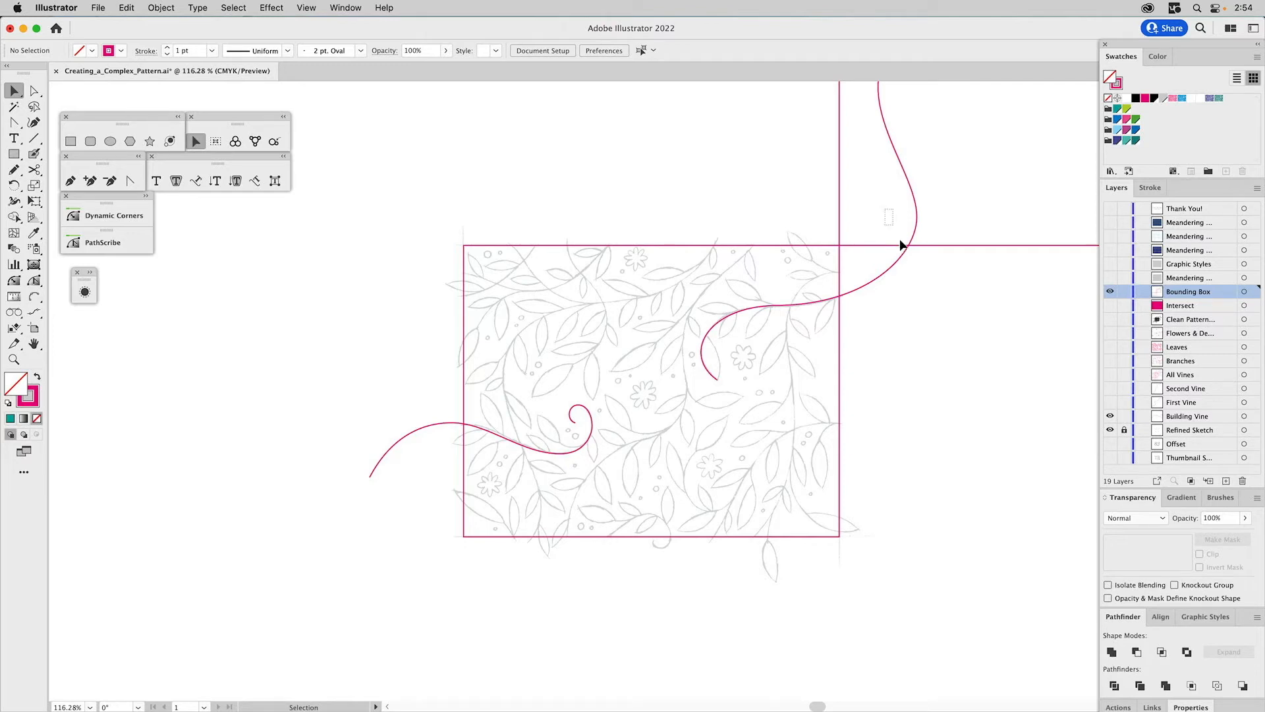
left_click(916, 221)
key("Delete")
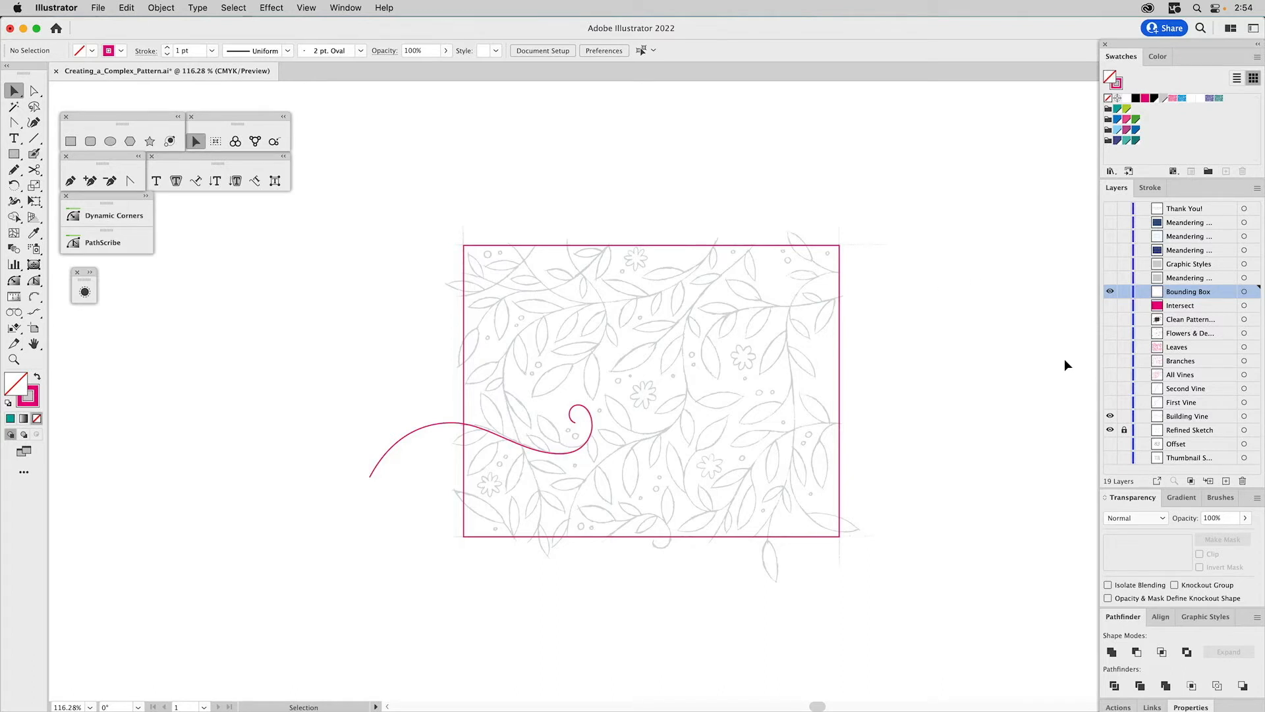
Hide the Building Vine layer, show the First Vine and Second Vine layers in turn, and replace them with the All Vines layer
left_click(1110, 417)
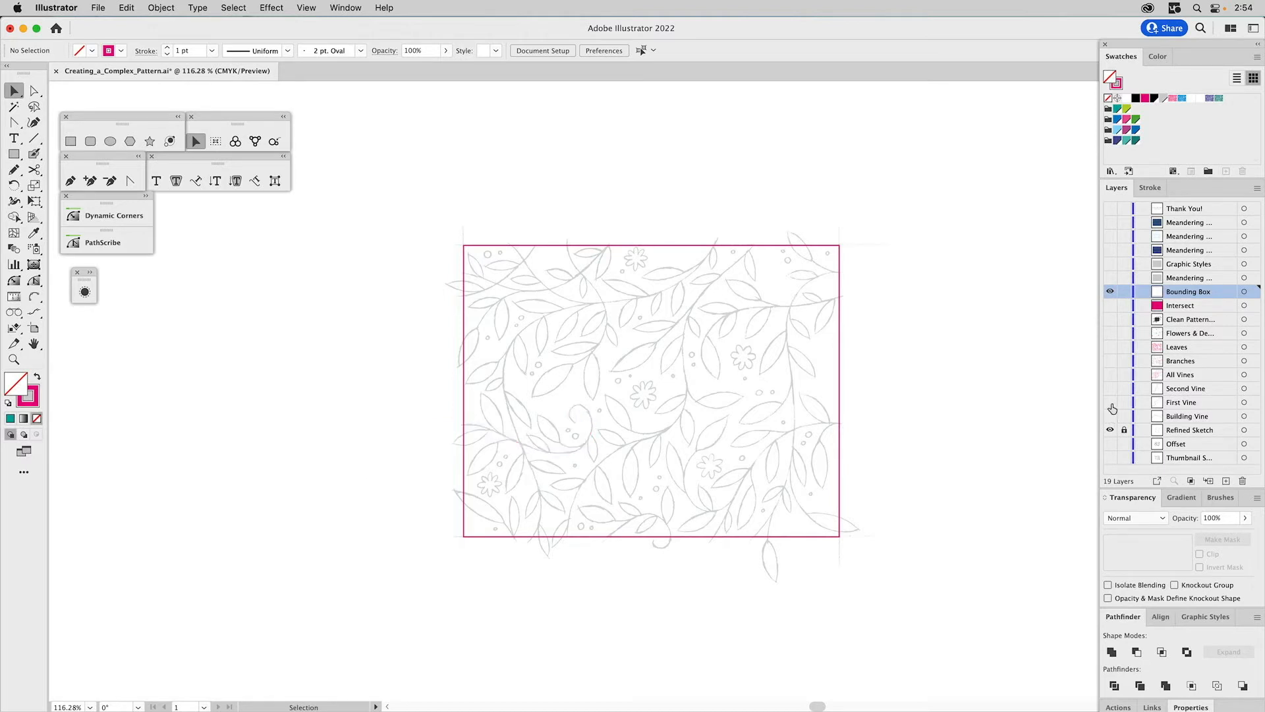
left_click(1110, 402)
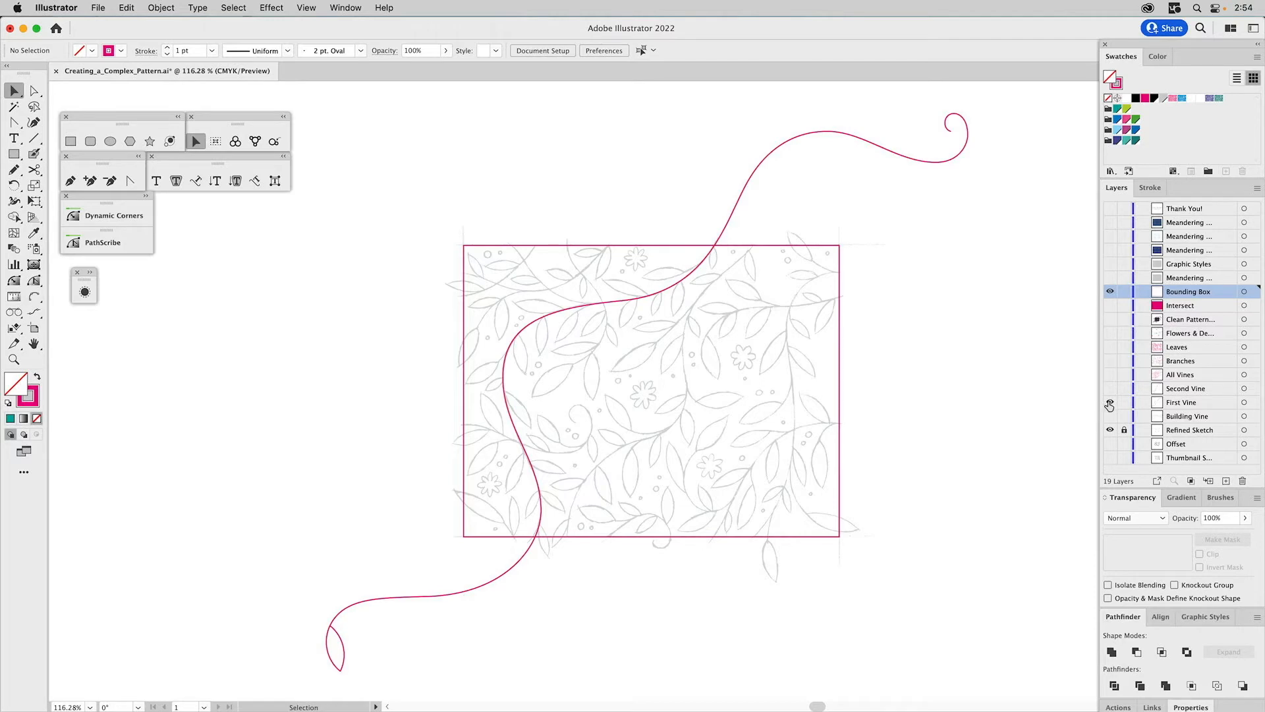
left_click(1110, 389)
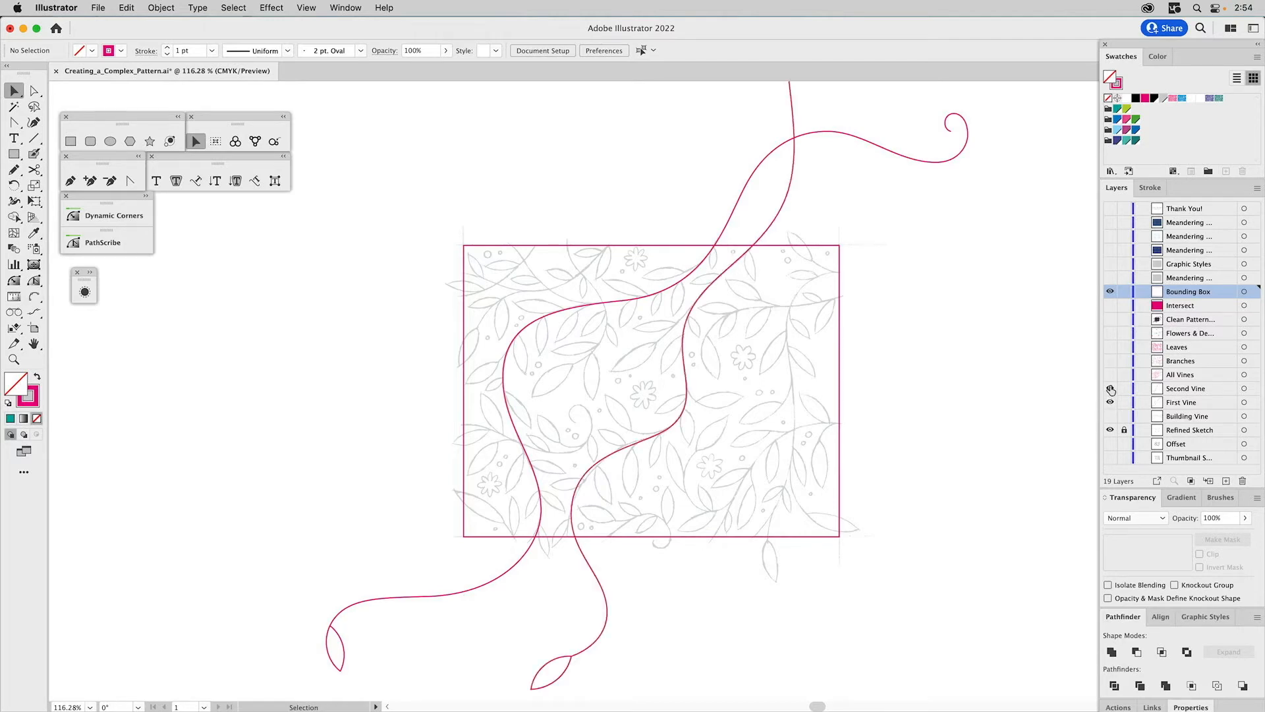
left_click(1110, 375)
left_click_drag(1111, 388, 1111, 404)
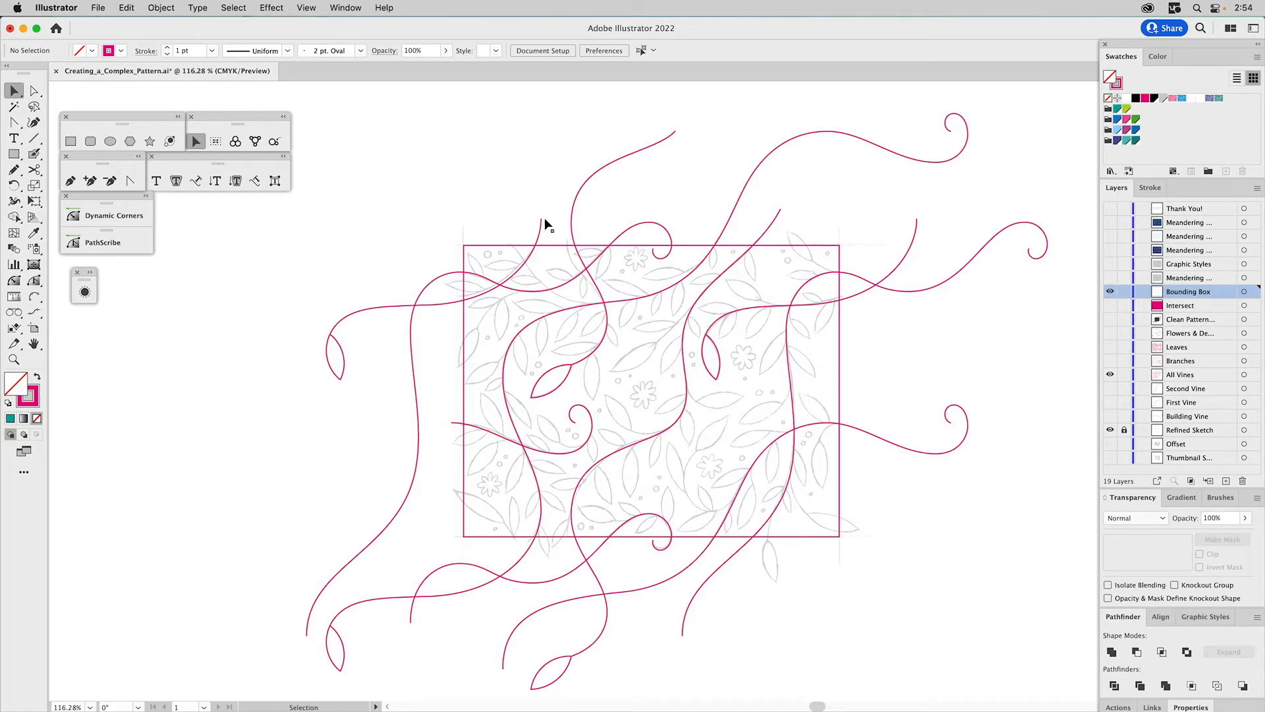
Examine how the vines repeat across opposite tile edges by selecting the matching leaf-tipped vines and the vines along the top edge
left_click(363, 310)
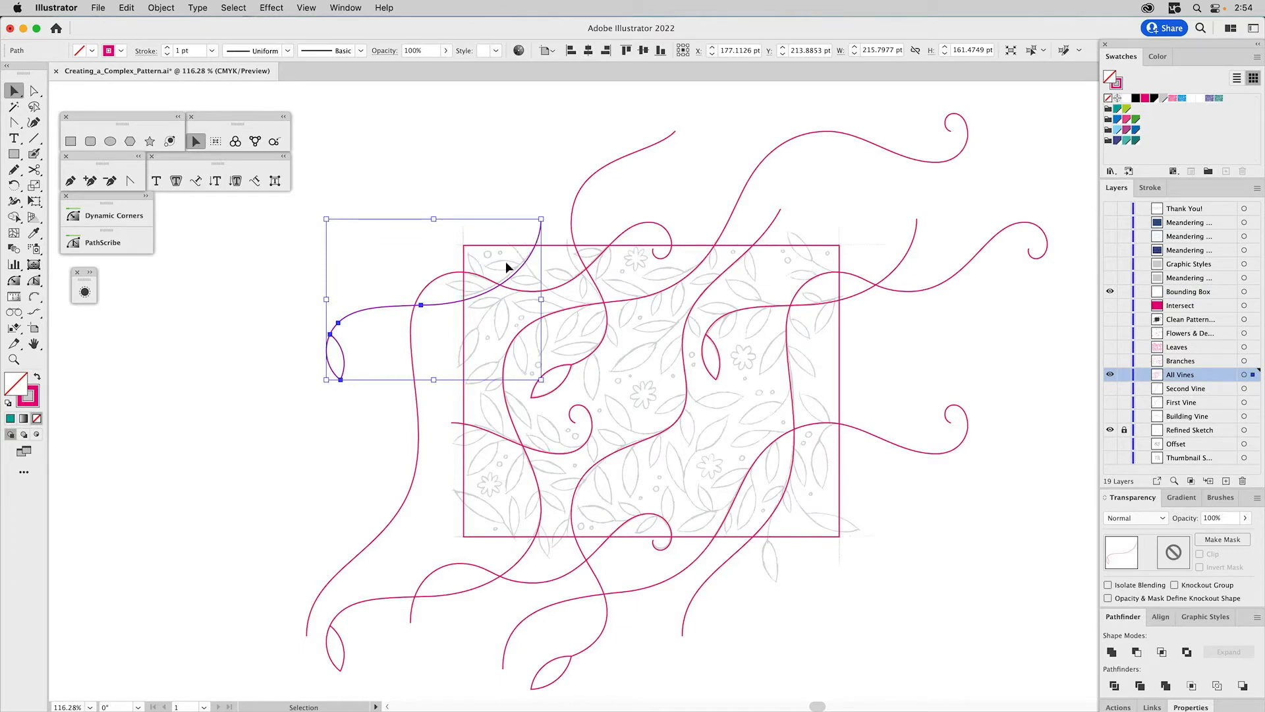
left_click_drag(472, 291, 845, 254)
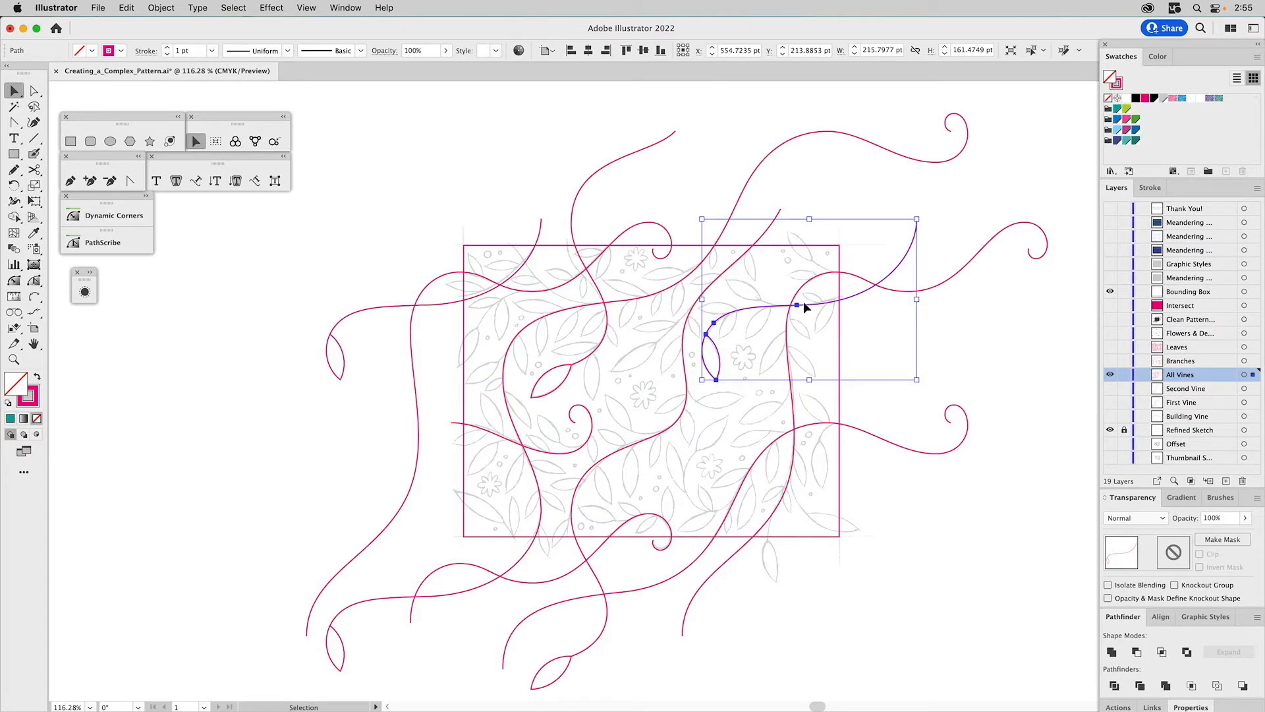
left_click(888, 342)
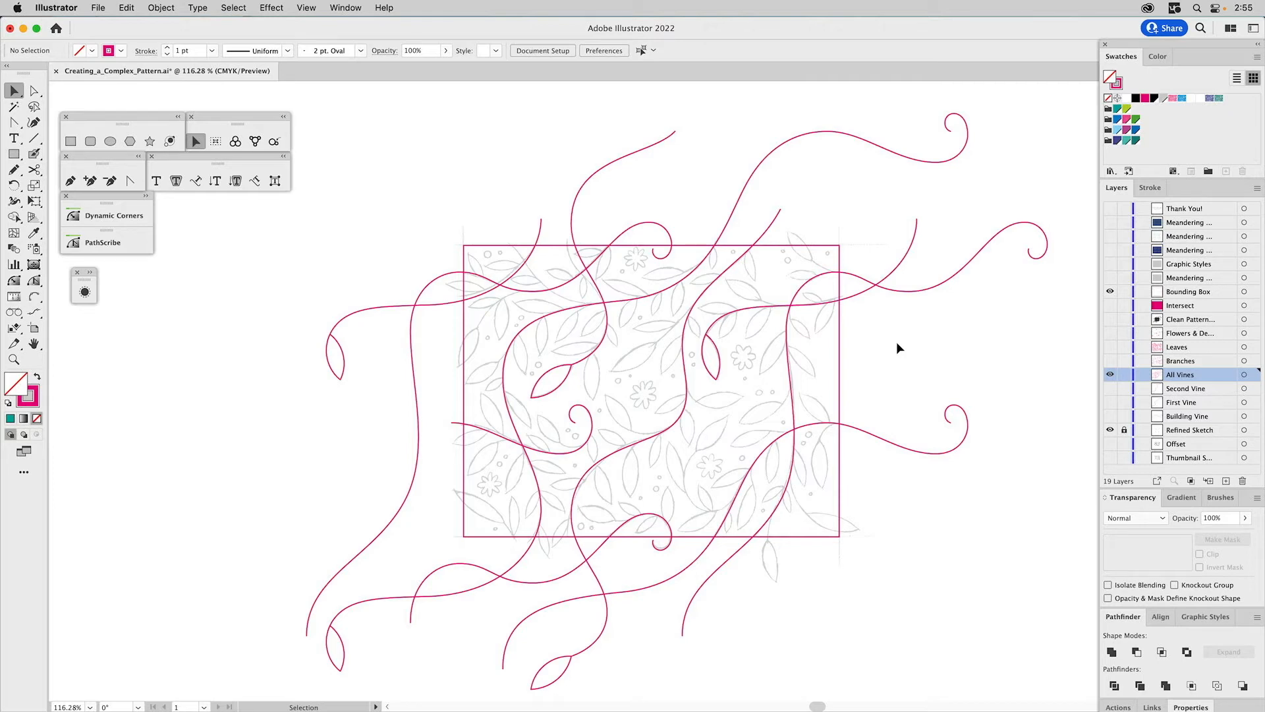
left_click_drag(466, 103, 1053, 235)
left_click(1032, 172)
Show the Branches layer over the vines, and inspect the leaf branch beside the central vine by selecting and deselecting it
left_click(1110, 361)
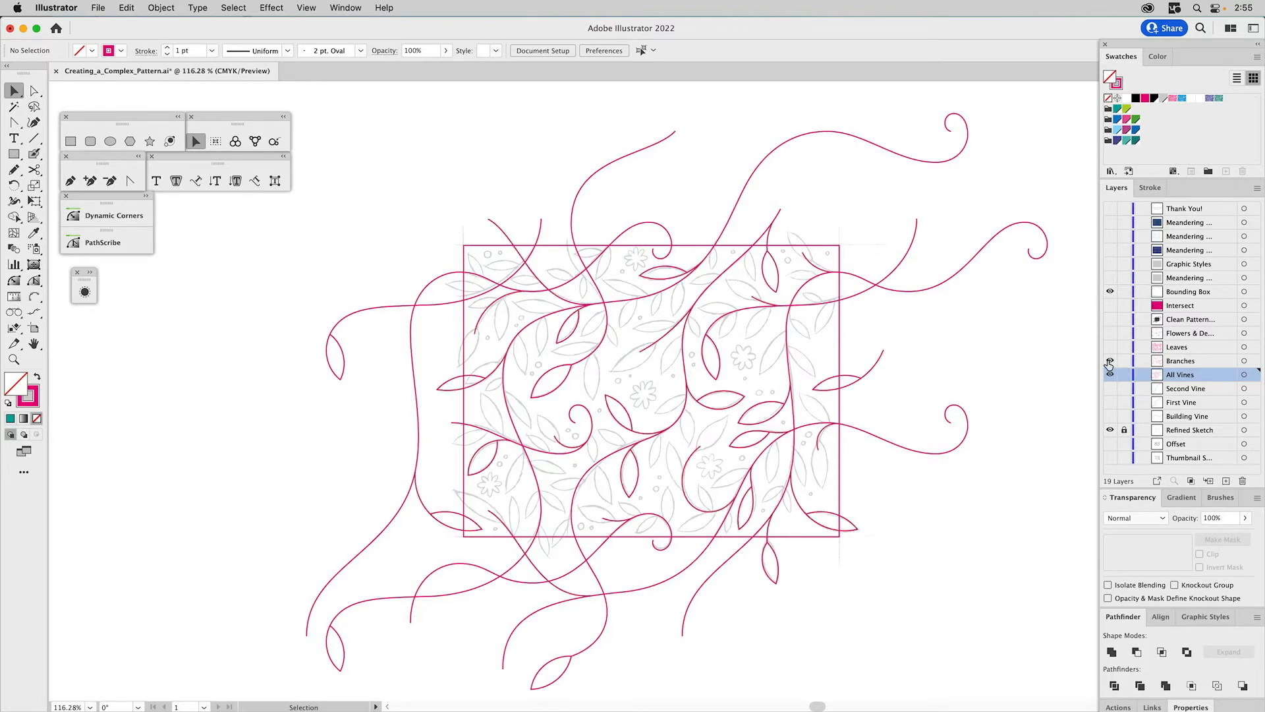
left_click(1110, 361)
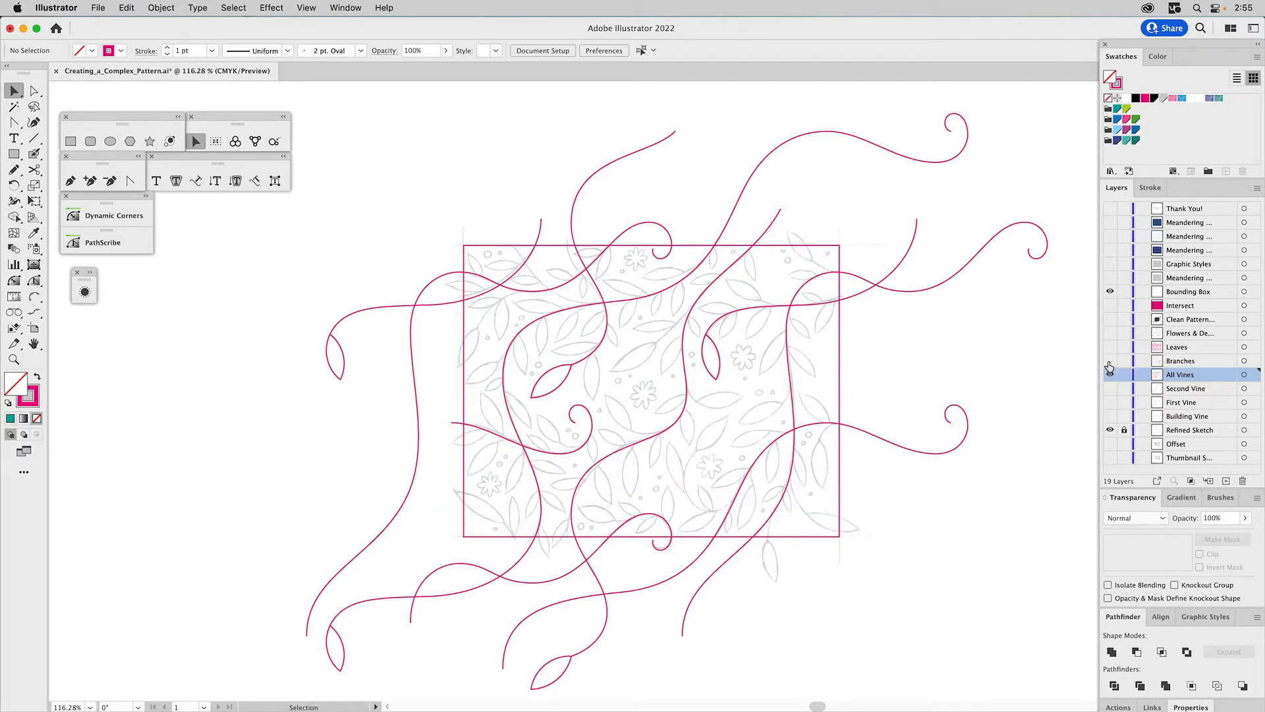
left_click(1110, 361)
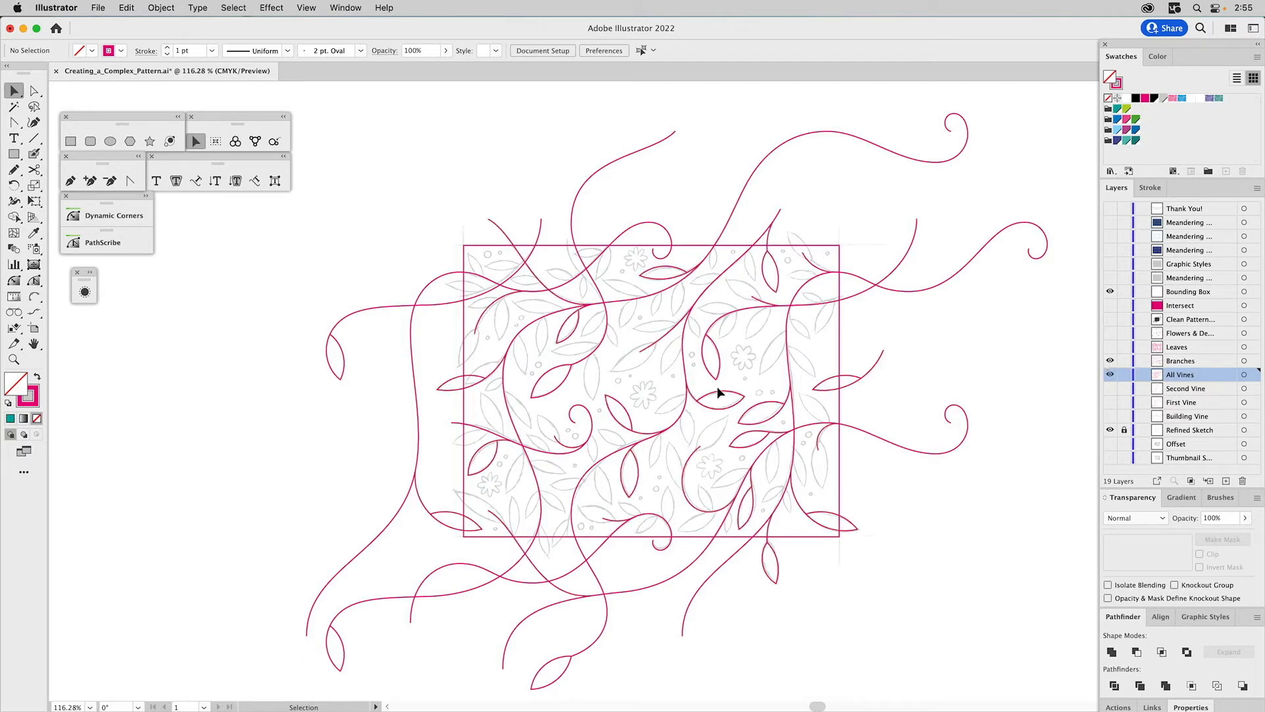
left_click(719, 397)
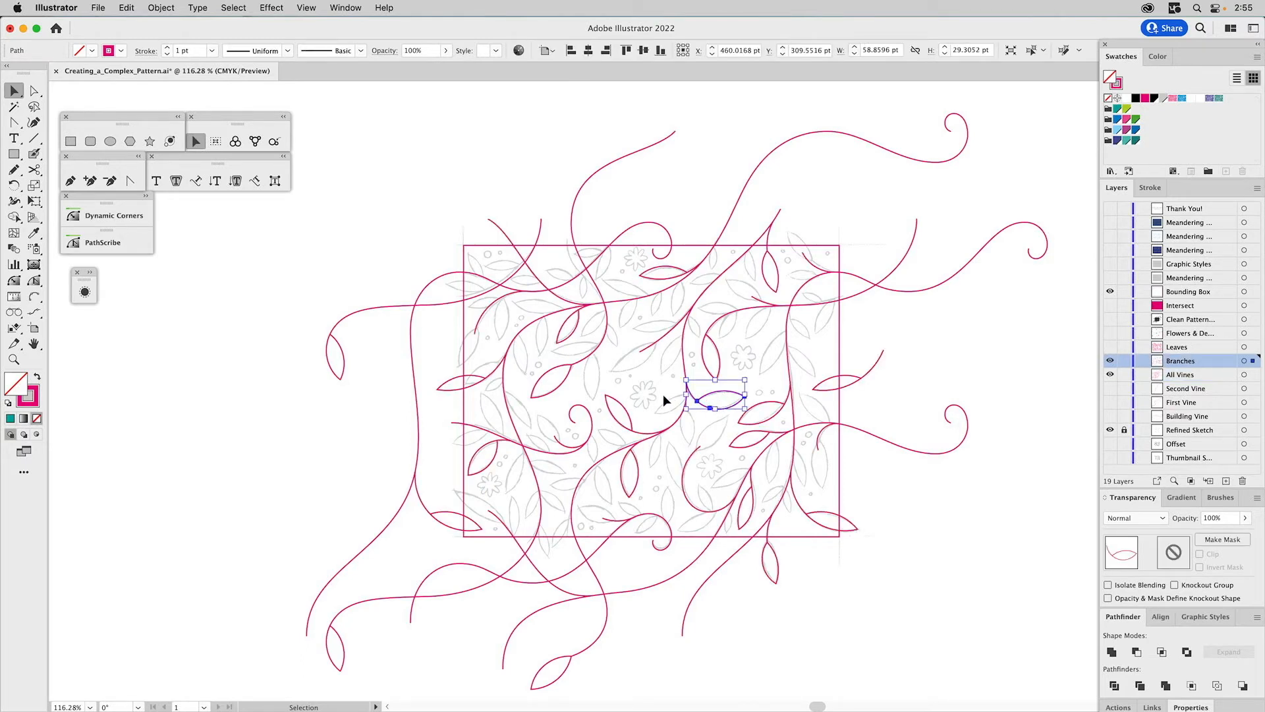
left_click(1022, 345)
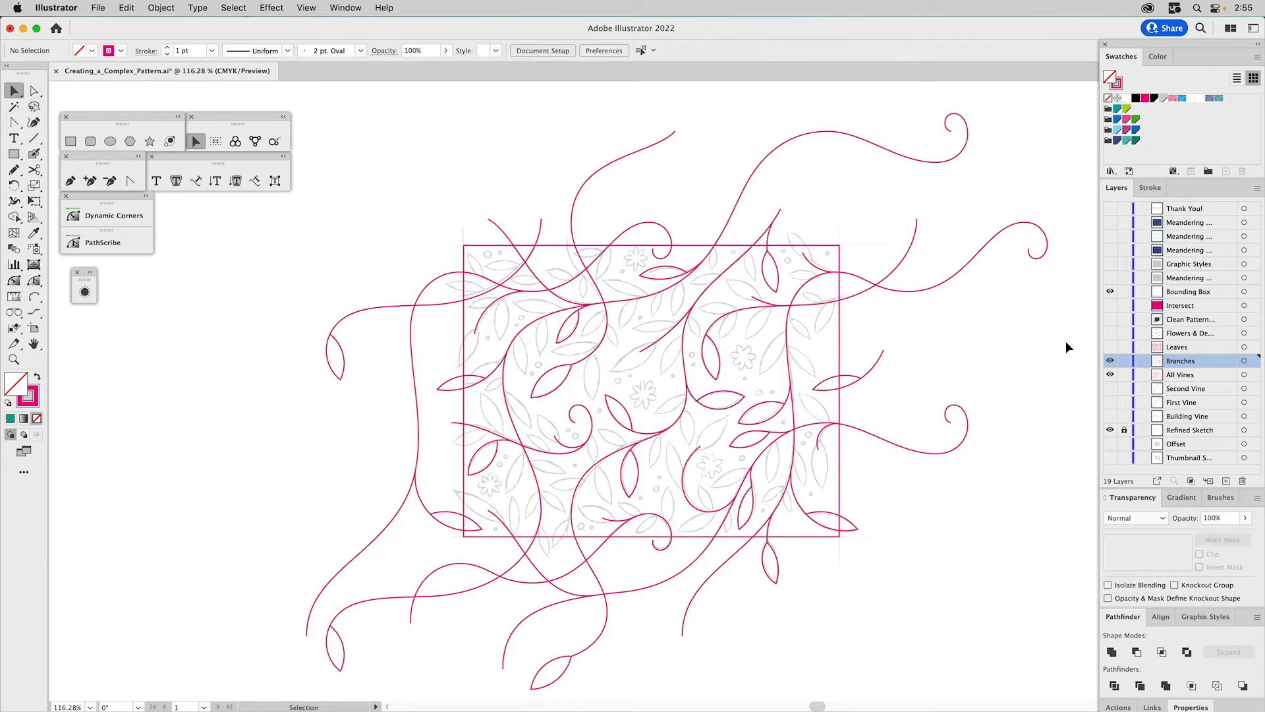
Show the Leaves layer and the flowers layer above it together with the vines and branches
left_click(1110, 347)
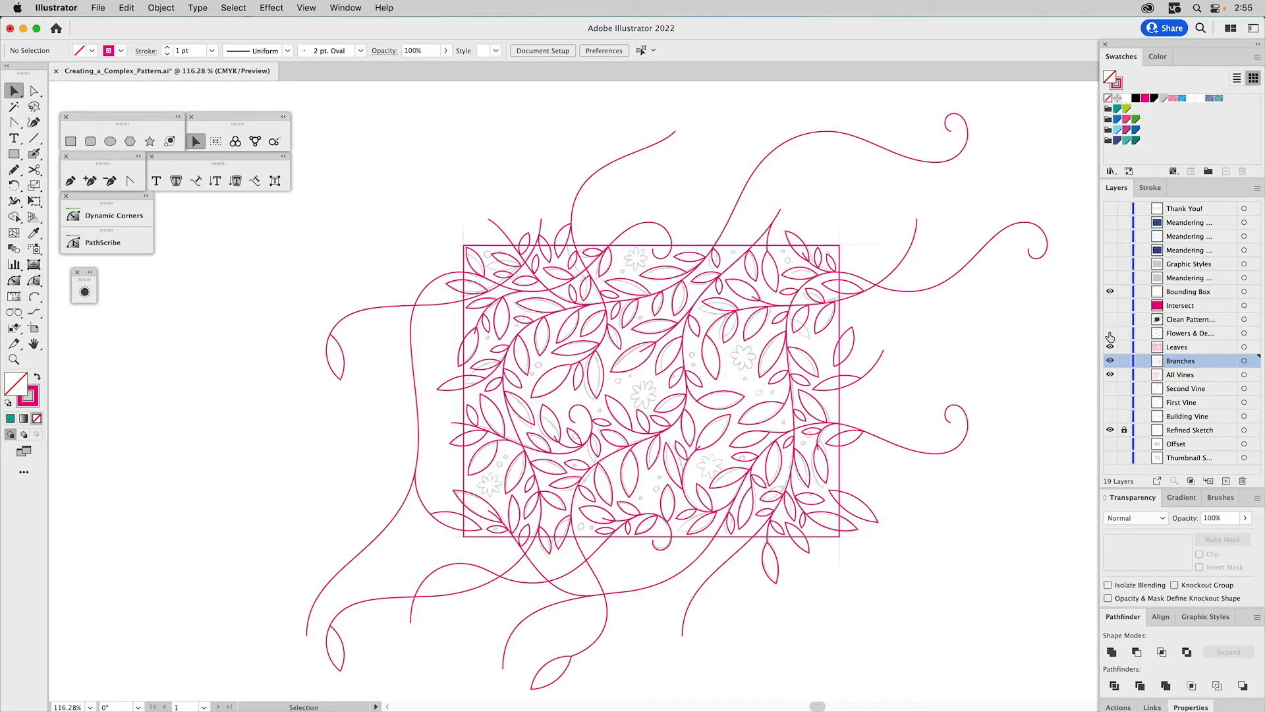
left_click(1110, 334)
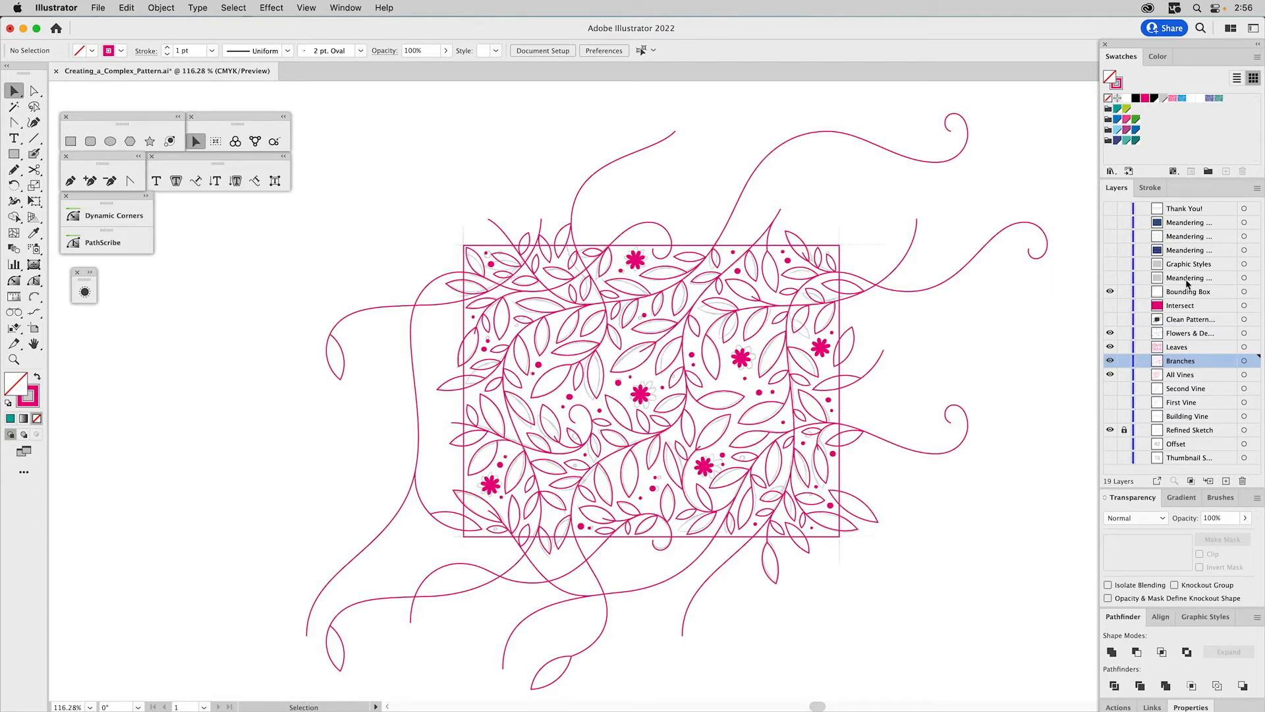
Add a new layer at the top of the layer stack, name it X and set its color to Medium Blue
left_click(1223, 209)
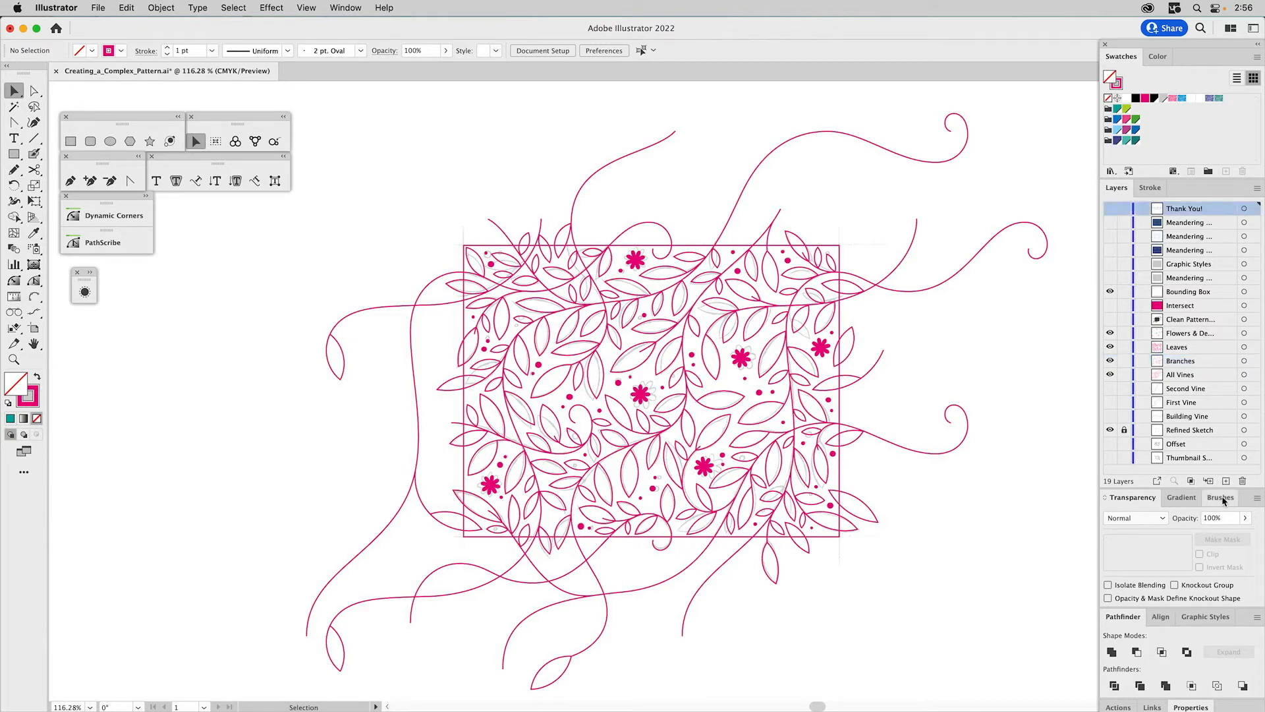
left_click(1225, 477)
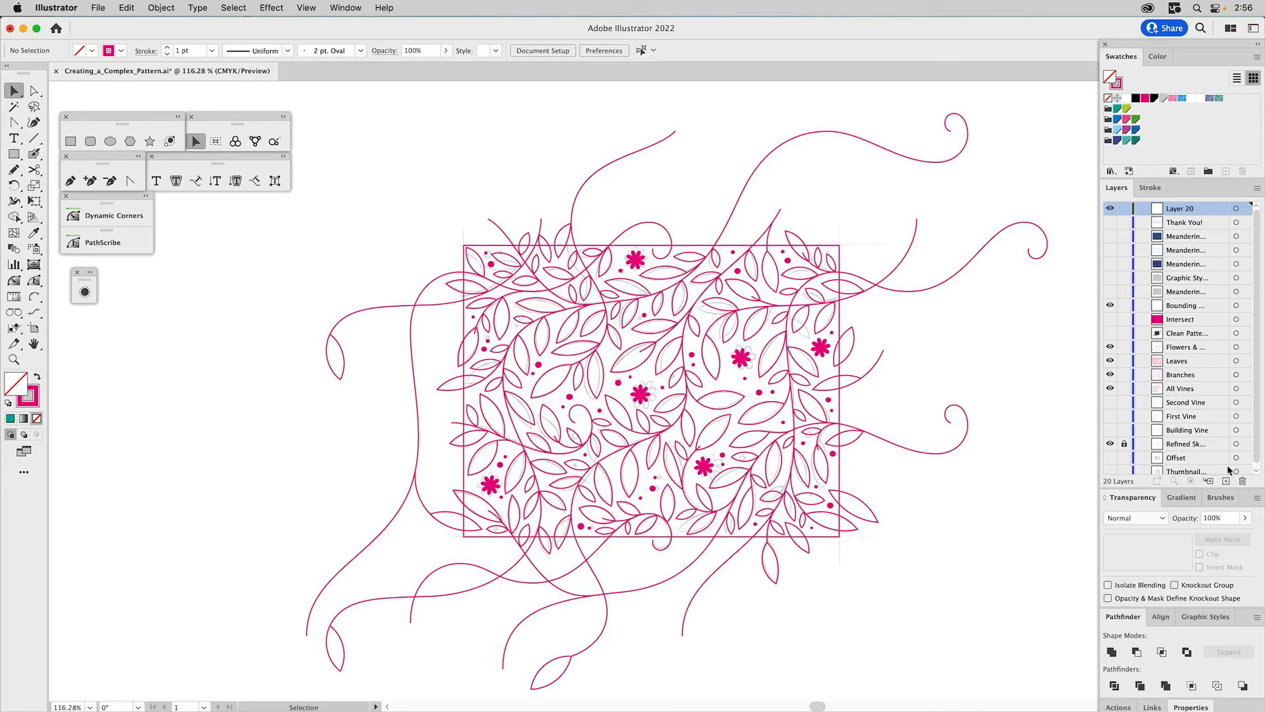
double_click(1198, 209)
left_click(623, 339)
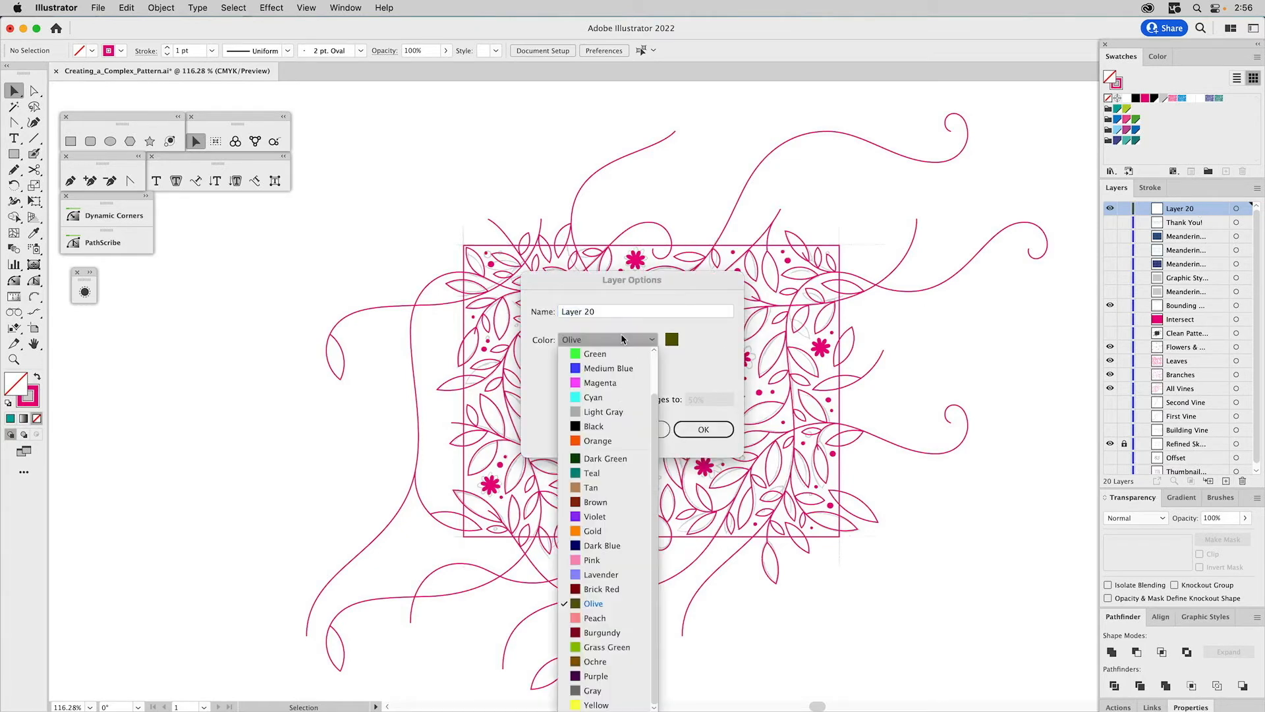
left_click(606, 367)
left_click_drag(595, 314, 526, 311)
type("X")
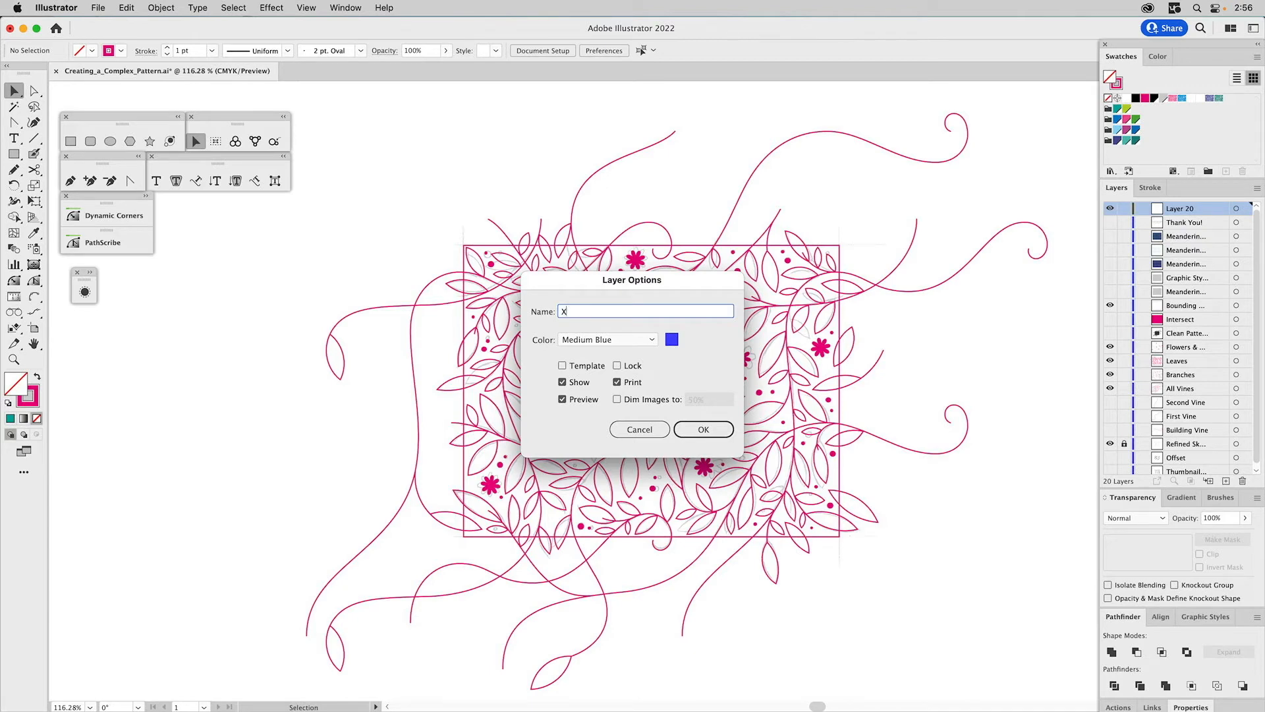
key("Return")
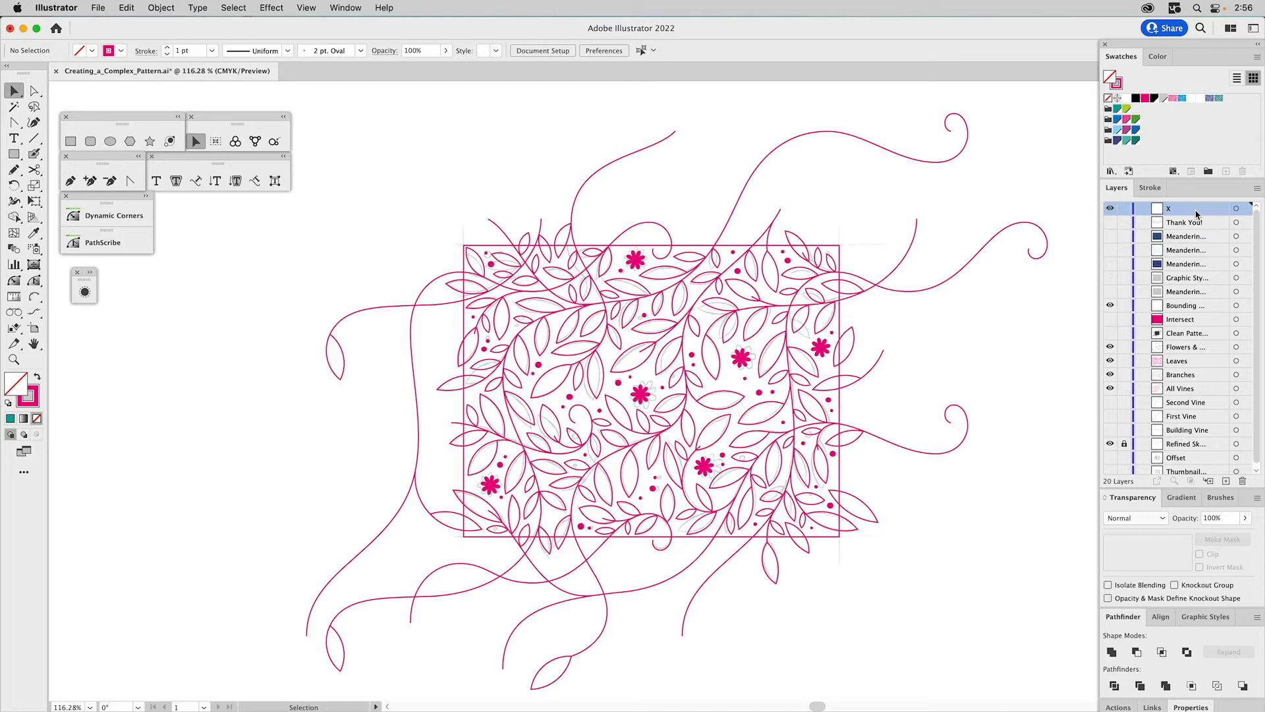
Group a copy of the whole pattern artwork, place it on the X layer, and hide that layer
left_click_drag(342, 136, 1039, 639)
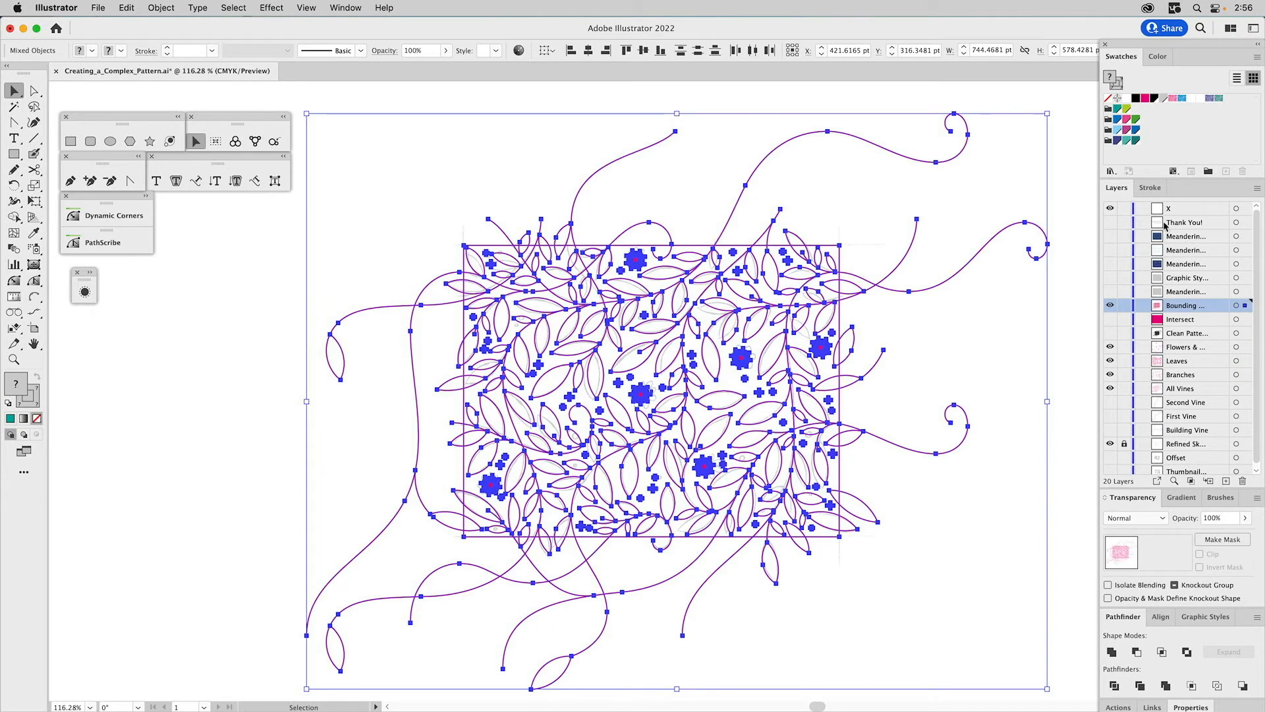
key("a")
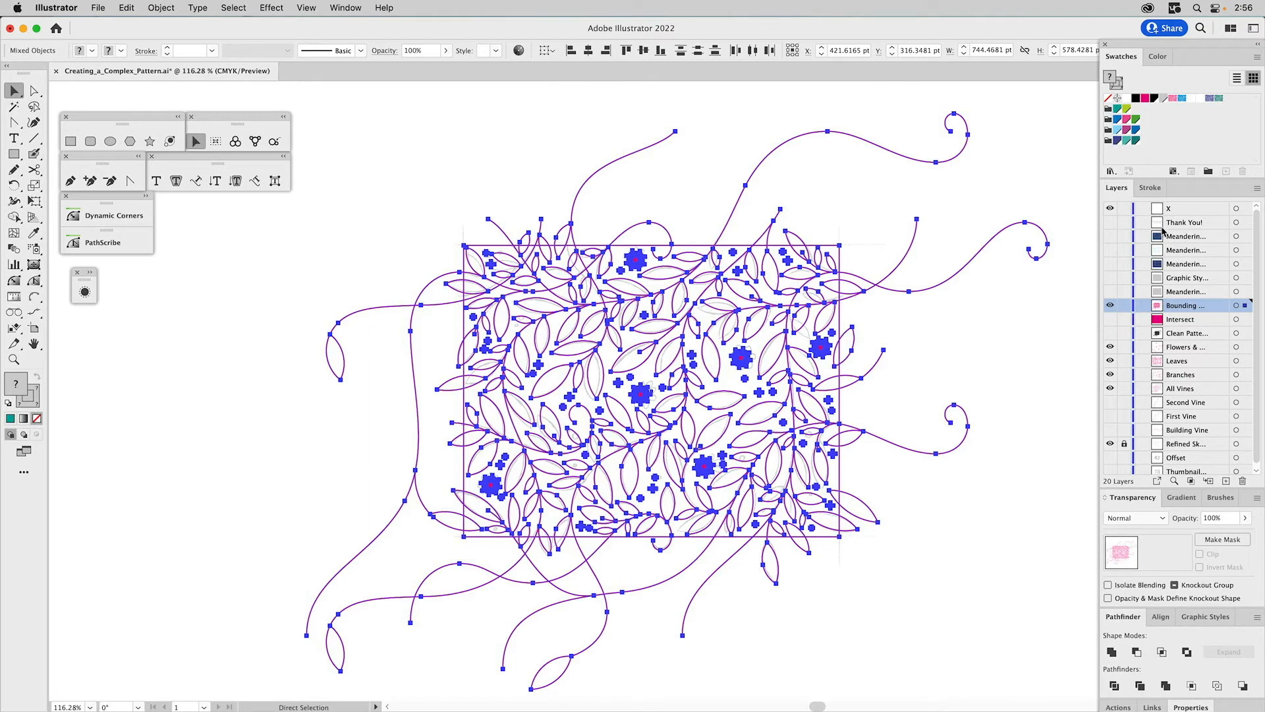
key("v")
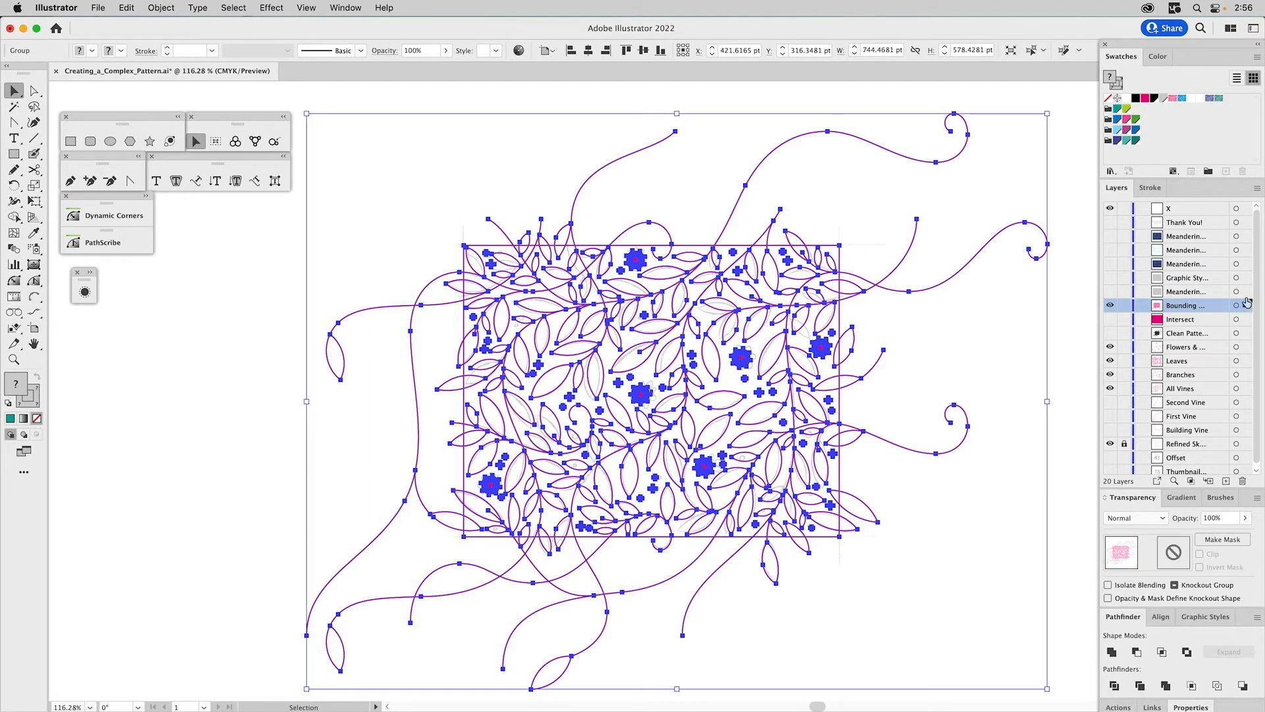
left_click_drag(1244, 266, 1244, 208)
left_click(1110, 209)
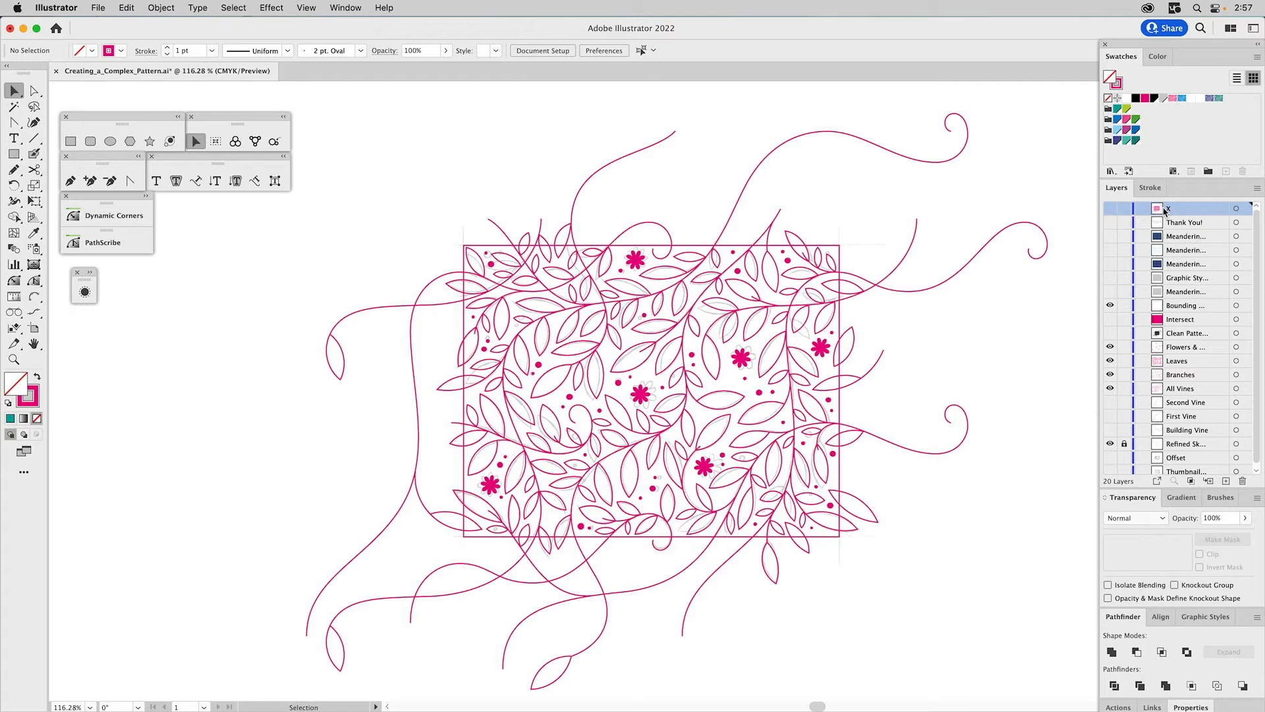
Move the X layer directly above the Bounding Box layer, and return it to the top of the stack
left_click_drag(1164, 209, 1167, 298)
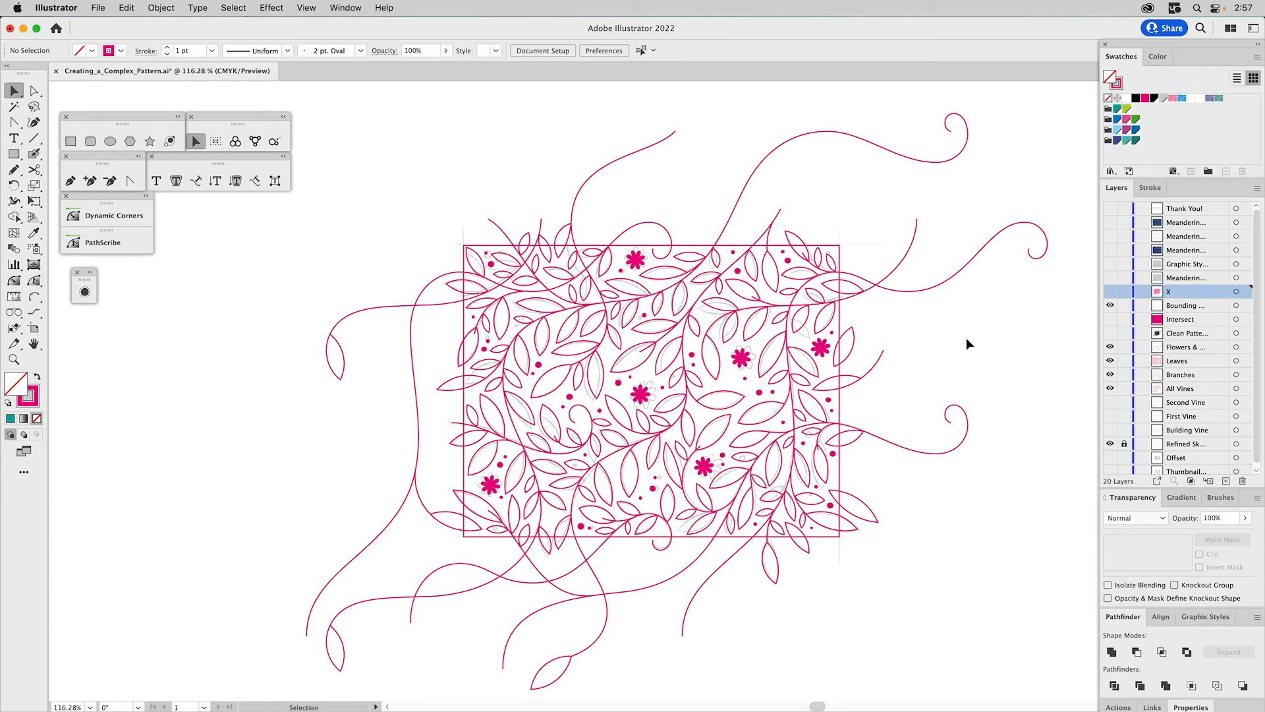
left_click(1196, 219)
left_click_drag(1196, 219, 1197, 200)
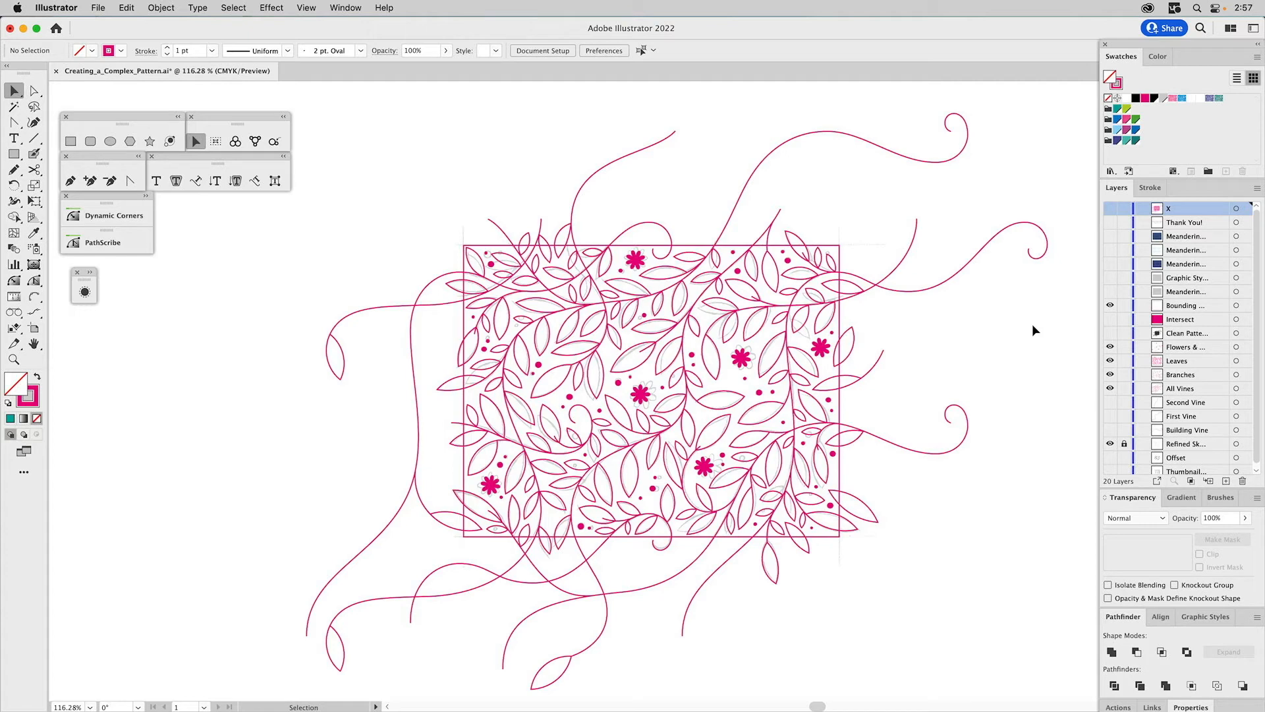
Toggle the Bounding Box layer's visibility to compare the artwork with and without the tile box, leaving it hidden
left_click(1110, 306)
left_click(1110, 306)
left_click(1110, 306)
left_click(1110, 306)
left_click(1110, 306)
left_click(1110, 306)
left_click(1110, 306)
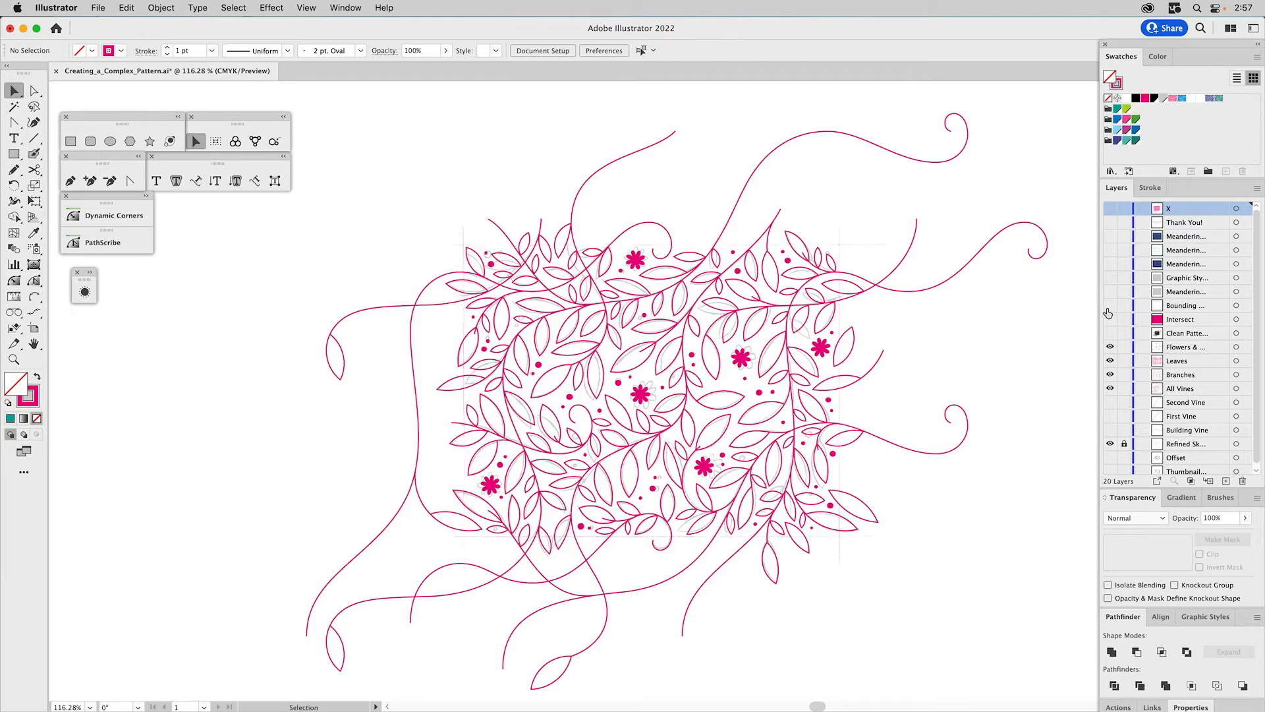
Select all artwork on the All Vines layer, set its stroke weight to 2 pt, and deselect it
left_click(1237, 391)
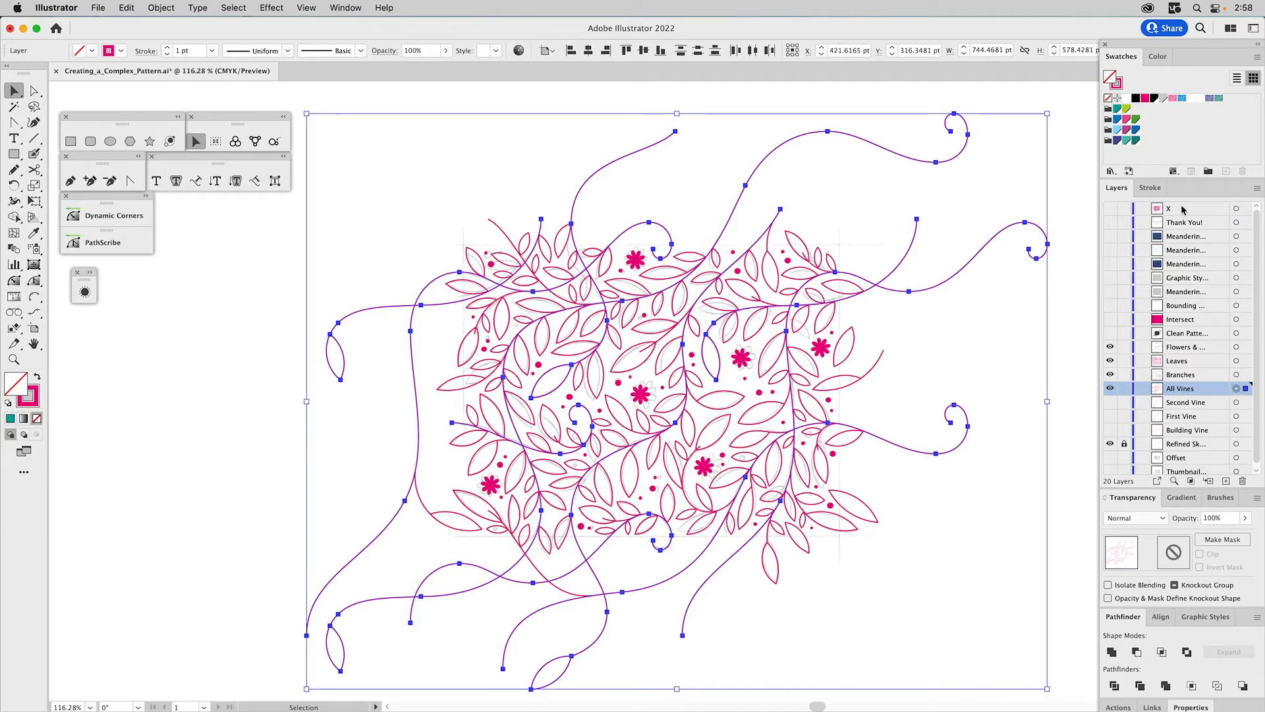
left_click(1155, 190)
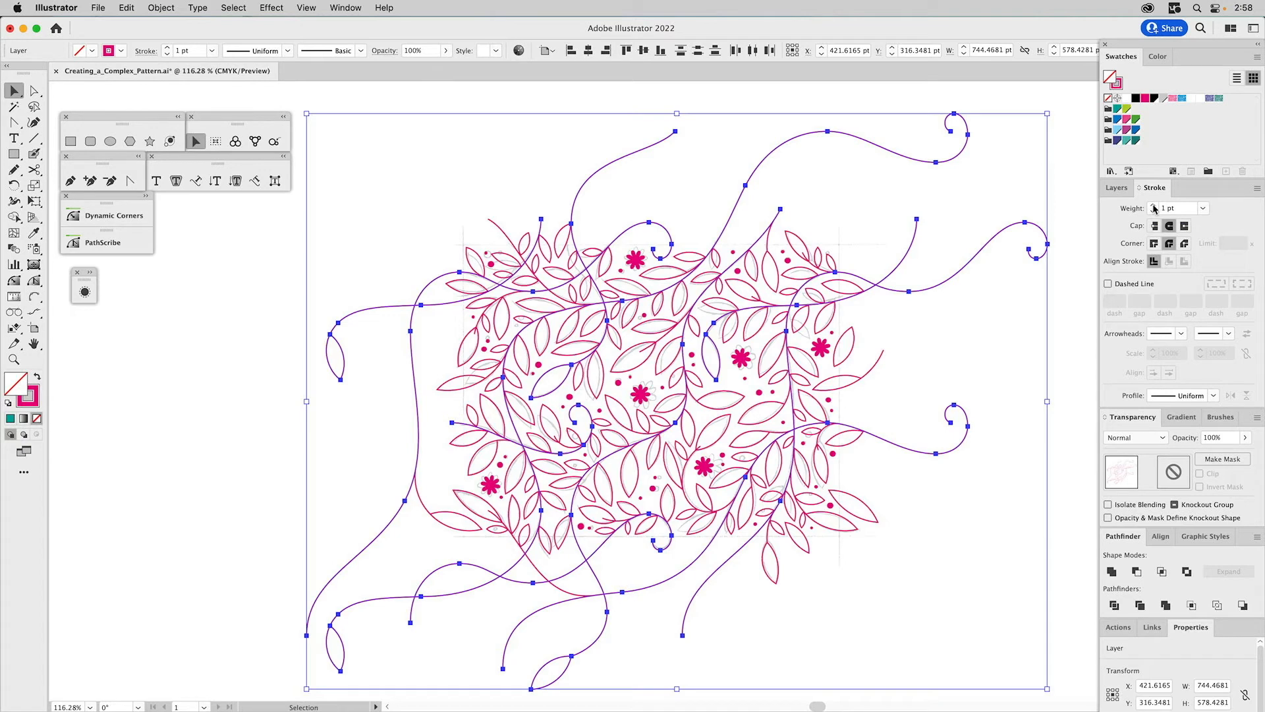
left_click(1154, 206)
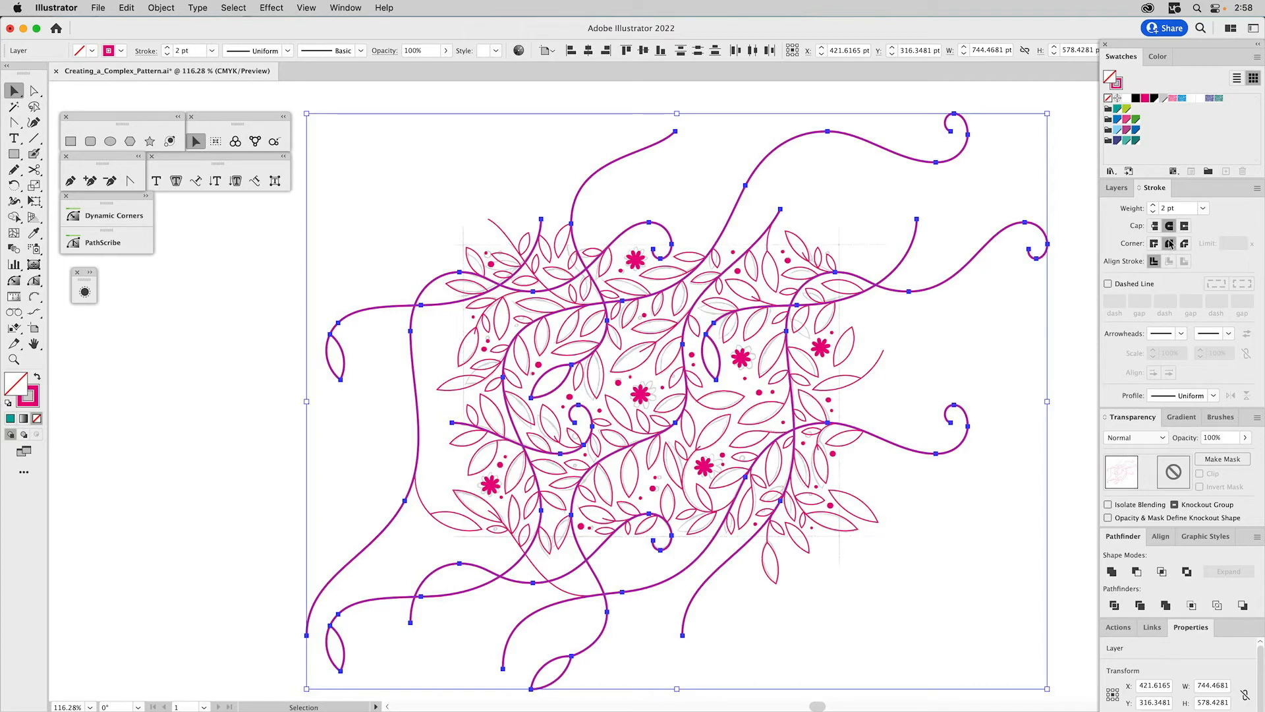
left_click(956, 351)
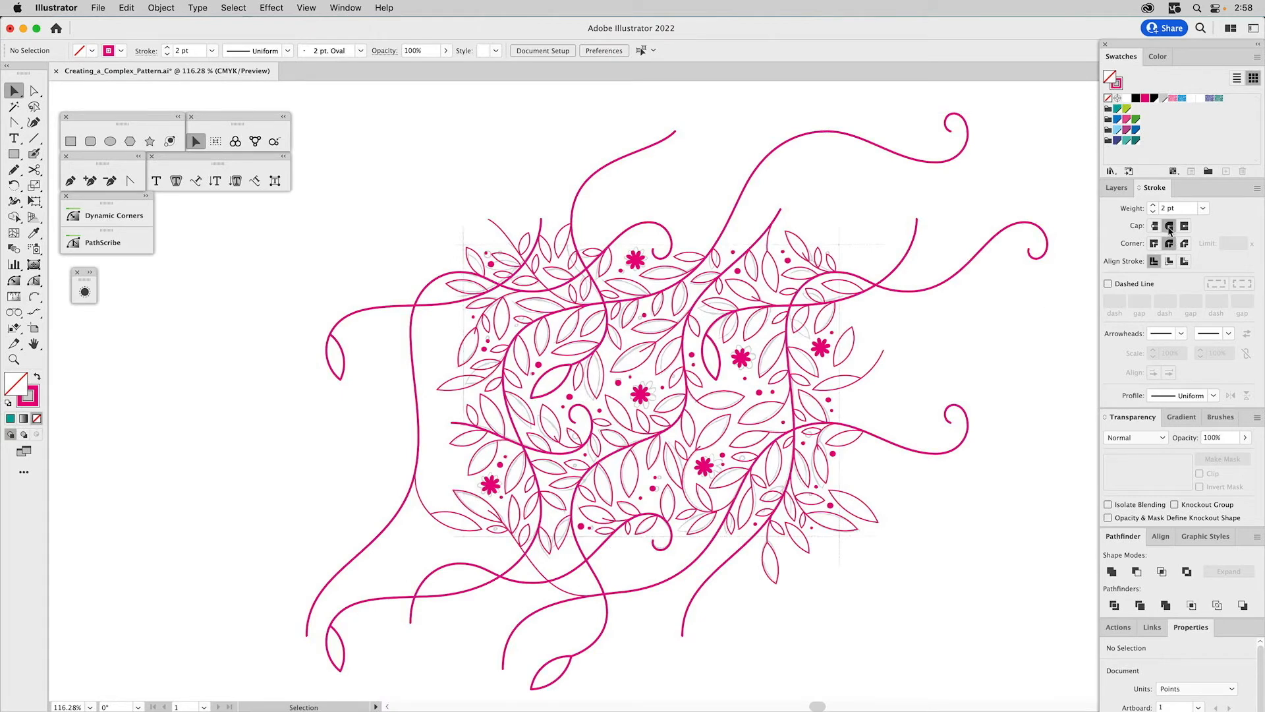
Try a butt cap on the end of the upper curled vine, and restore the round cap
key("z")
left_click_drag(1010, 239, 1049, 279)
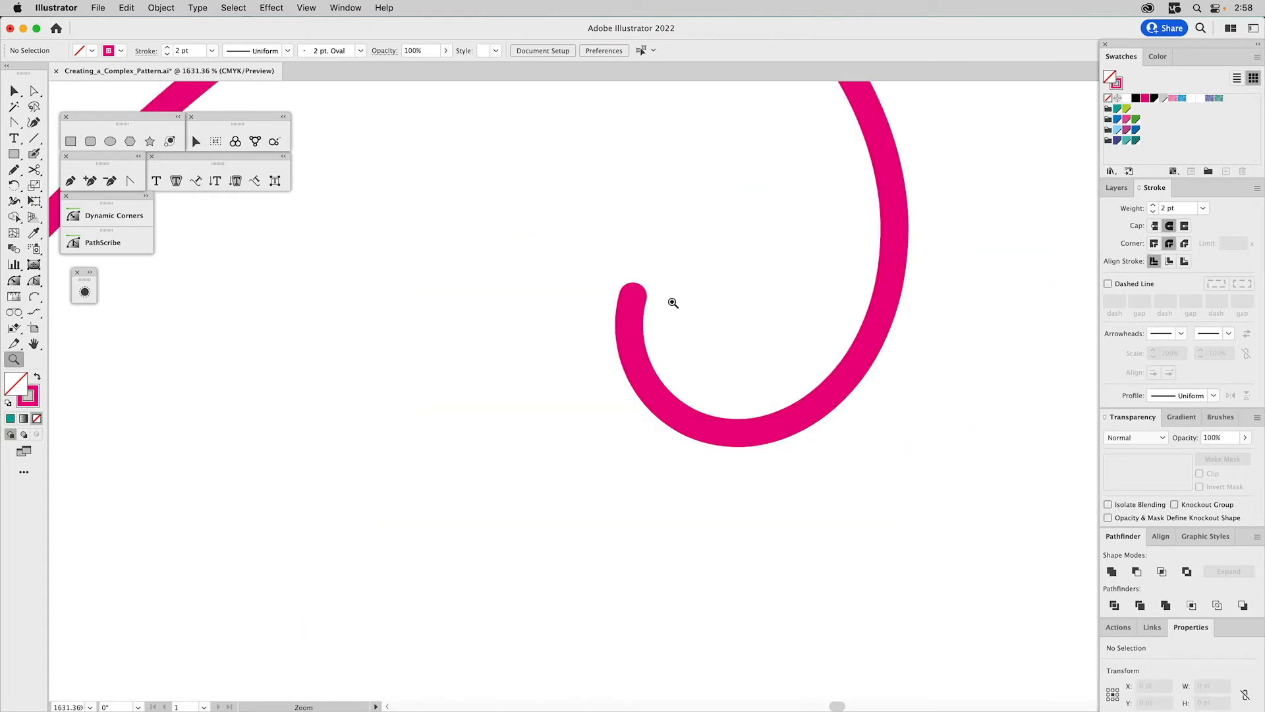
key("a")
left_click(635, 294)
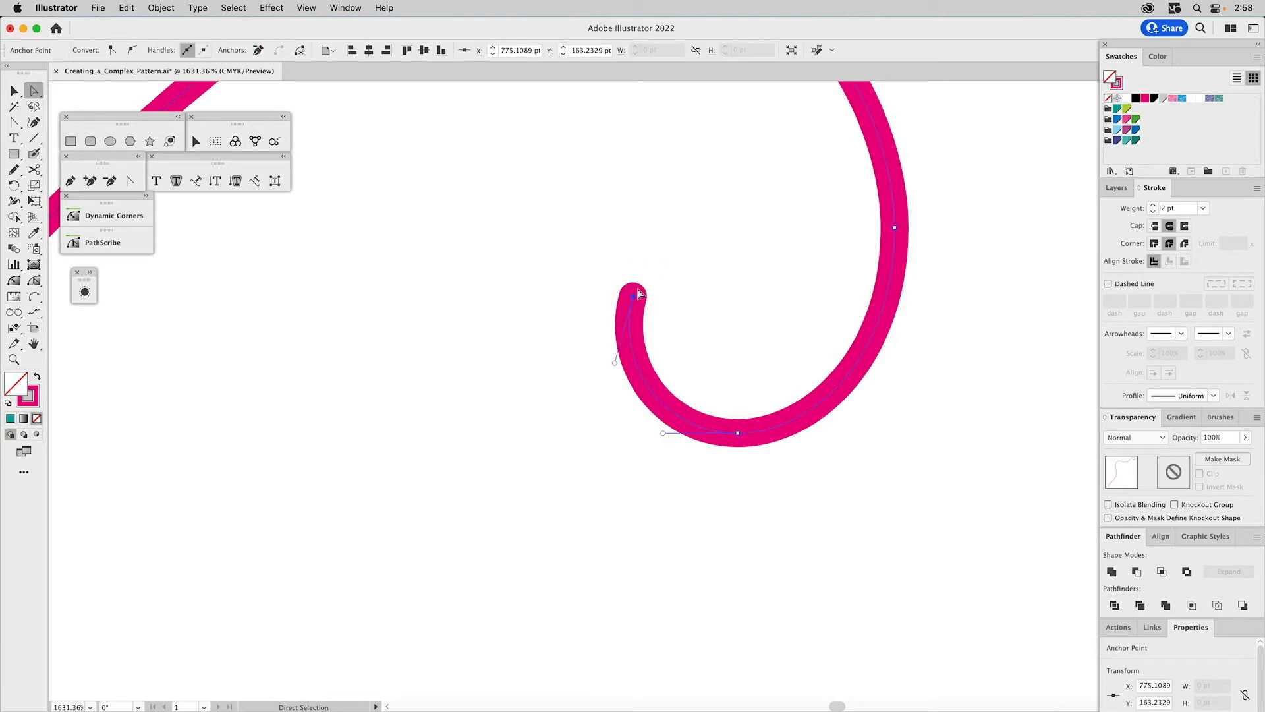
left_click(1154, 227)
left_click(1169, 225)
left_click(845, 255)
key("super+0")
key("v")
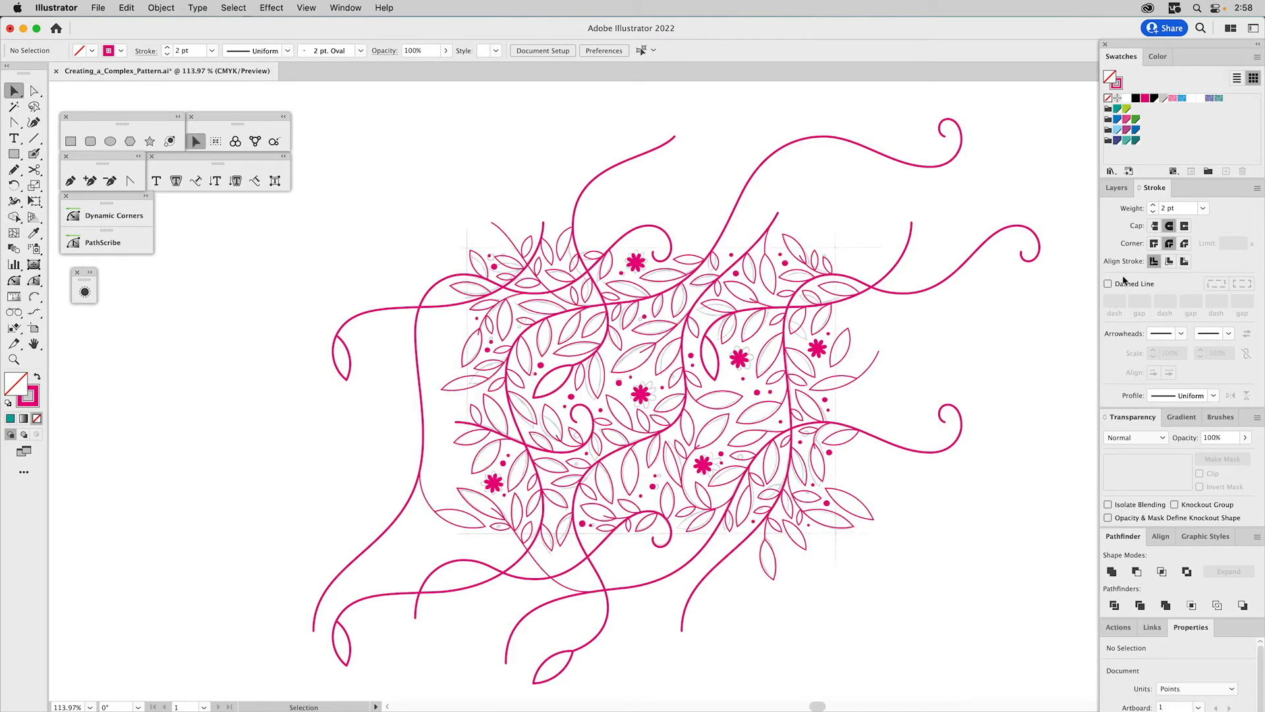
Select everything on the Branches layer and set its stroke weight to 2 pt
left_click(1117, 188)
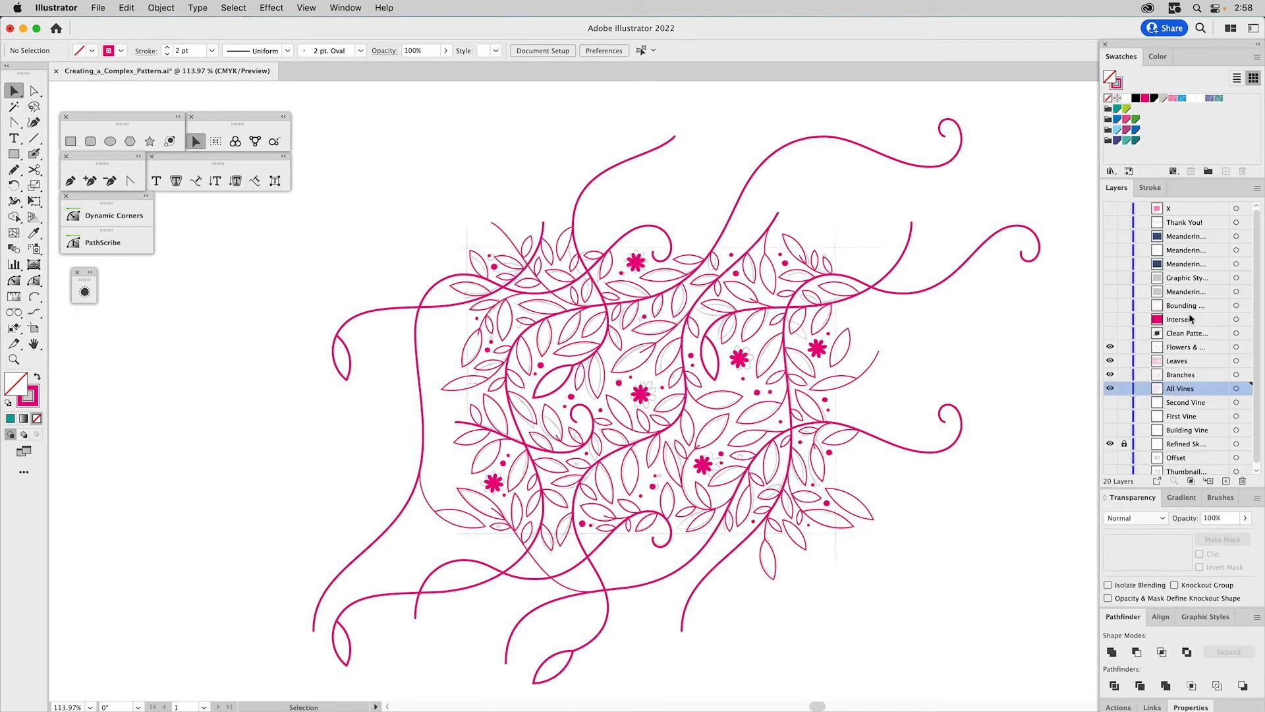
left_click(1237, 376)
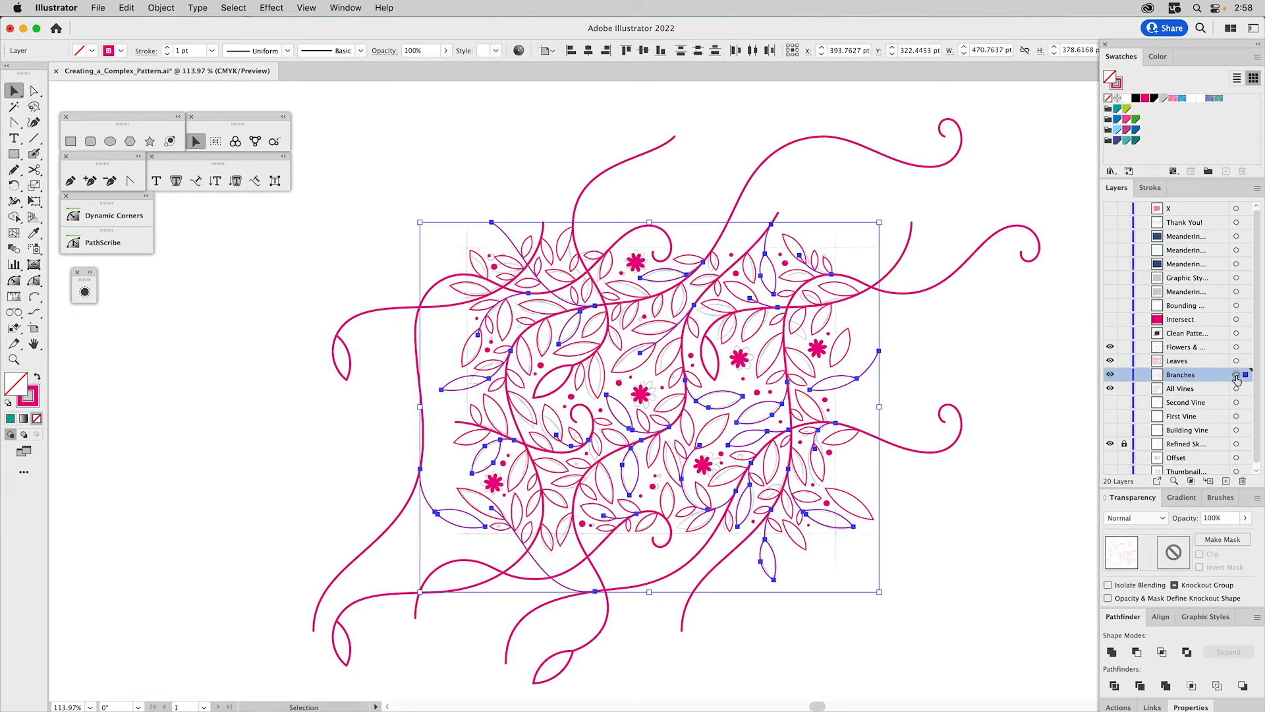
left_click(1151, 188)
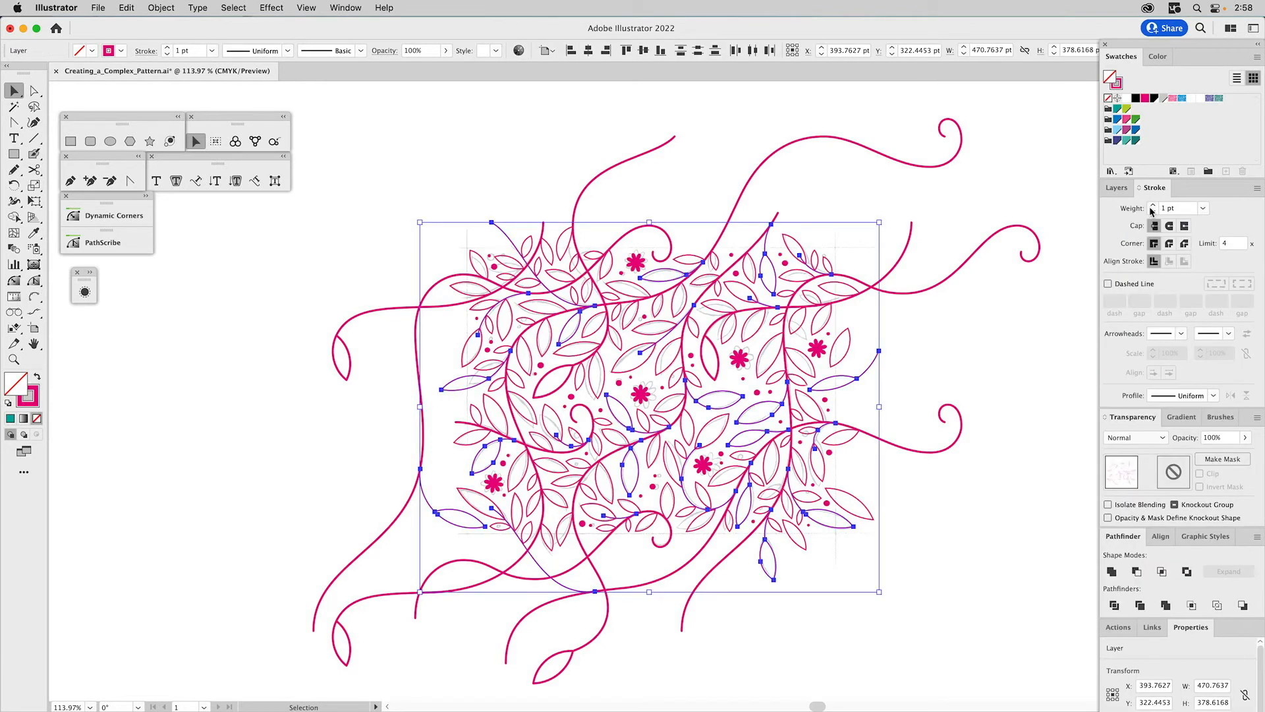
left_click(1152, 205)
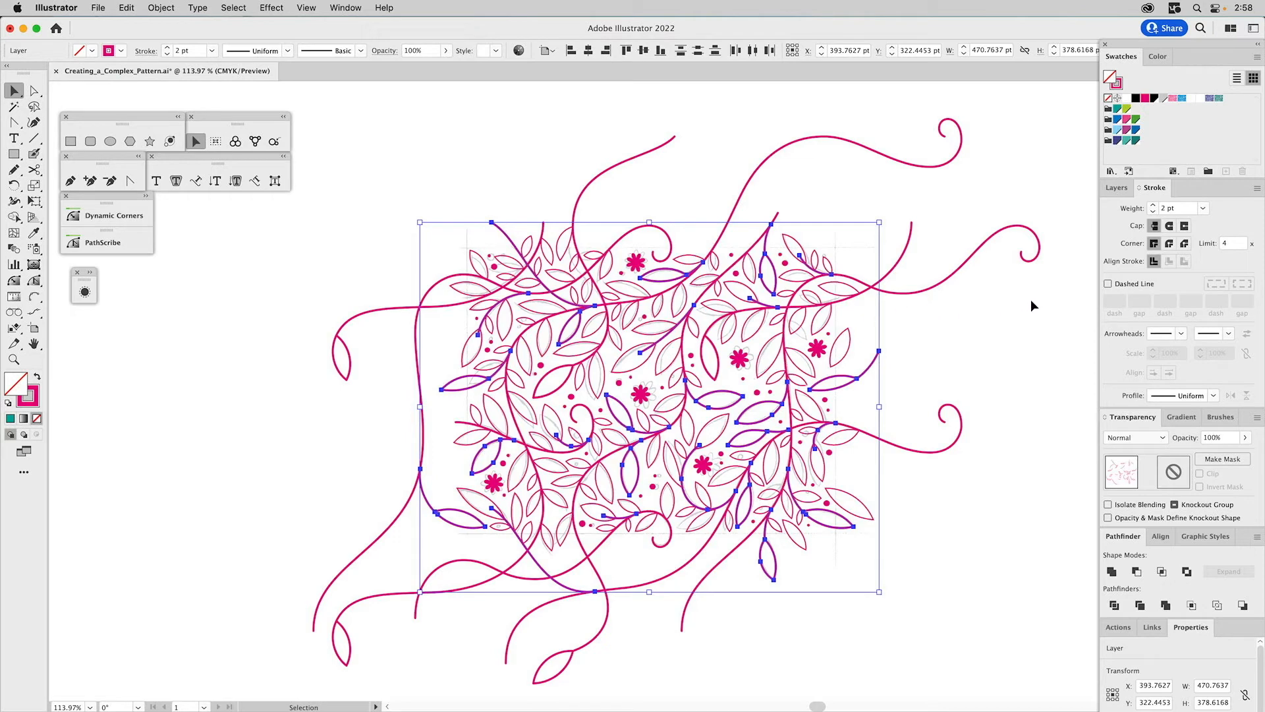
Set the stroke weight of all artwork on the Leaves layer to 2 pt and fill the leaves with their magenta stroke color
left_click(1117, 188)
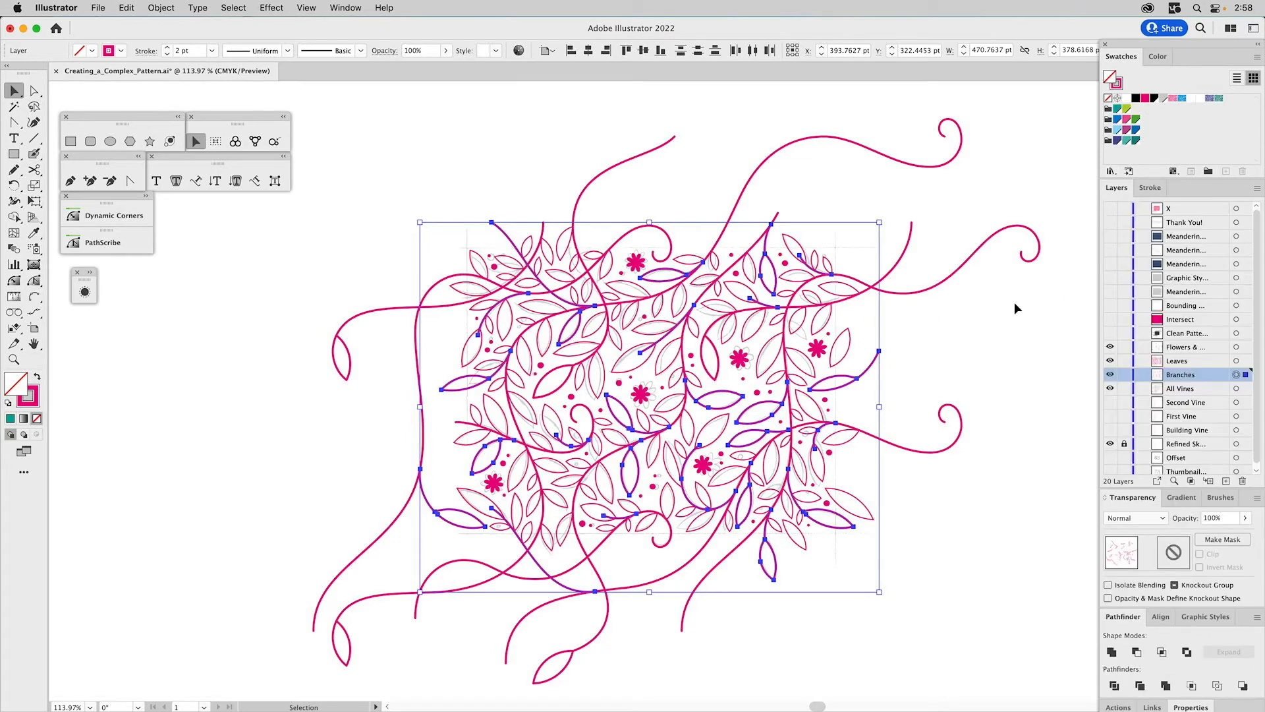
left_click(1237, 361)
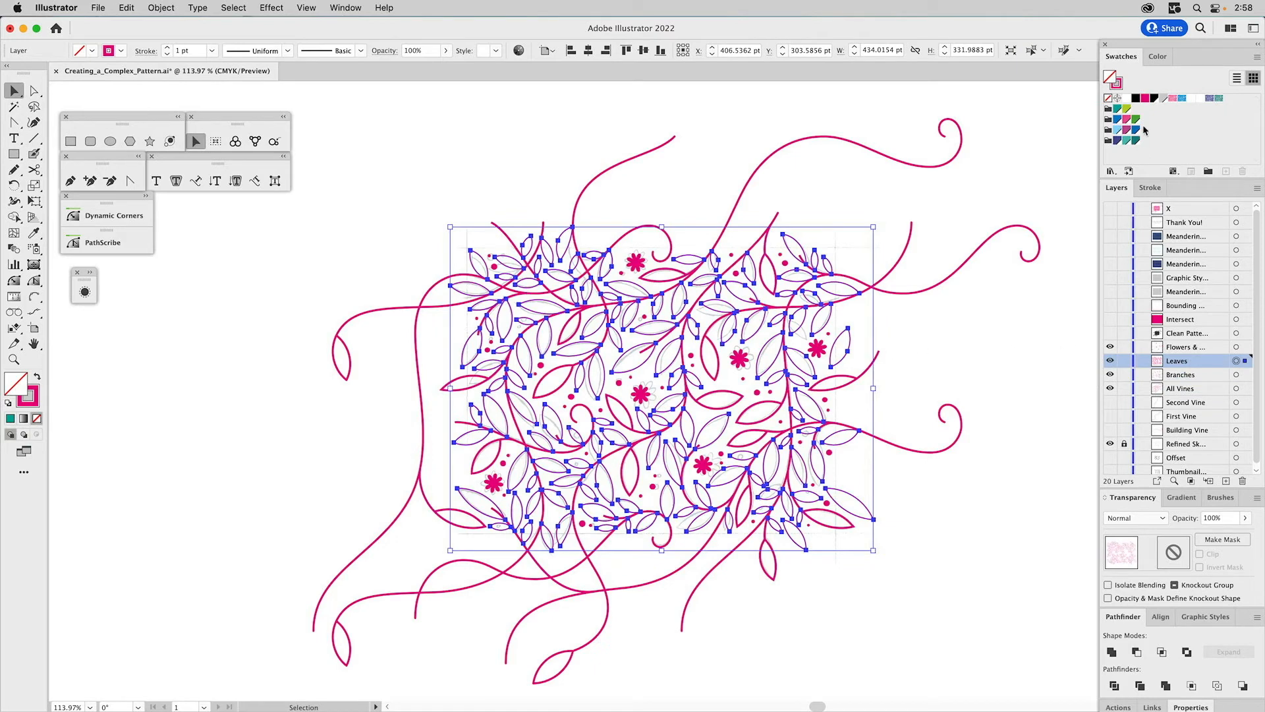
left_click(1150, 188)
left_click(1153, 206)
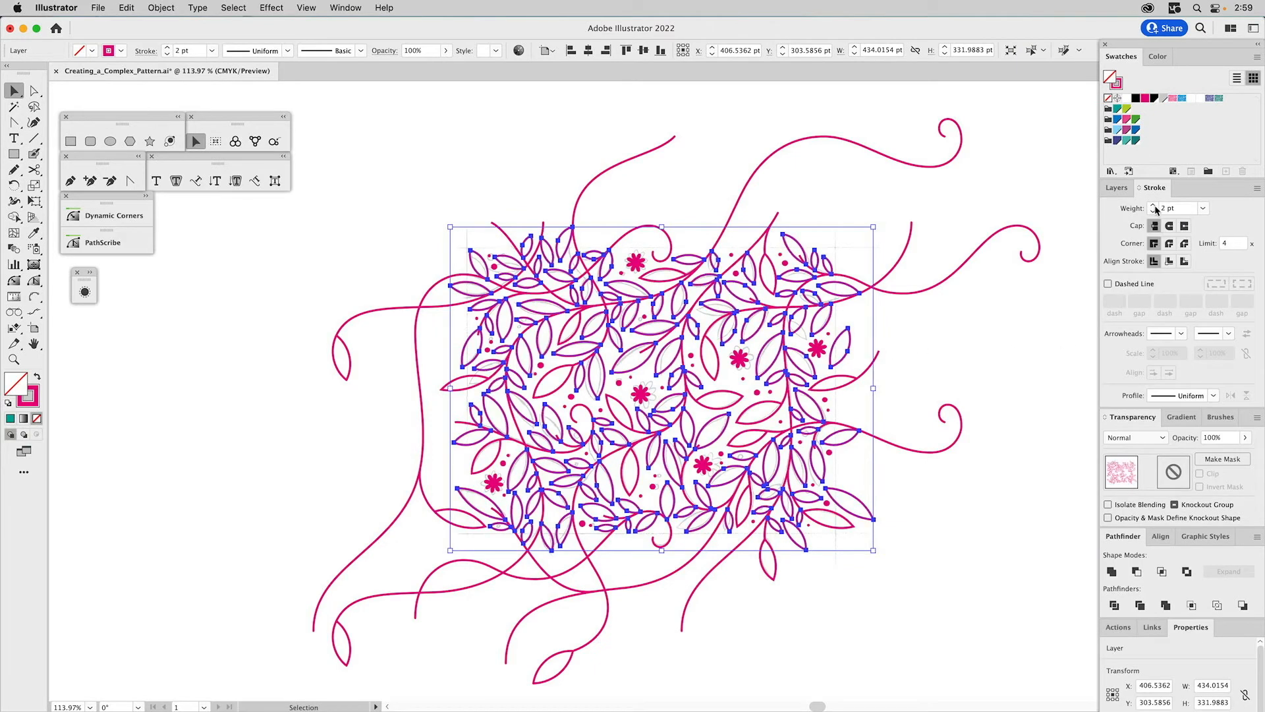
left_click_drag(1120, 85, 1110, 77)
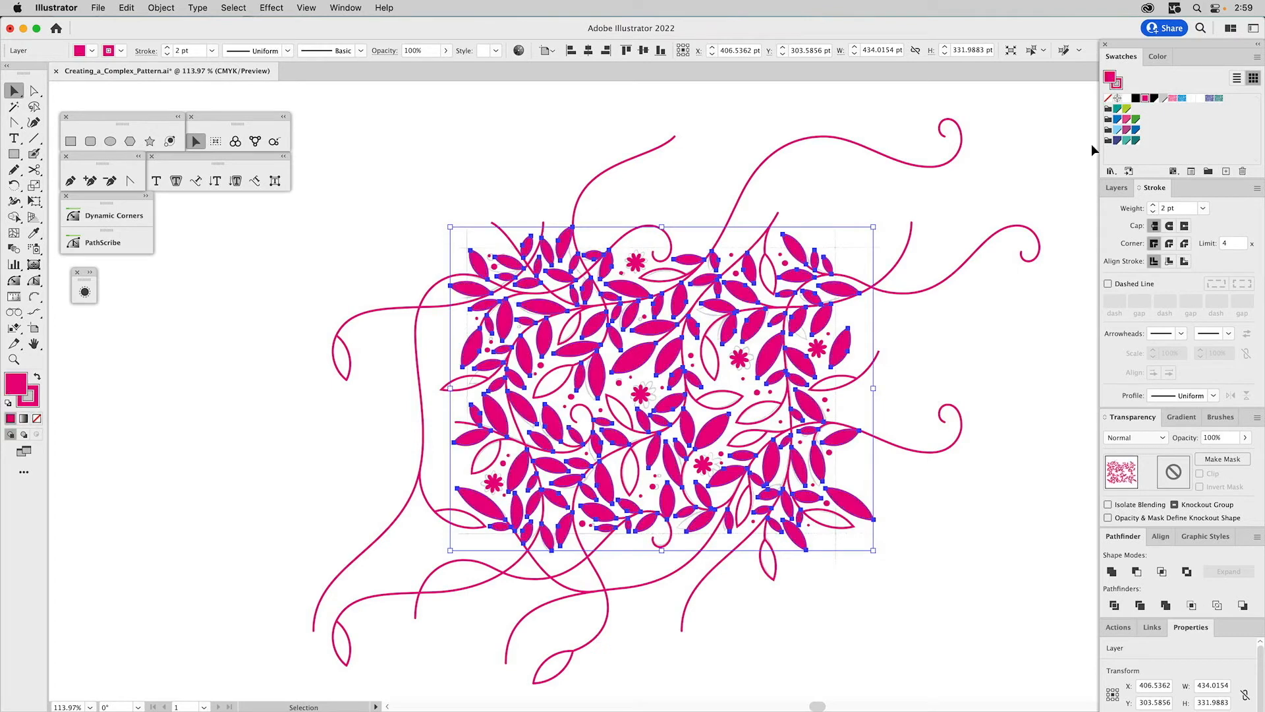
left_click(955, 330)
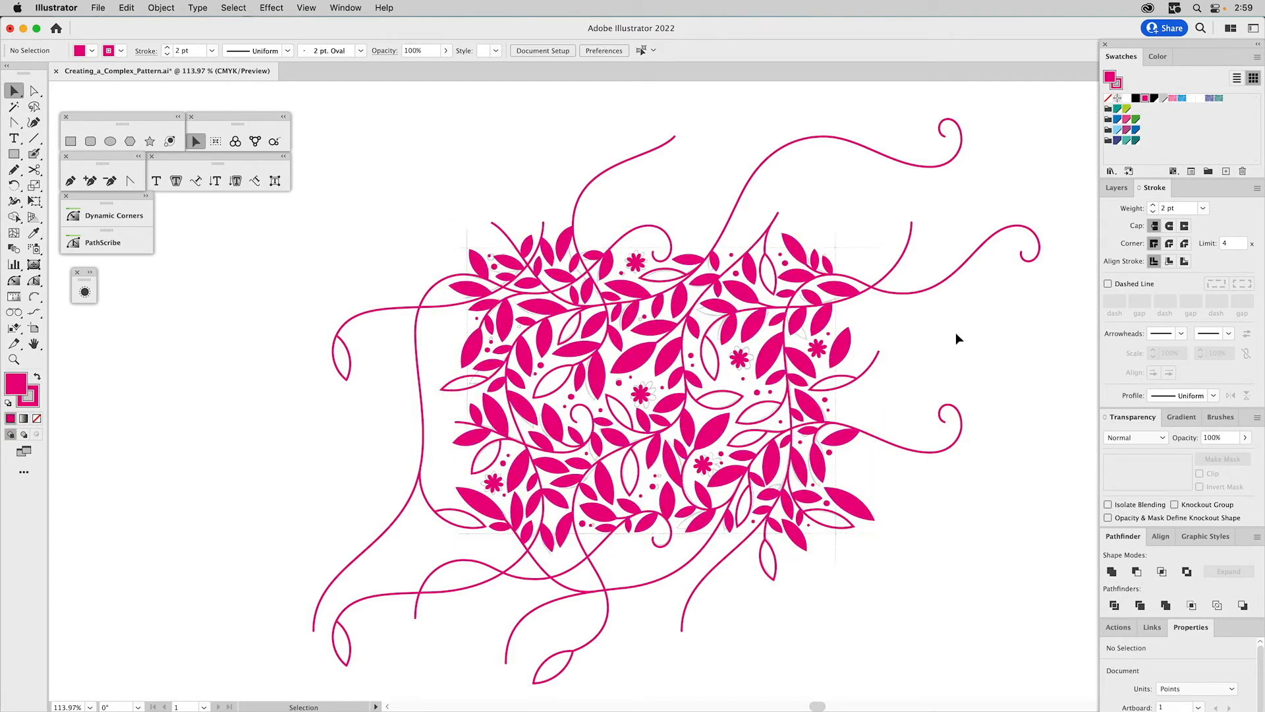
Select the open leaf branch beside the central vine and give its stroke a round join
left_click(1117, 187)
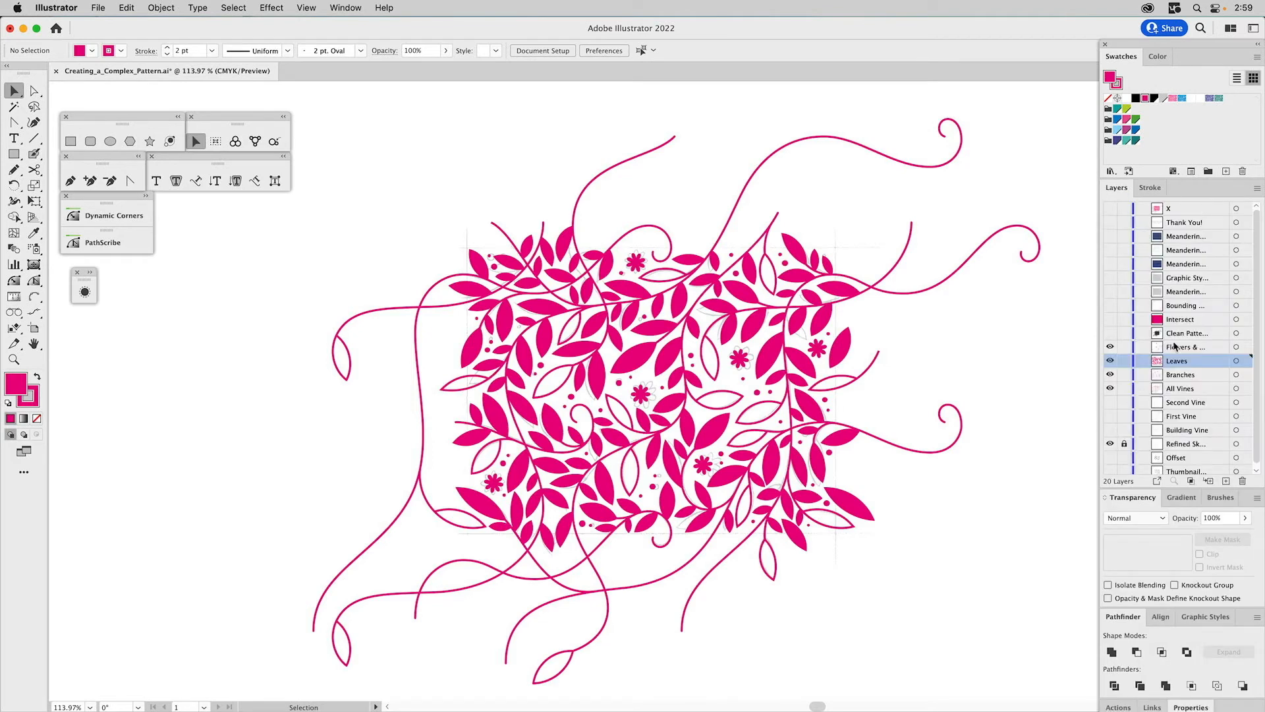
left_click(1109, 347)
left_click(1110, 348)
left_click(731, 395)
key("z")
left_click_drag(667, 360, 778, 443)
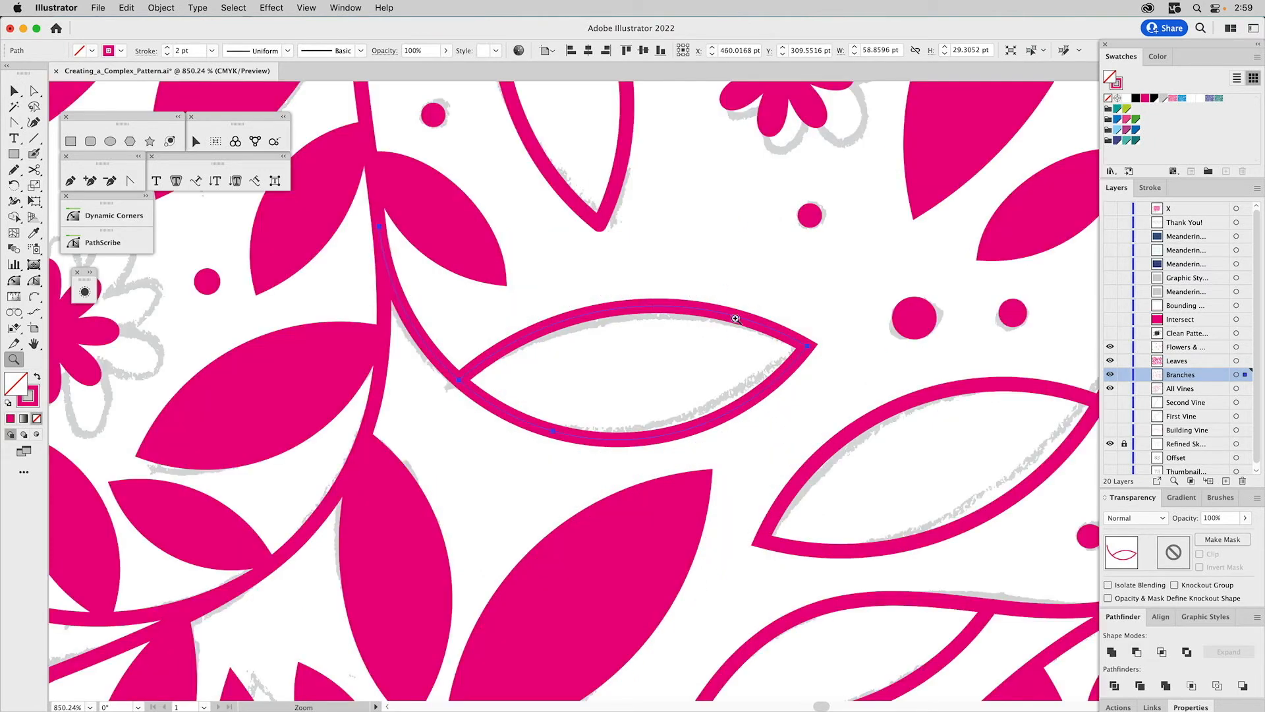
left_click(1150, 188)
left_click(1170, 245)
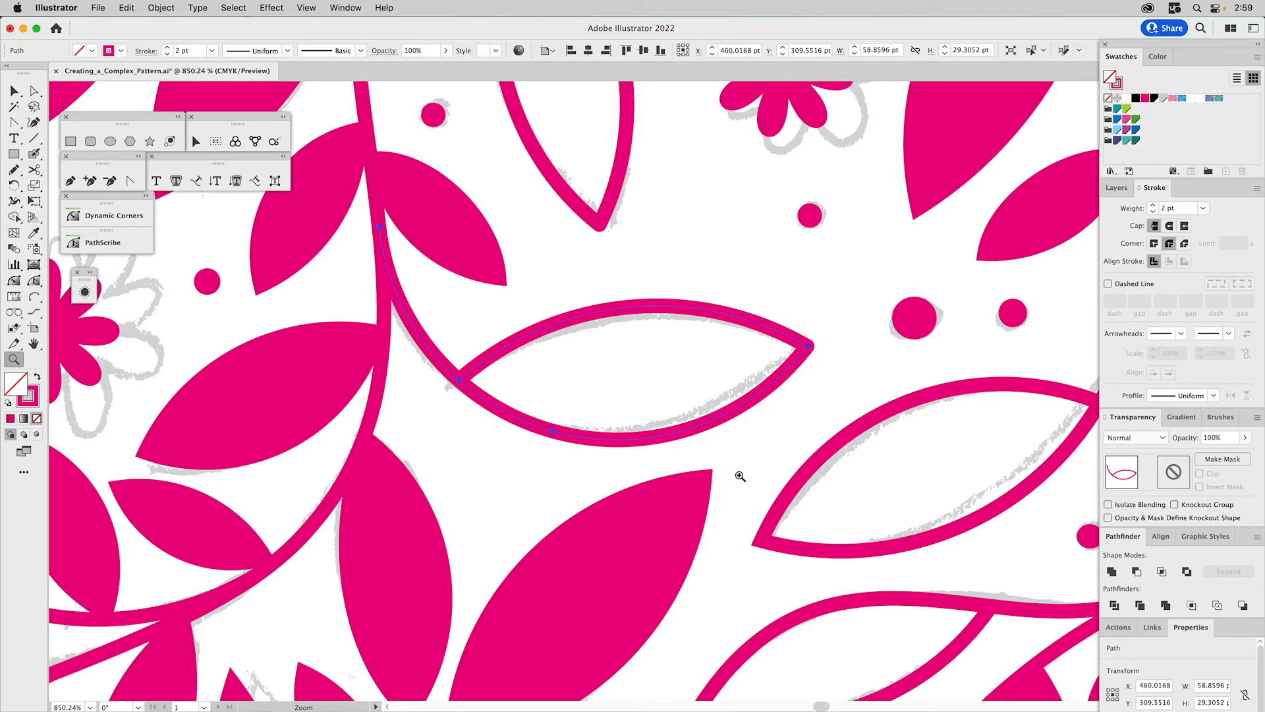
Select the group of filled leaves and give their strokes a round join
key("v")
left_click(409, 540)
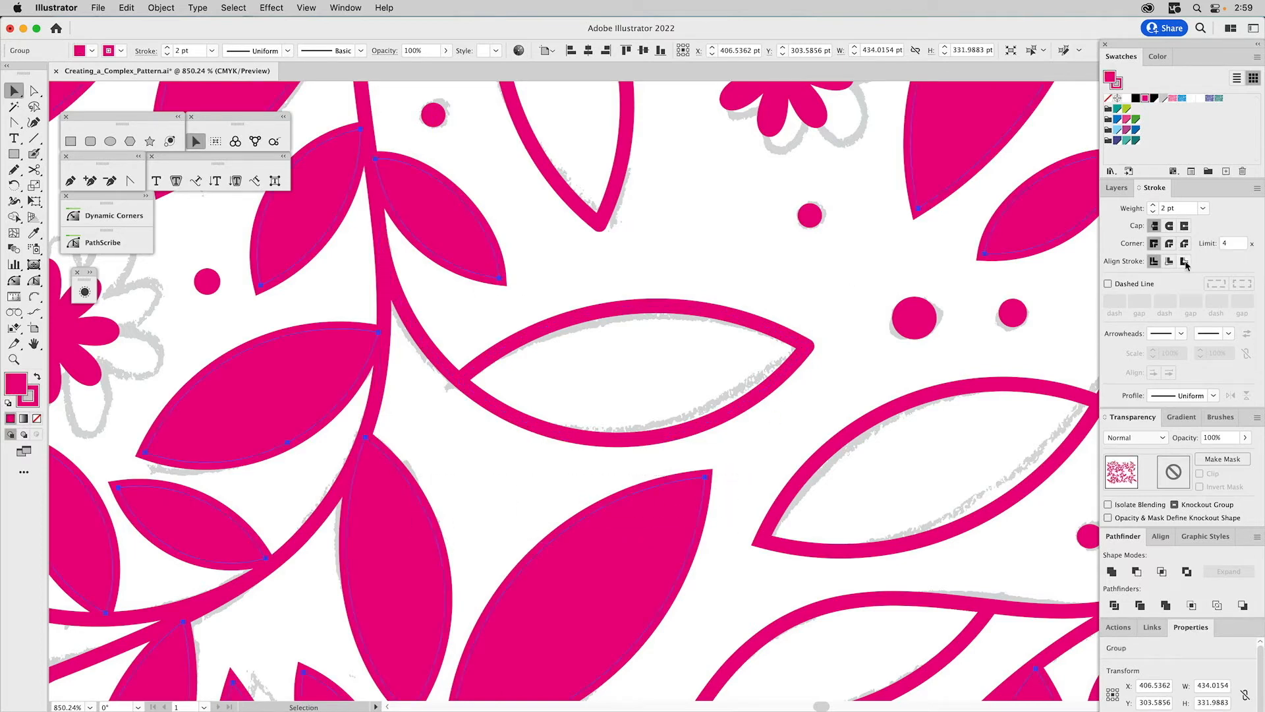
left_click(1168, 244)
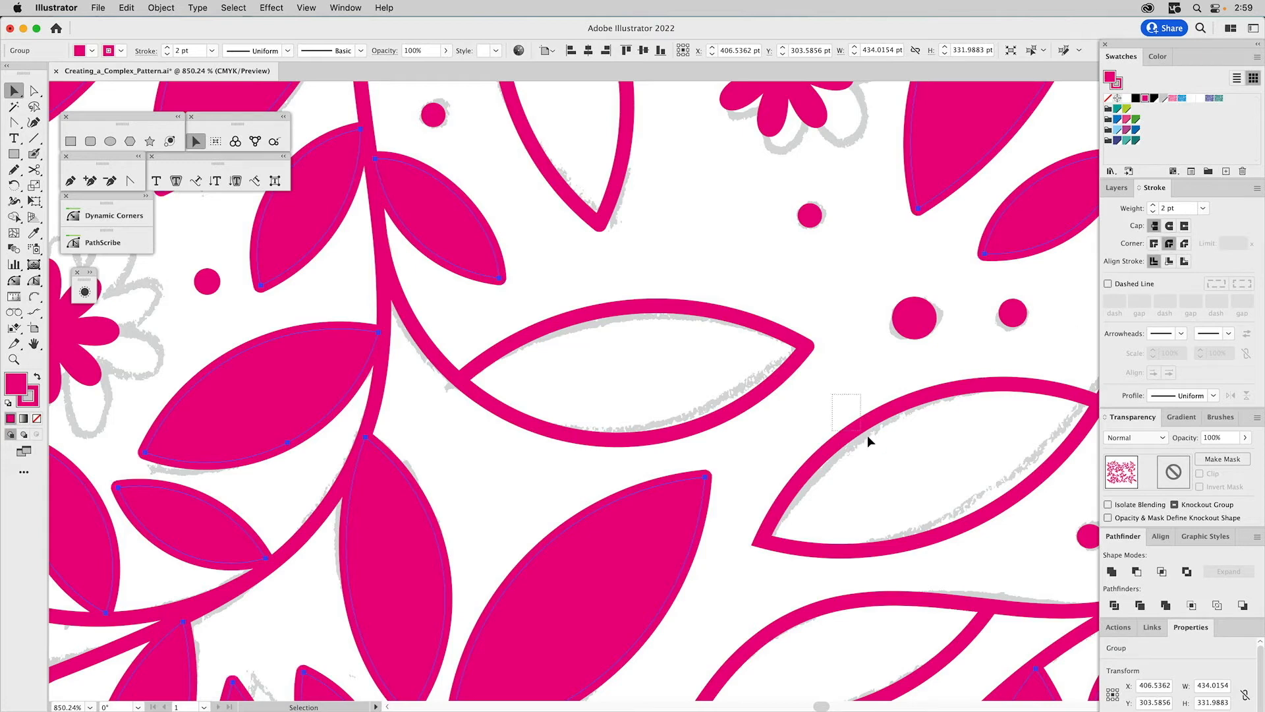
Select the open leaf outline near the lower edge of the filled leaves and give its stroke a round join
left_click(847, 426)
left_click(1169, 244)
left_click(831, 308)
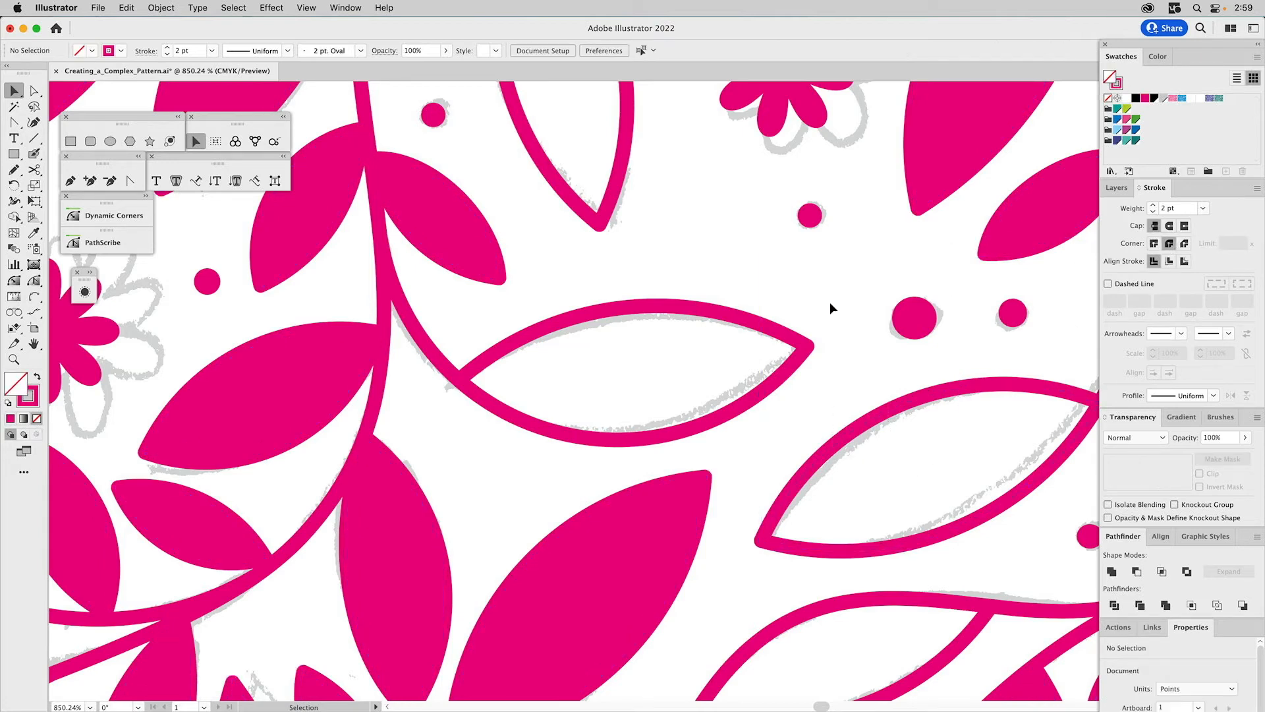
Expand the fill and stroke of the open leaf path beside the central vine into an outlined shape
left_click(718, 323)
left_click(152, 8)
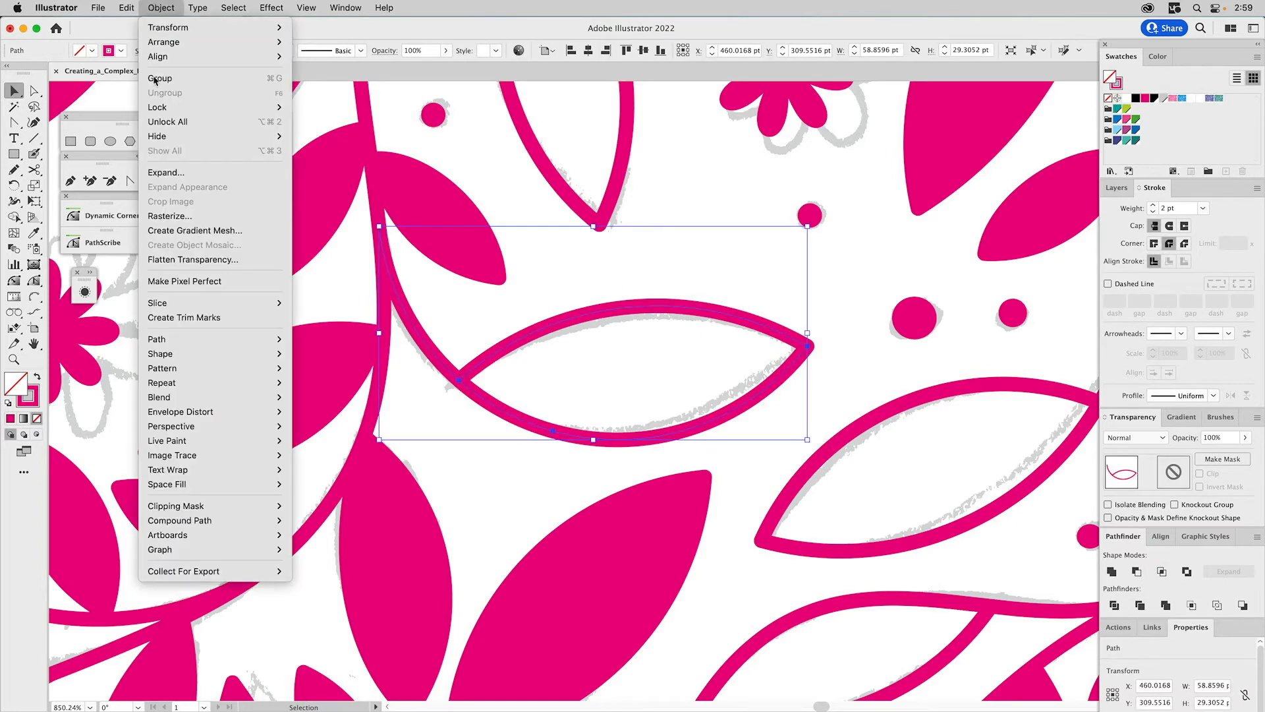
left_click(166, 172)
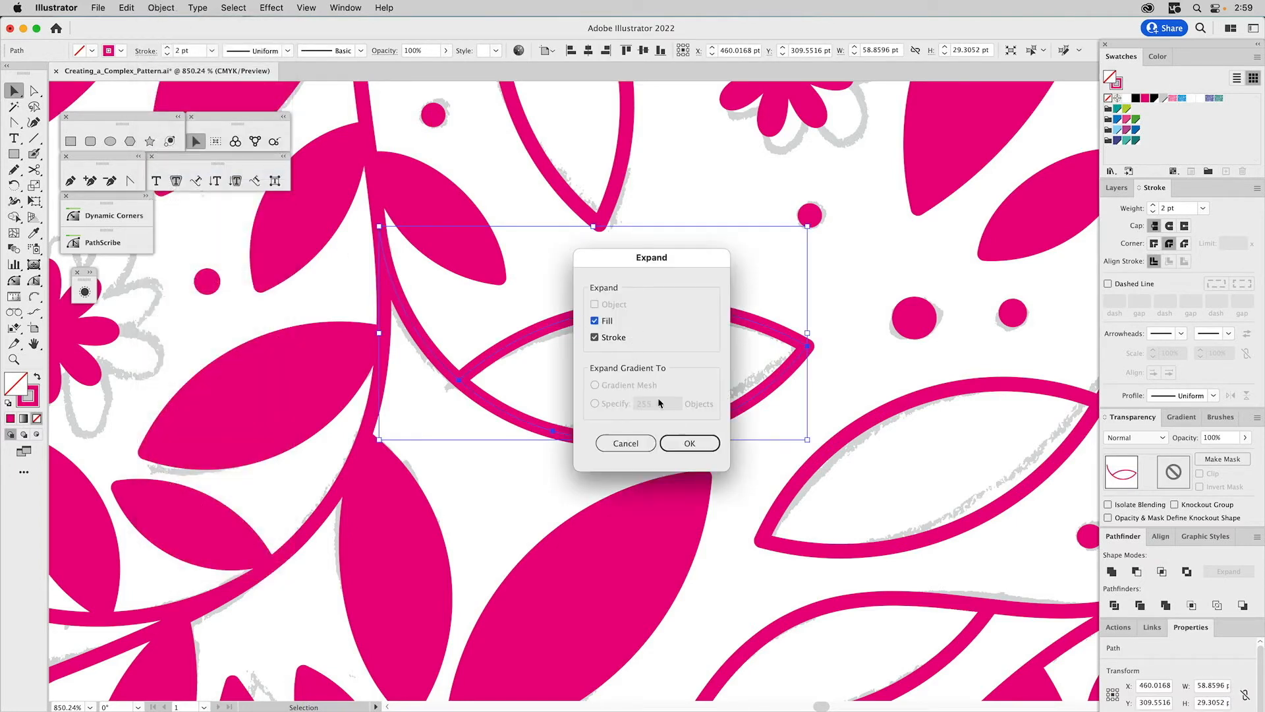
left_click(678, 443)
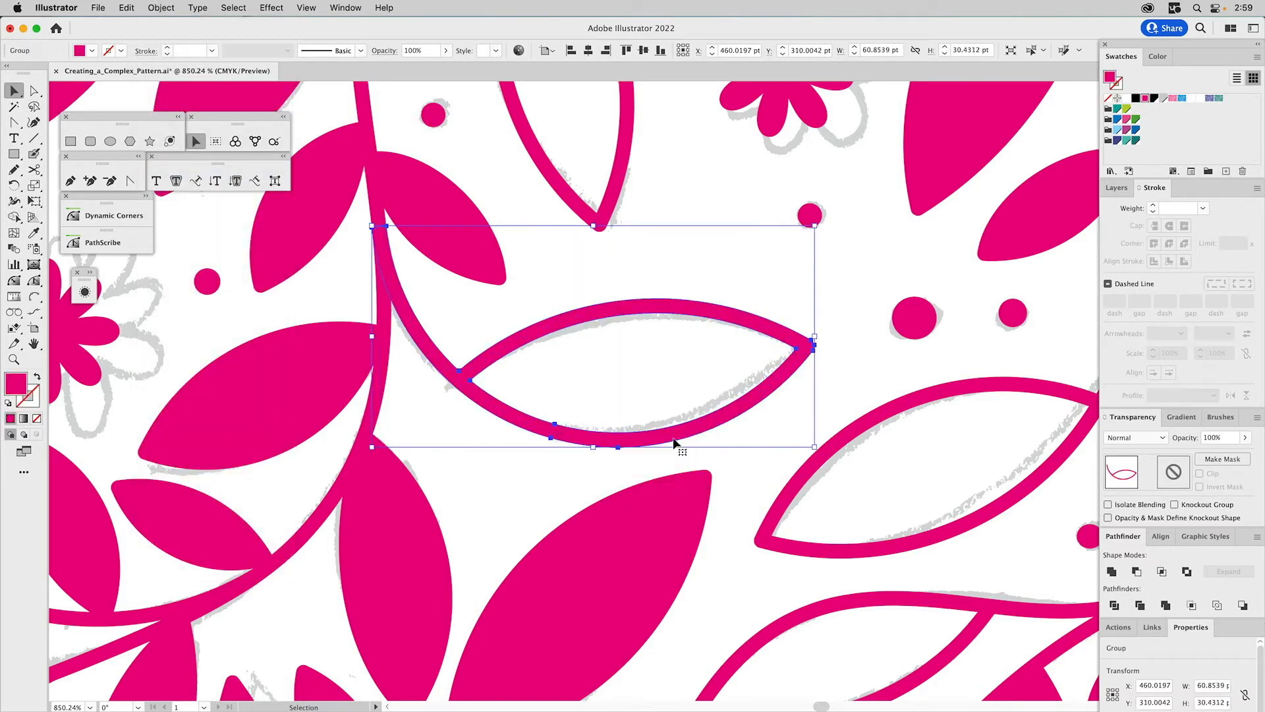
Delete the inner contour of the expanded leaf beside the central vine so the leaf becomes solid
left_click(608, 343)
key("a")
left_click(607, 323)
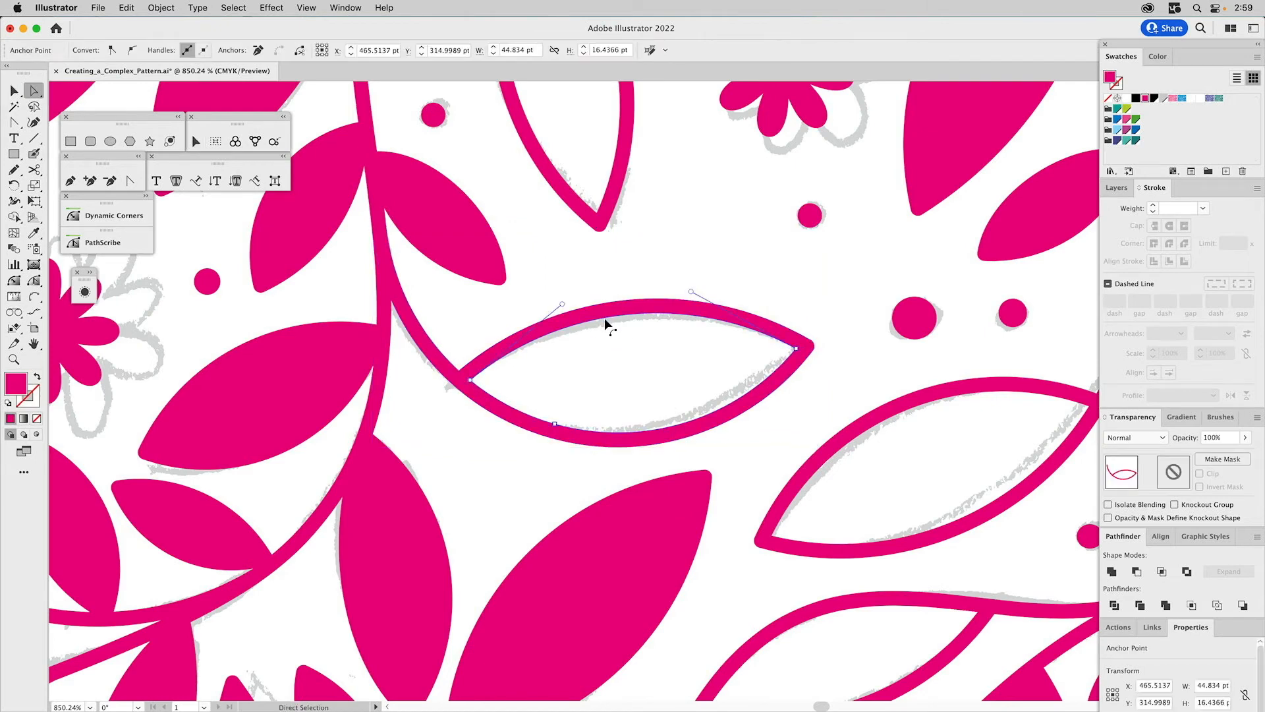
key("Delete")
key("Delete")
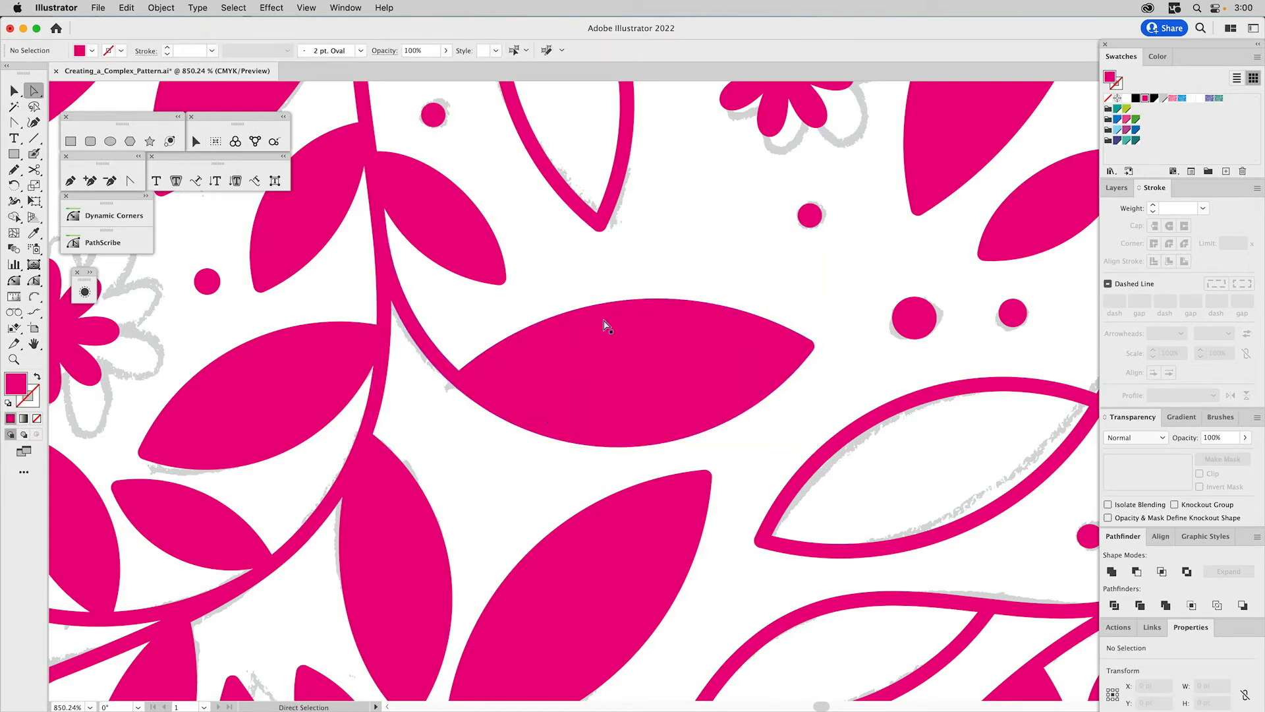
Show the Bounding and Clean Pattern layers and hide the Flowers, Leaves, Branches and All Vines layers
key("super+0")
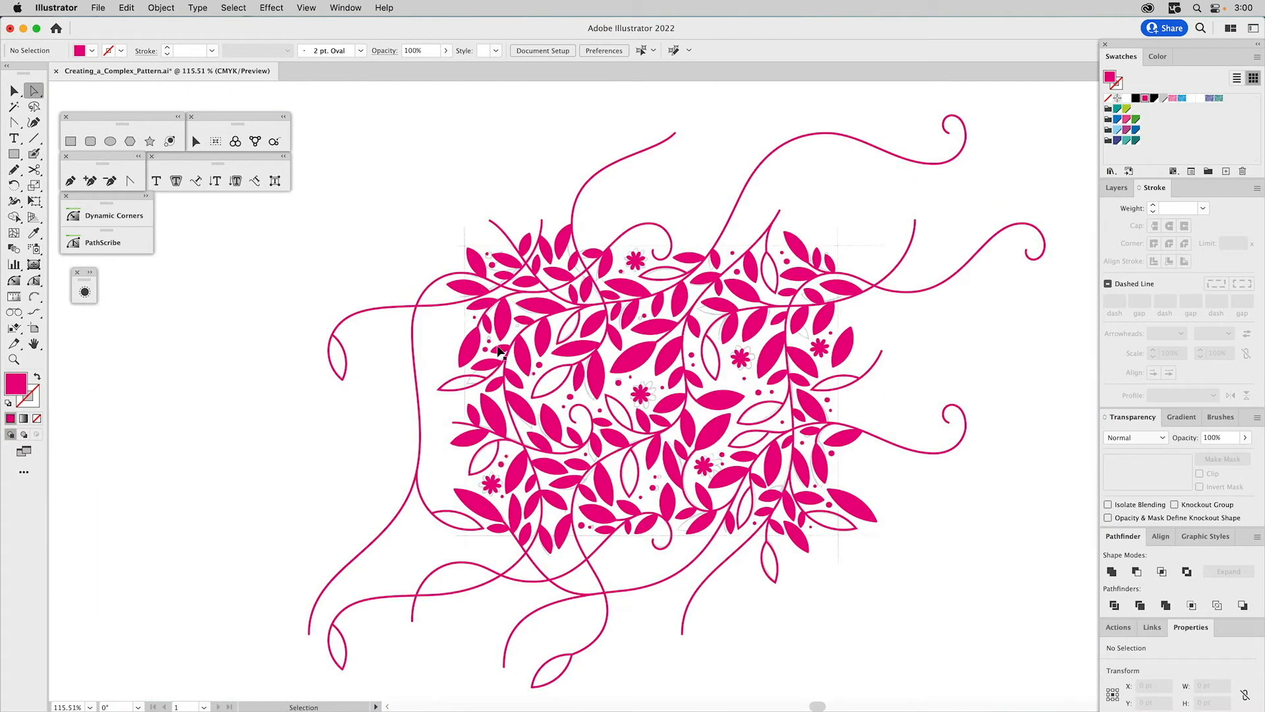
key("v")
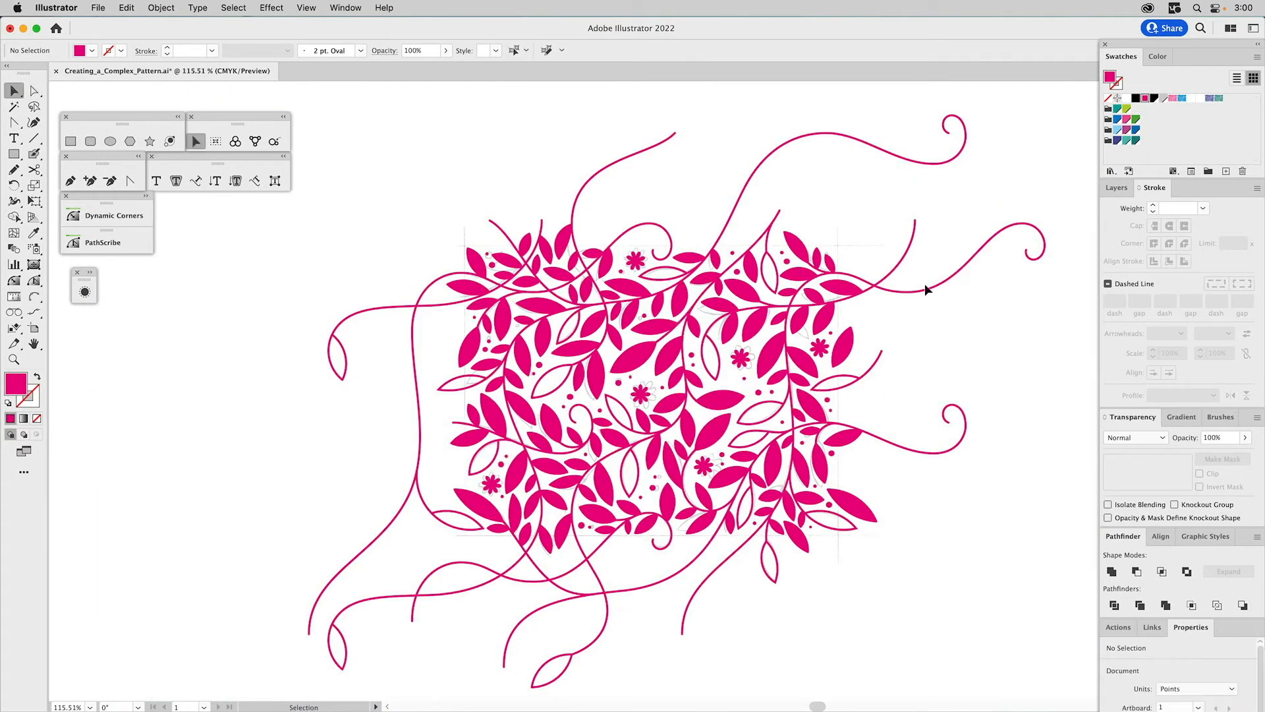
left_click(1116, 193)
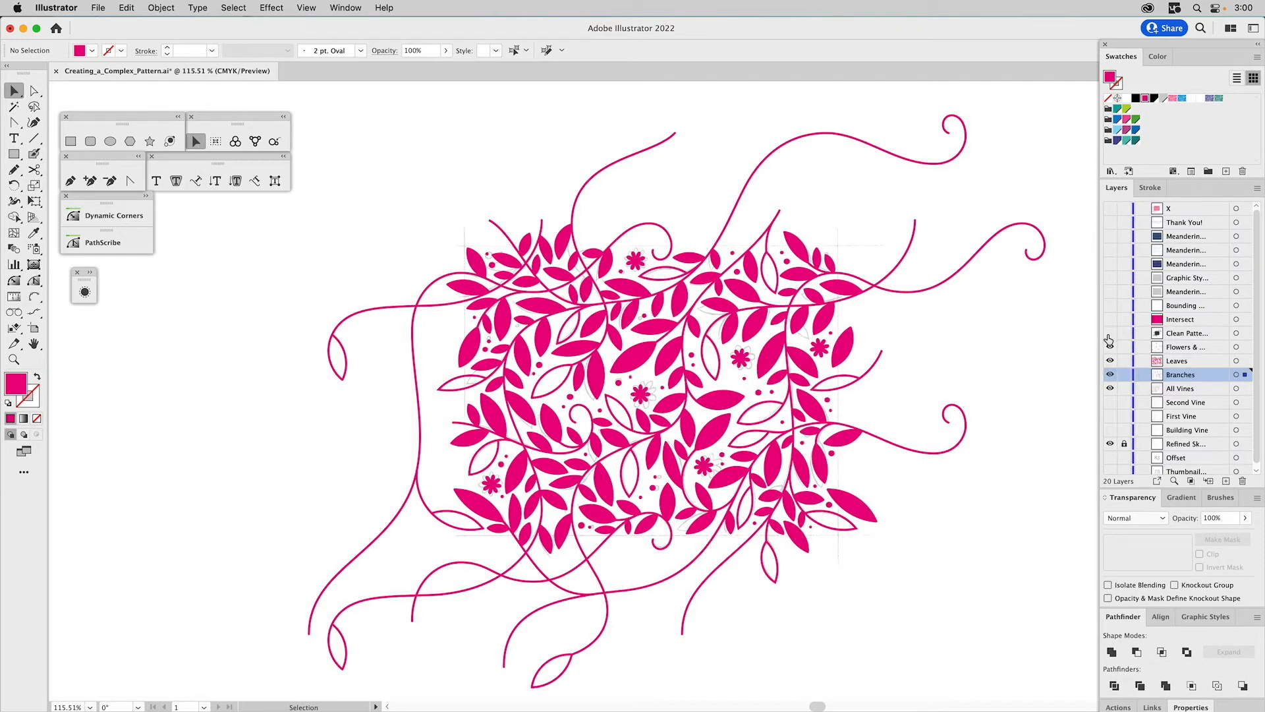
left_click(1111, 305)
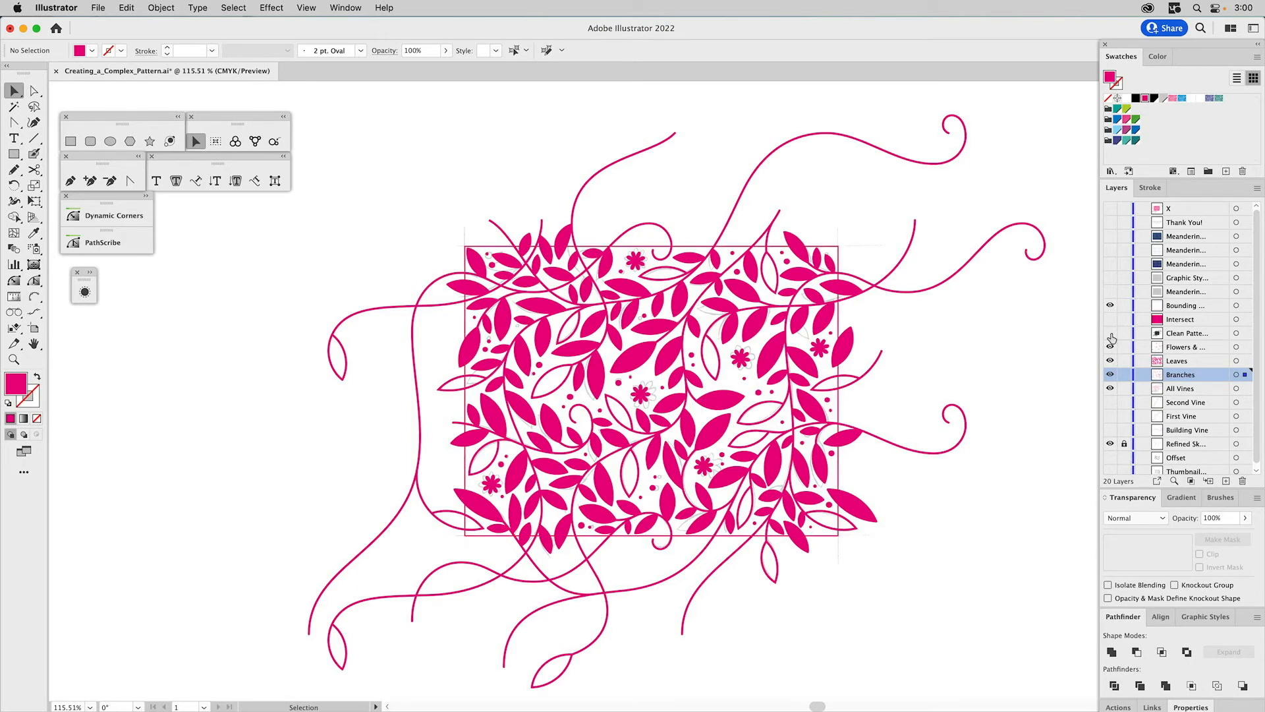
left_click(1111, 335)
left_click_drag(1111, 350, 1112, 391)
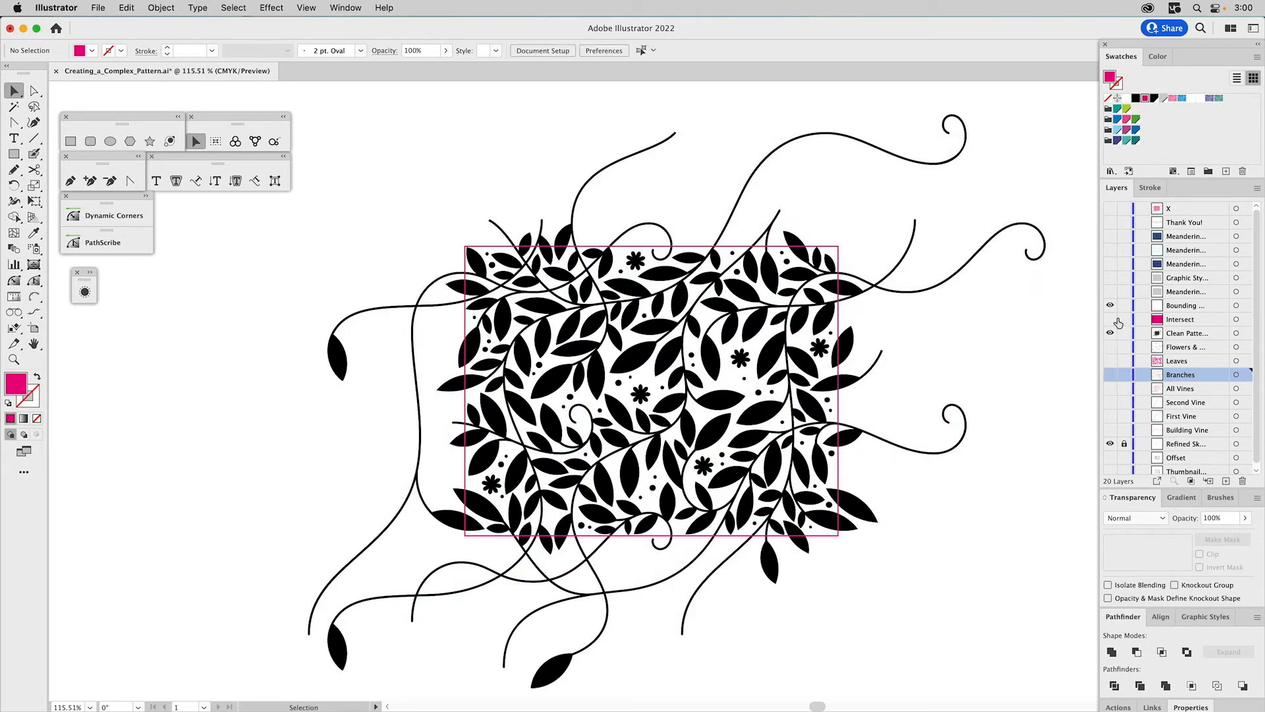
Select the black clean pattern artwork and examine its type, stroke and fill in the Appearance settings
left_click(875, 287)
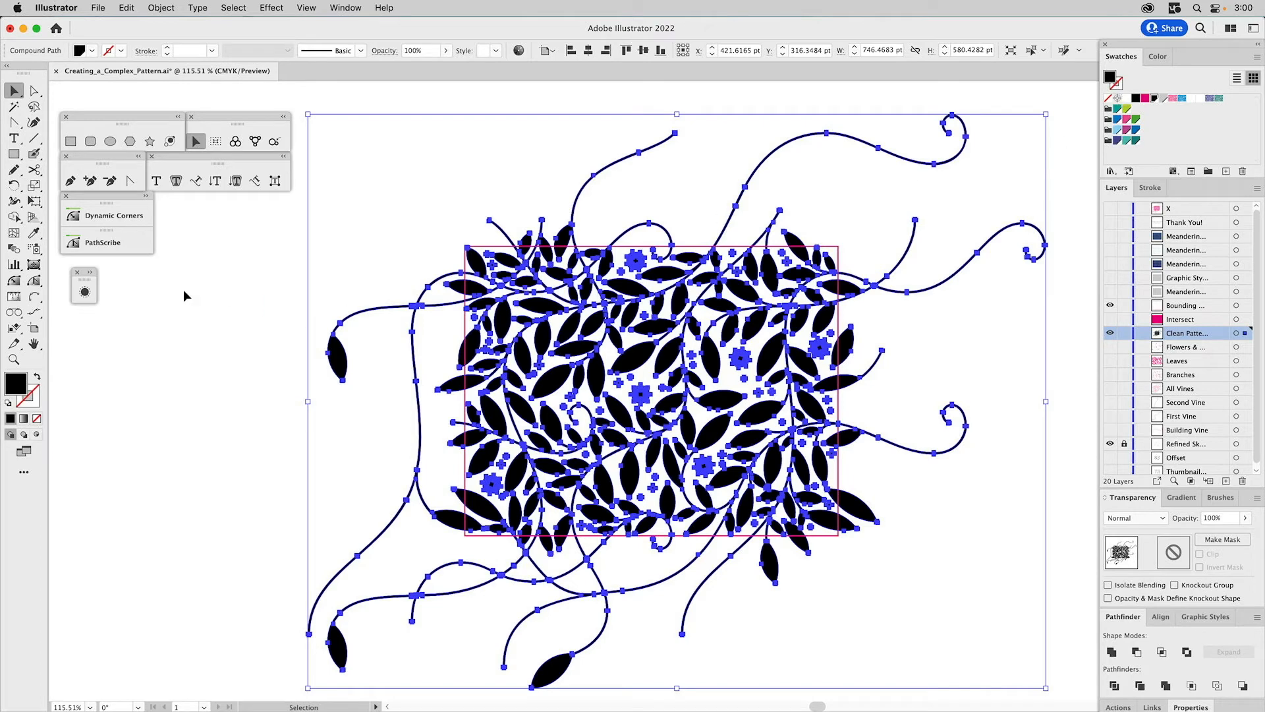
left_click(89, 273)
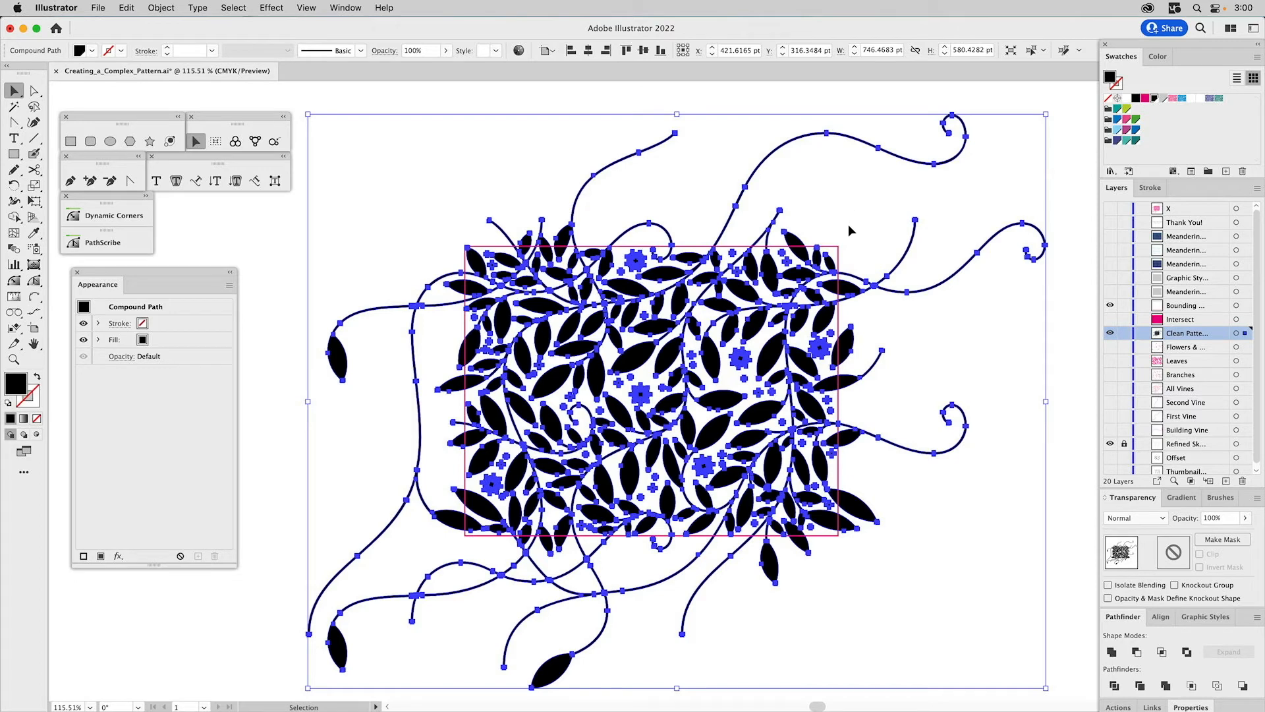
left_click(872, 211)
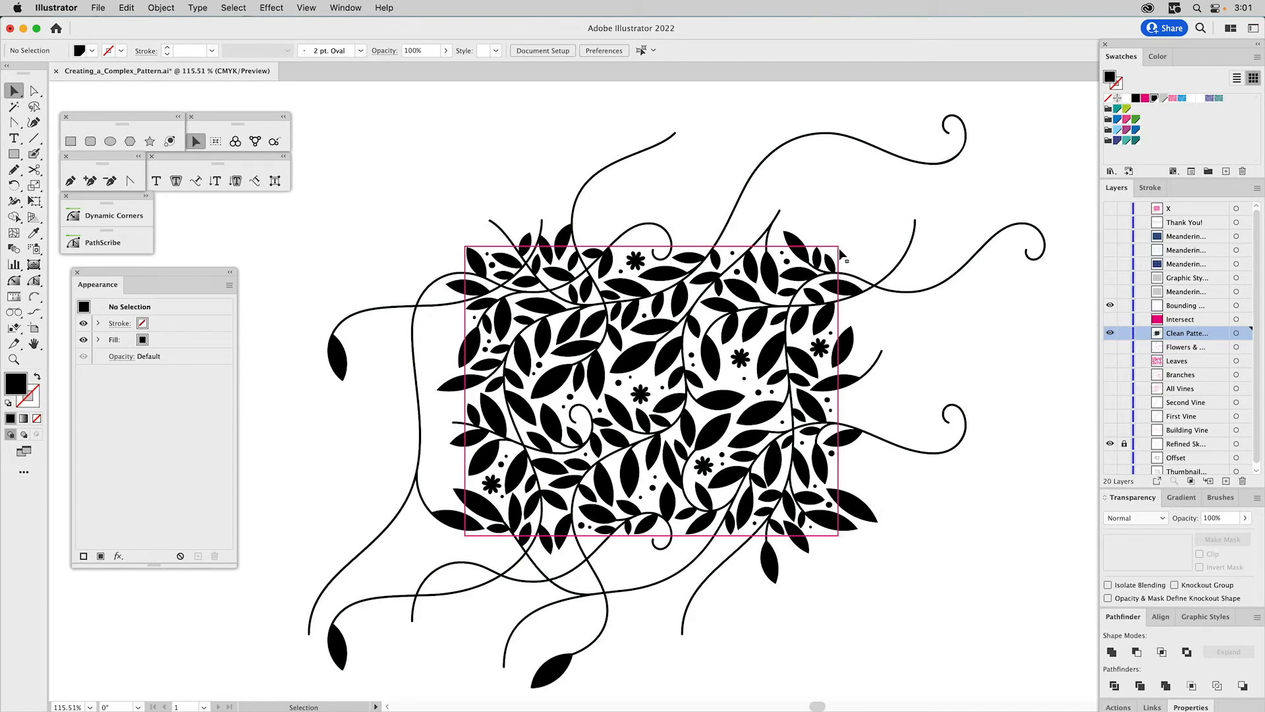
Hide the Bounding layer, show the Intersect layer, and crop the black pattern to the magenta rectangle with the Intersect shape mode
left_click(1110, 307)
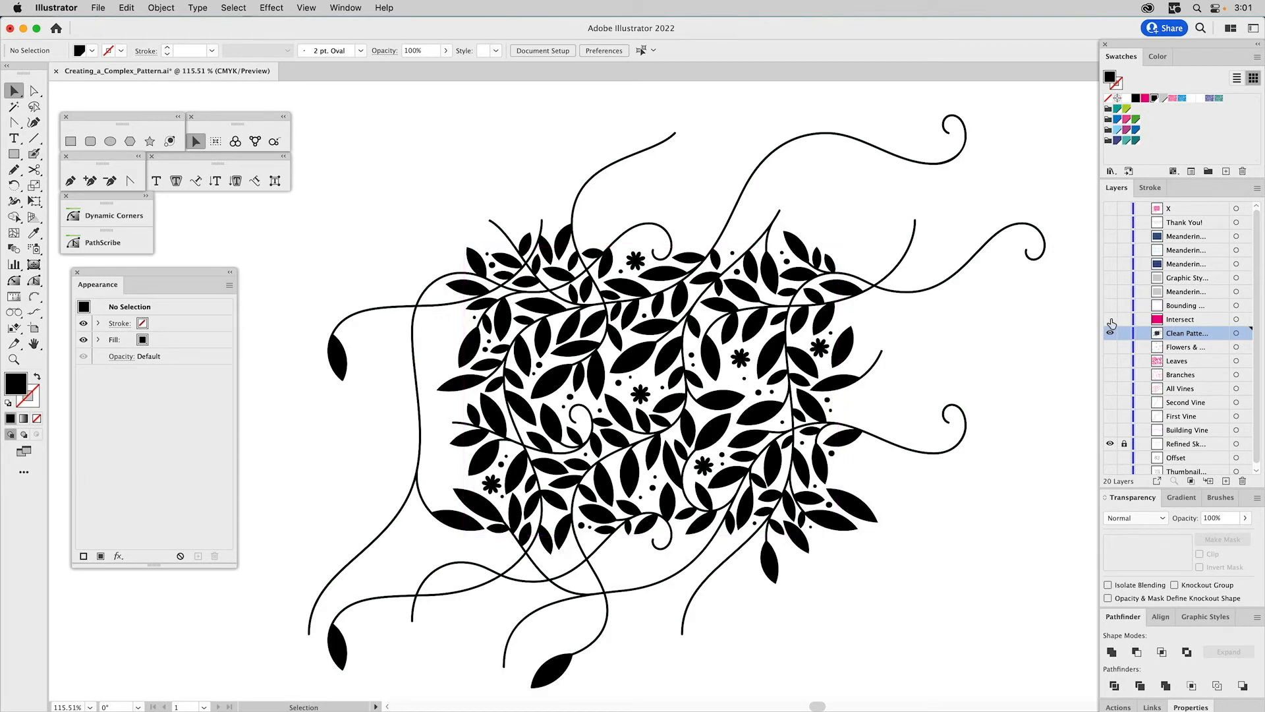
left_click(1110, 319)
left_click(818, 267)
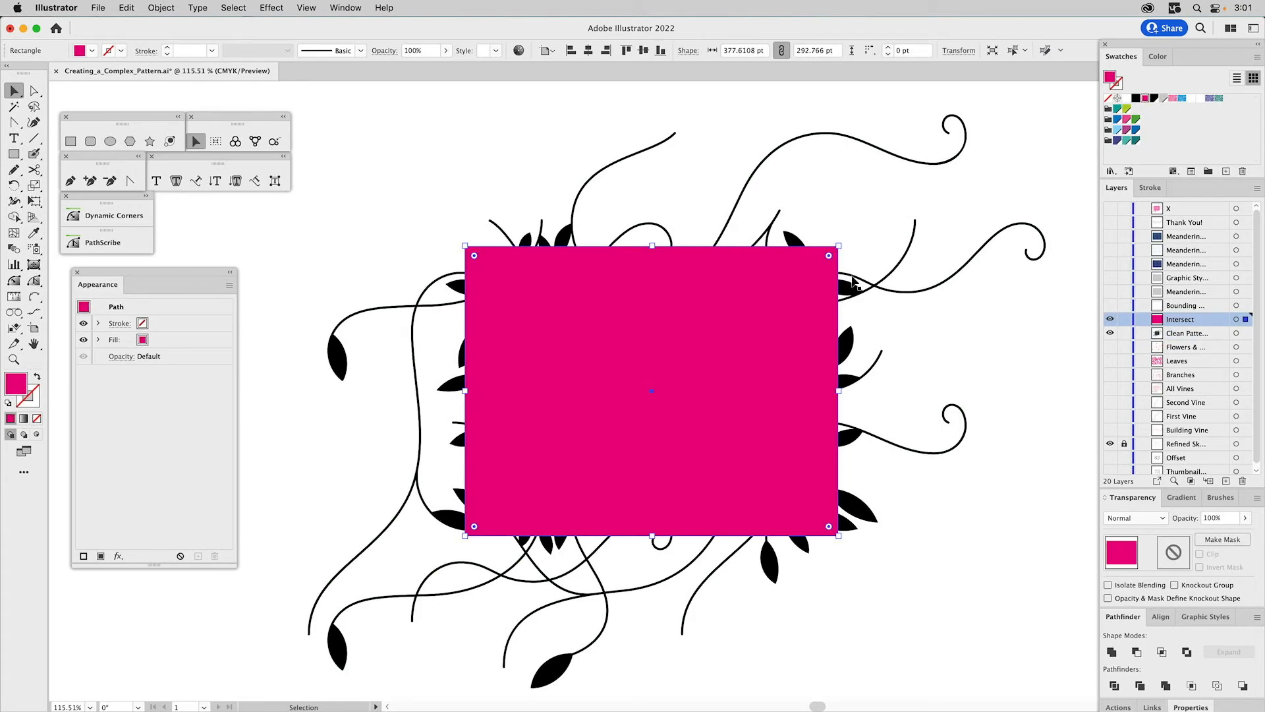
left_click(853, 279, "shift")
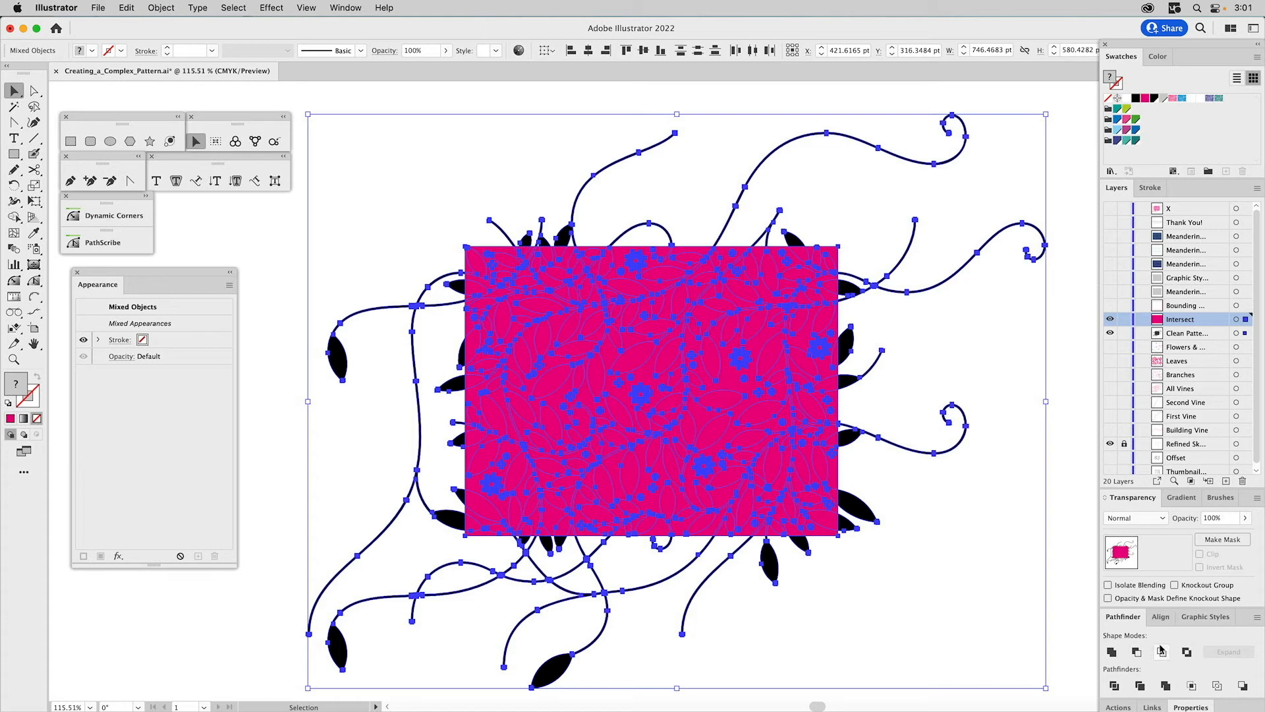
left_click(1162, 653)
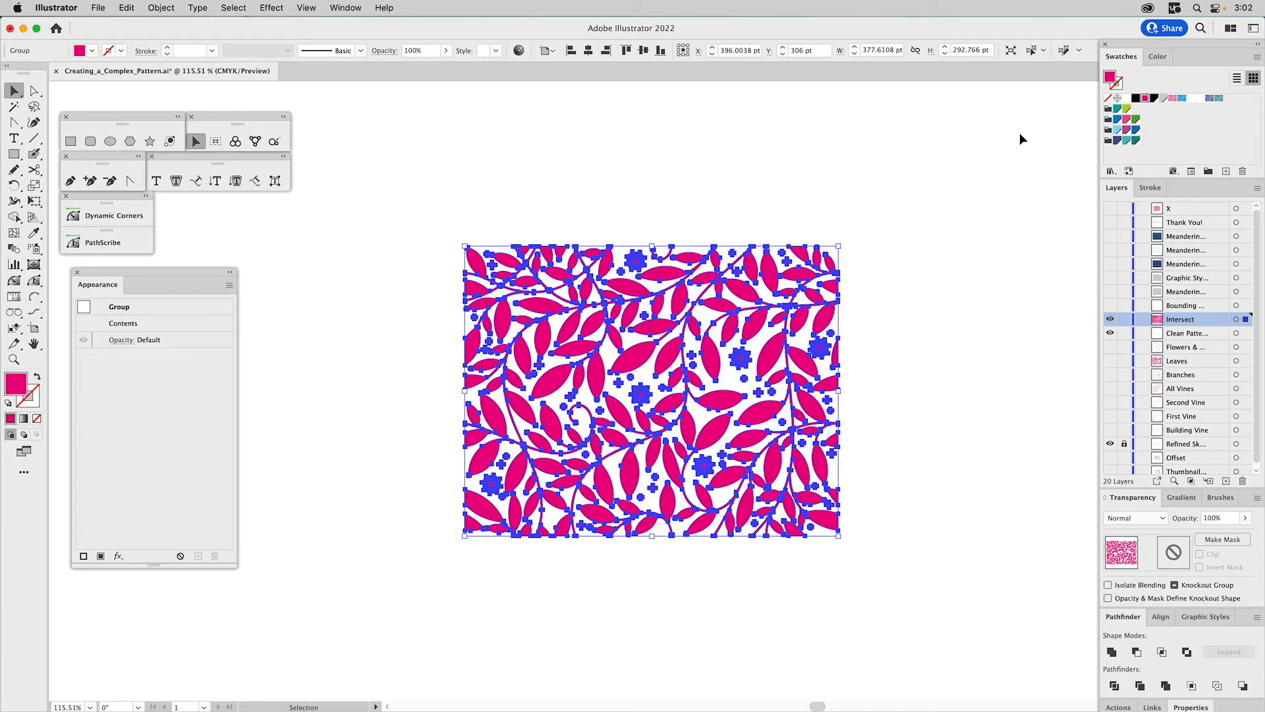
Fill the cropped vine artwork with teal and save it as a new pattern swatch
left_click(1118, 111)
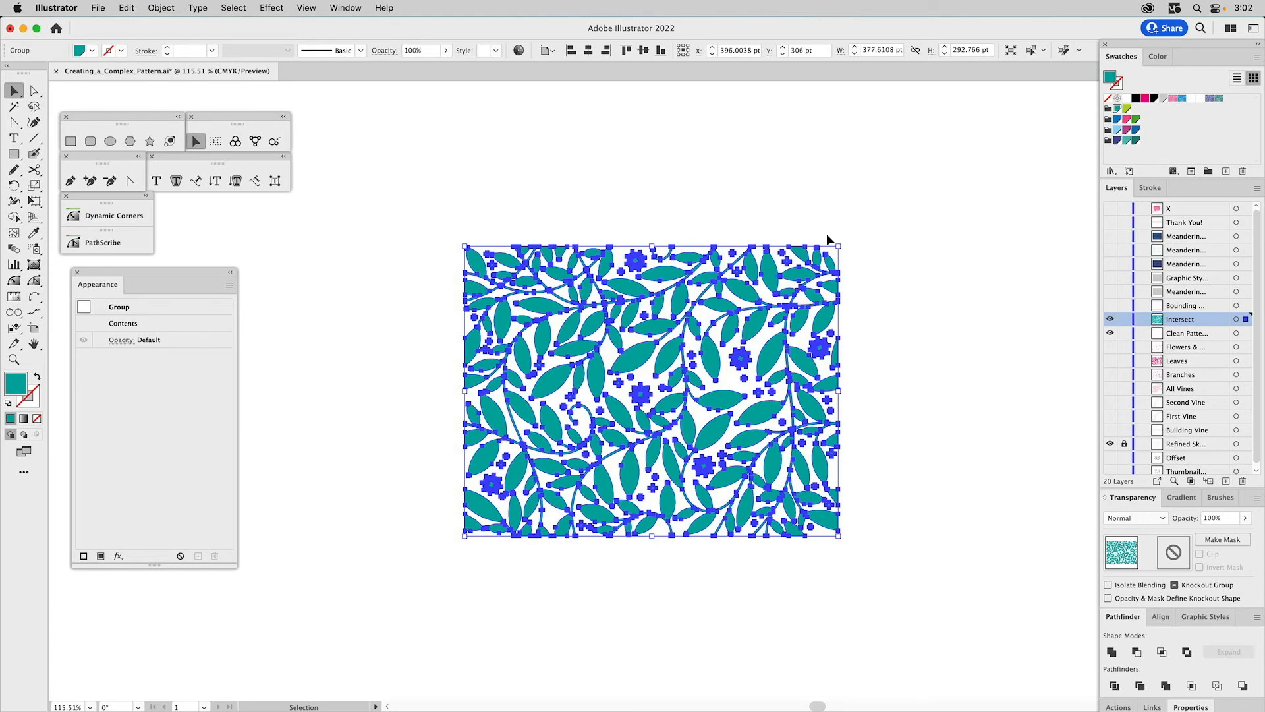
left_click_drag(810, 252, 824, 251)
left_click_drag(1192, 144, 1194, 146)
left_click(927, 196)
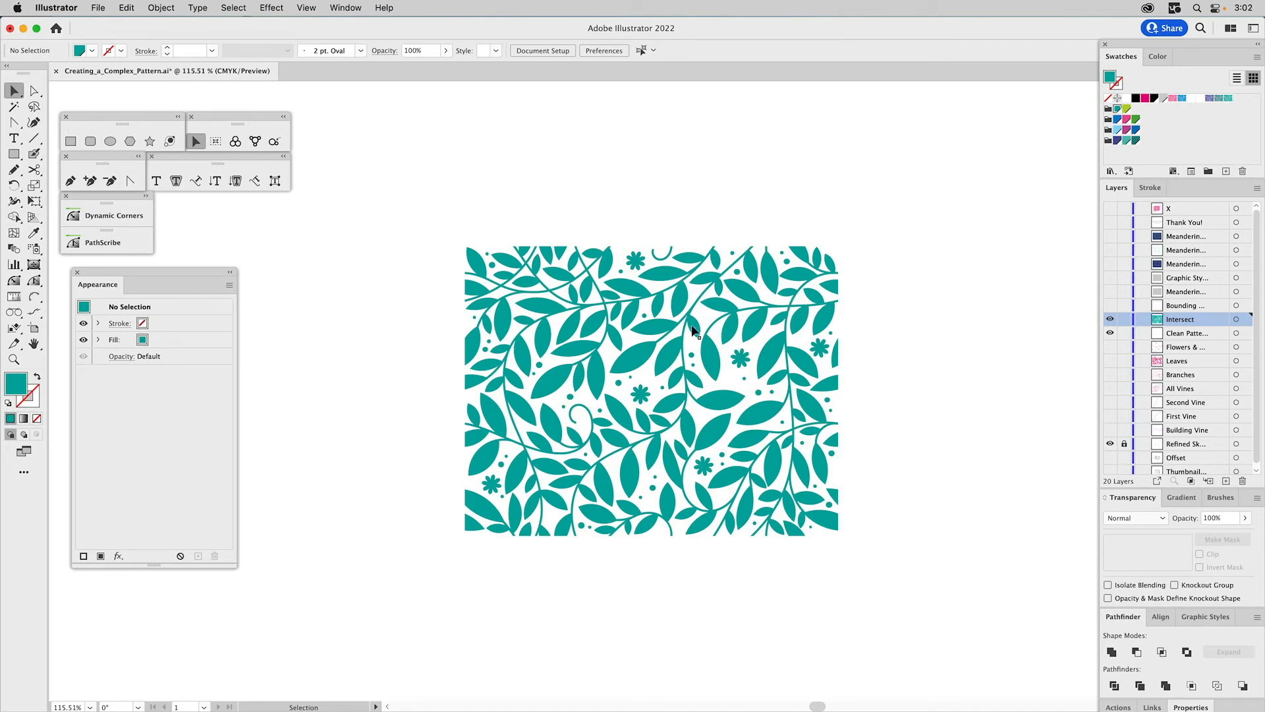
Open the teal pattern swatch for editing and name it "Meandering Spring (Teal)"
double_click(1230, 103)
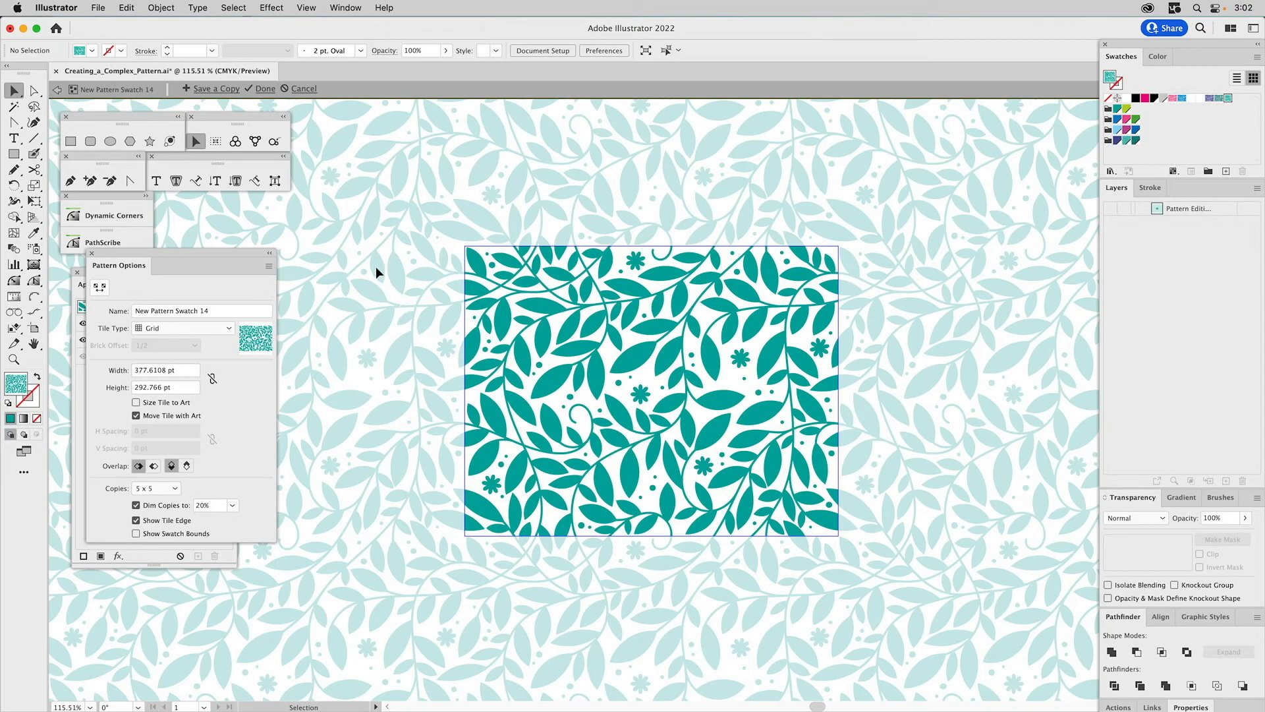
left_click(196, 311)
left_click_drag(216, 311, 97, 314)
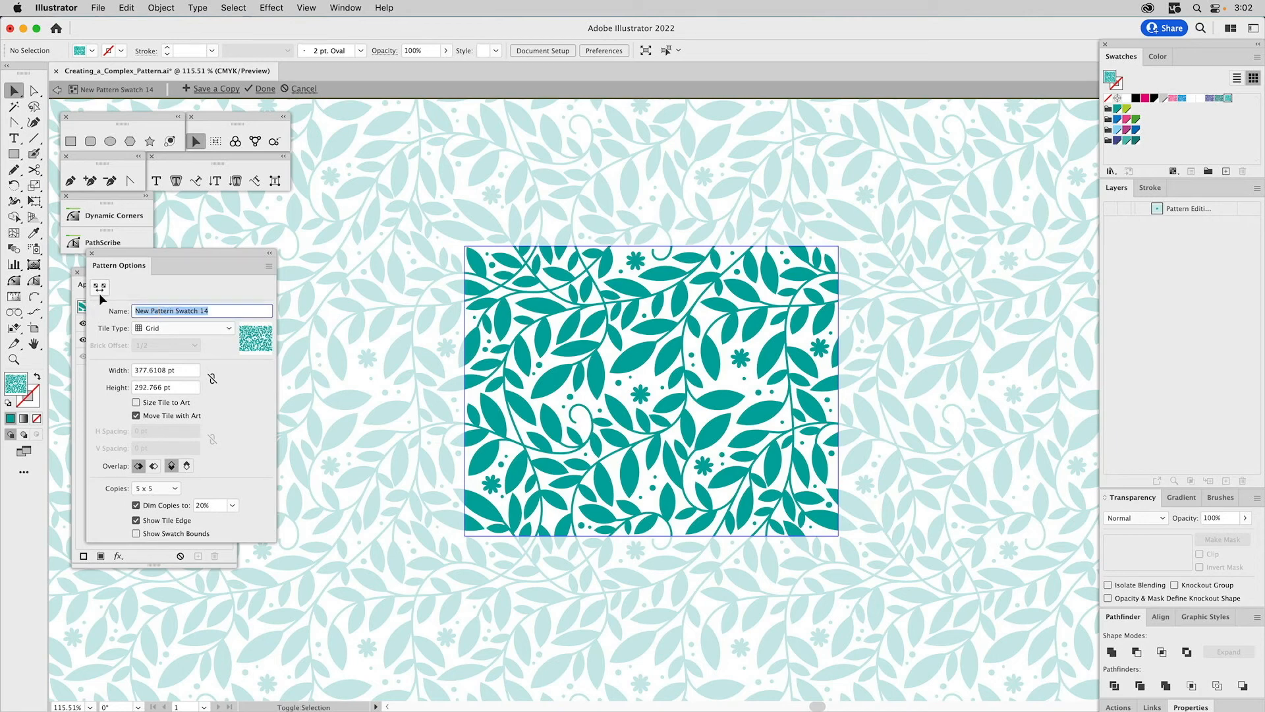
type("Meande")
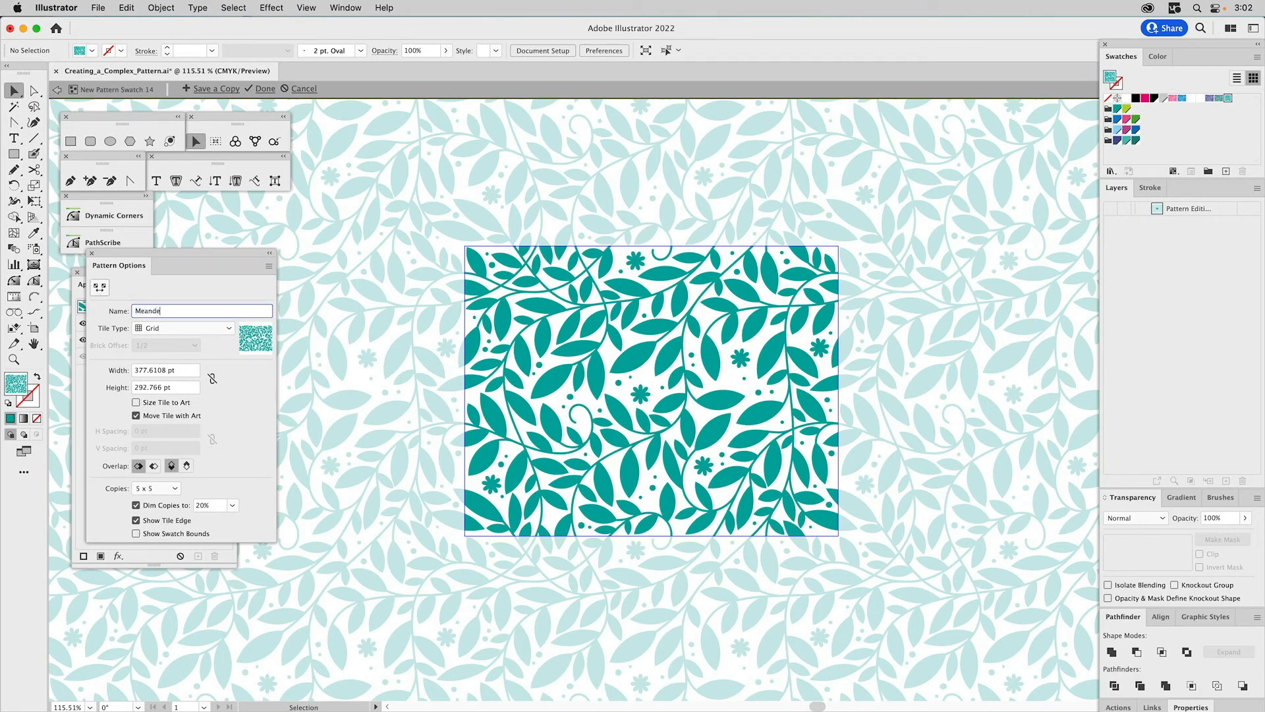
type("ring Sprint")
key("BackSpace")
type("g (Teal)")
Set the dimming of the pattern's repeat copies to 100% to preview the repeat at full strength
left_click(175, 489)
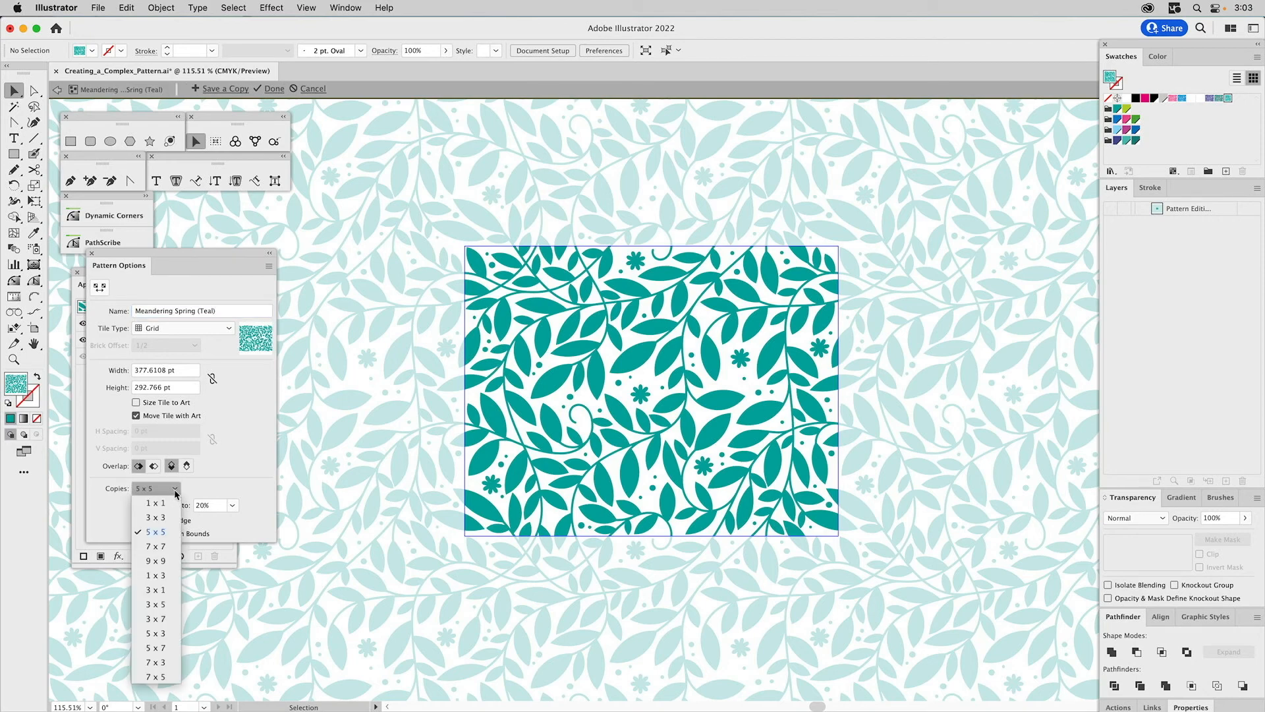
left_click(242, 458)
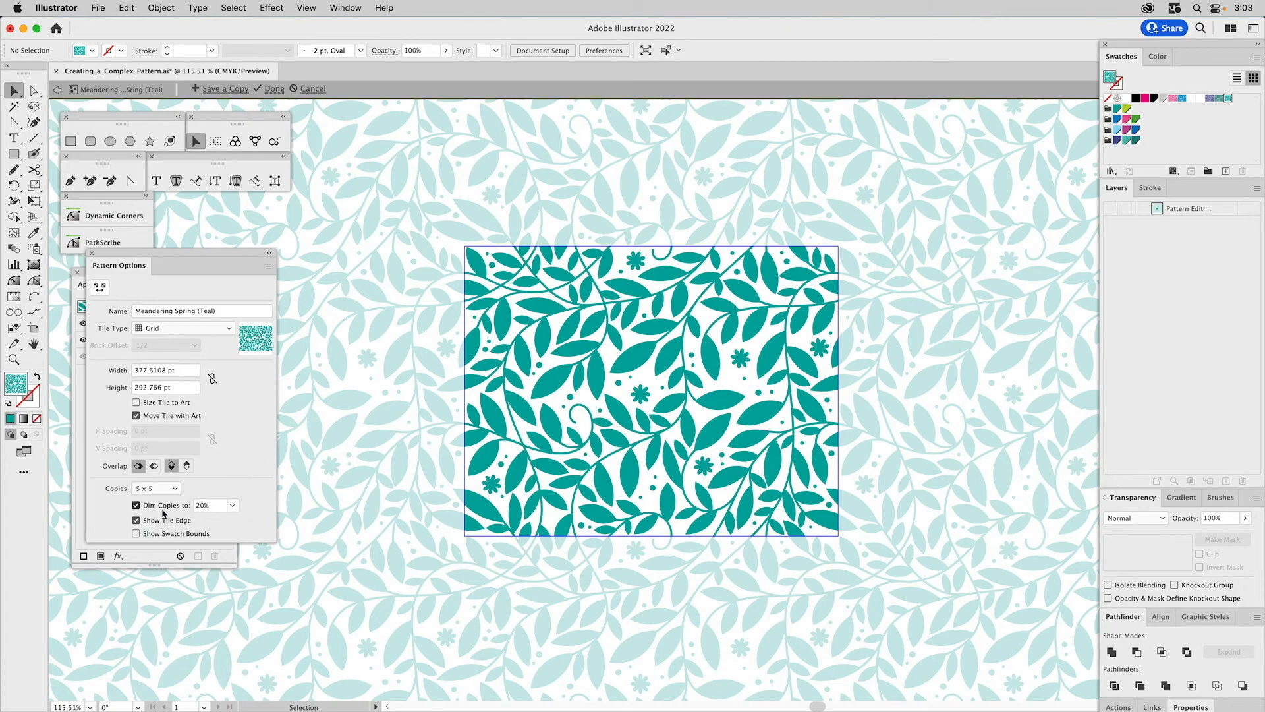
double_click(199, 505)
type("100")
key("Return")
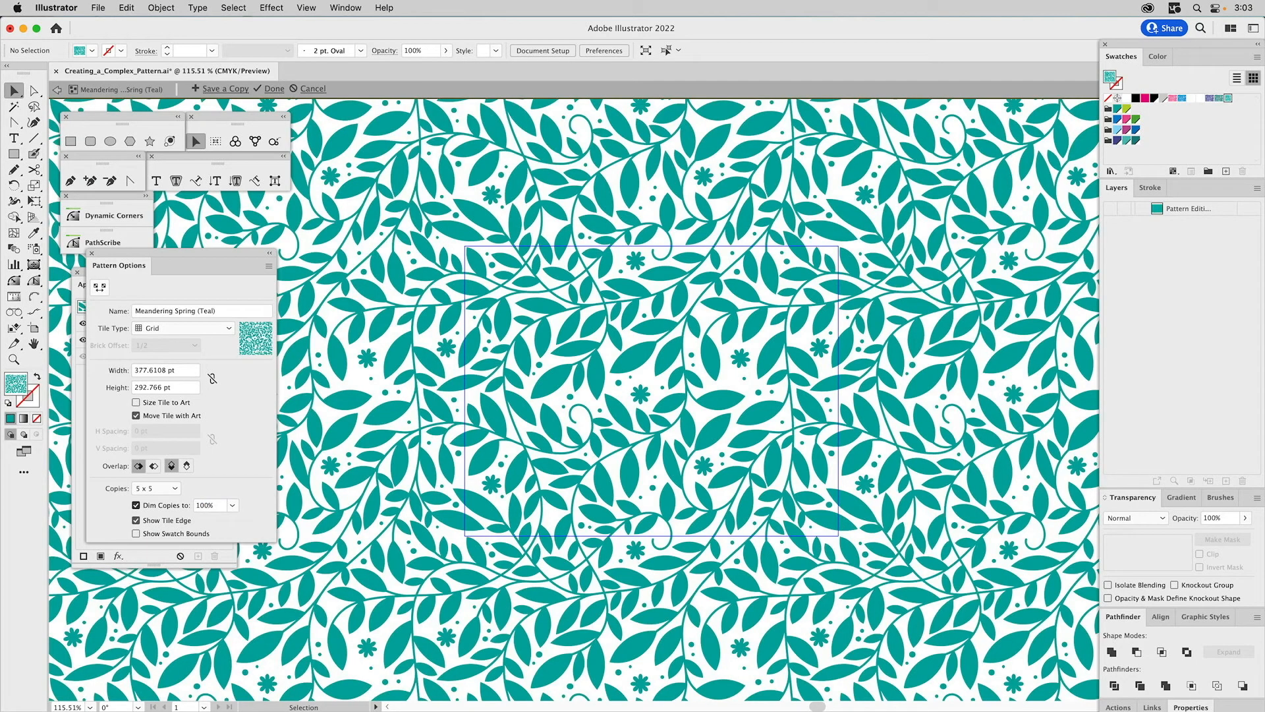
Set the dimming of the repeat copies to 20% and leave pattern editing mode
left_click(212, 506)
type("20")
key("Return")
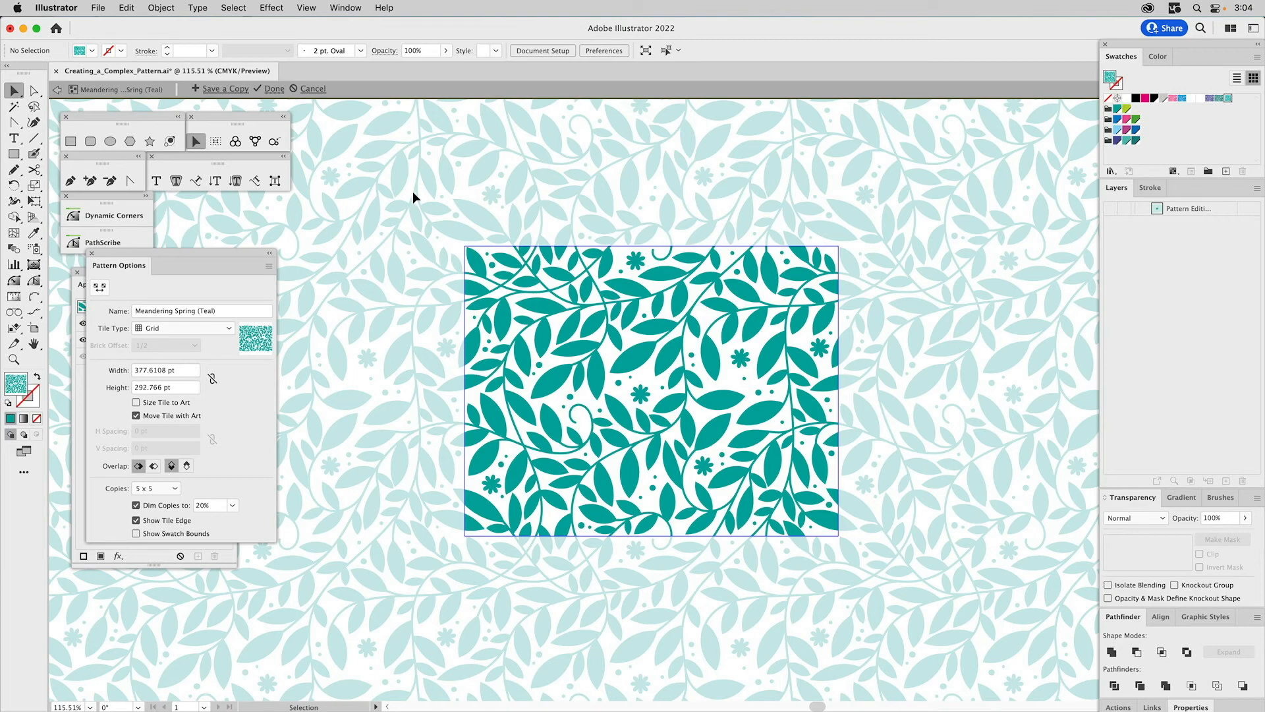
key("Escape")
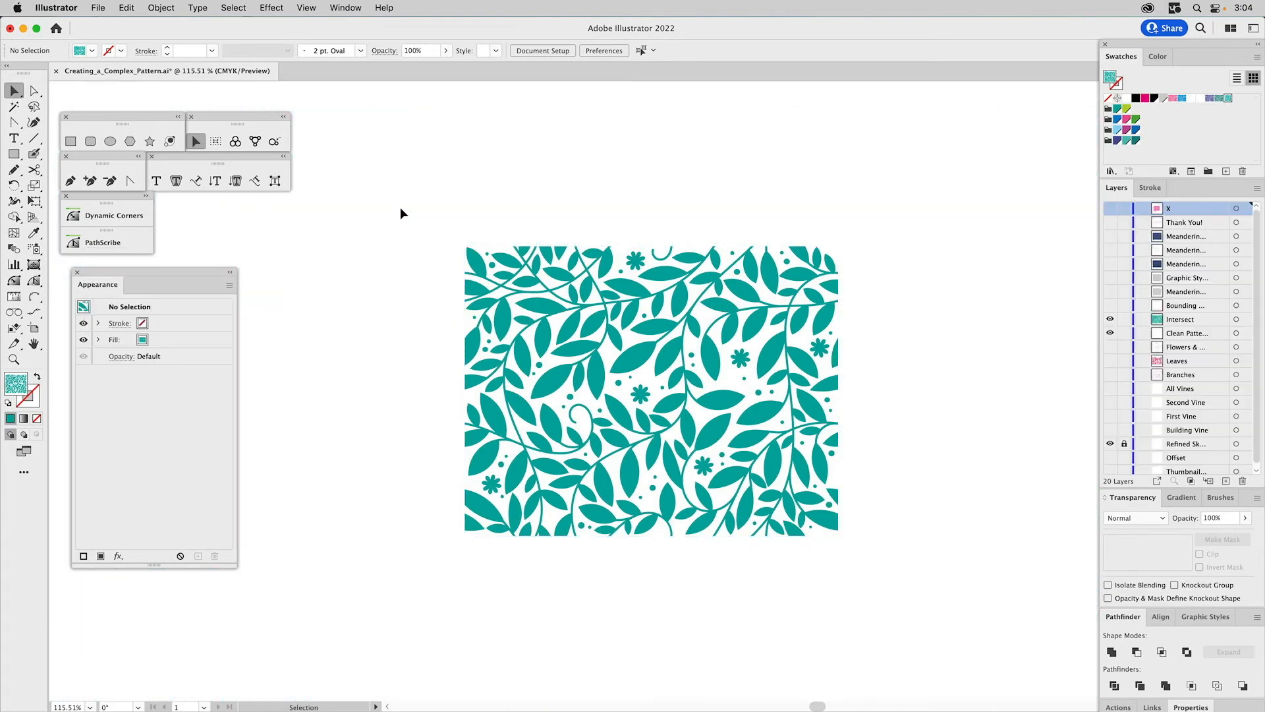
Fill the cropped teal vine artwork with white and rotate it 180 degrees
left_click(802, 256)
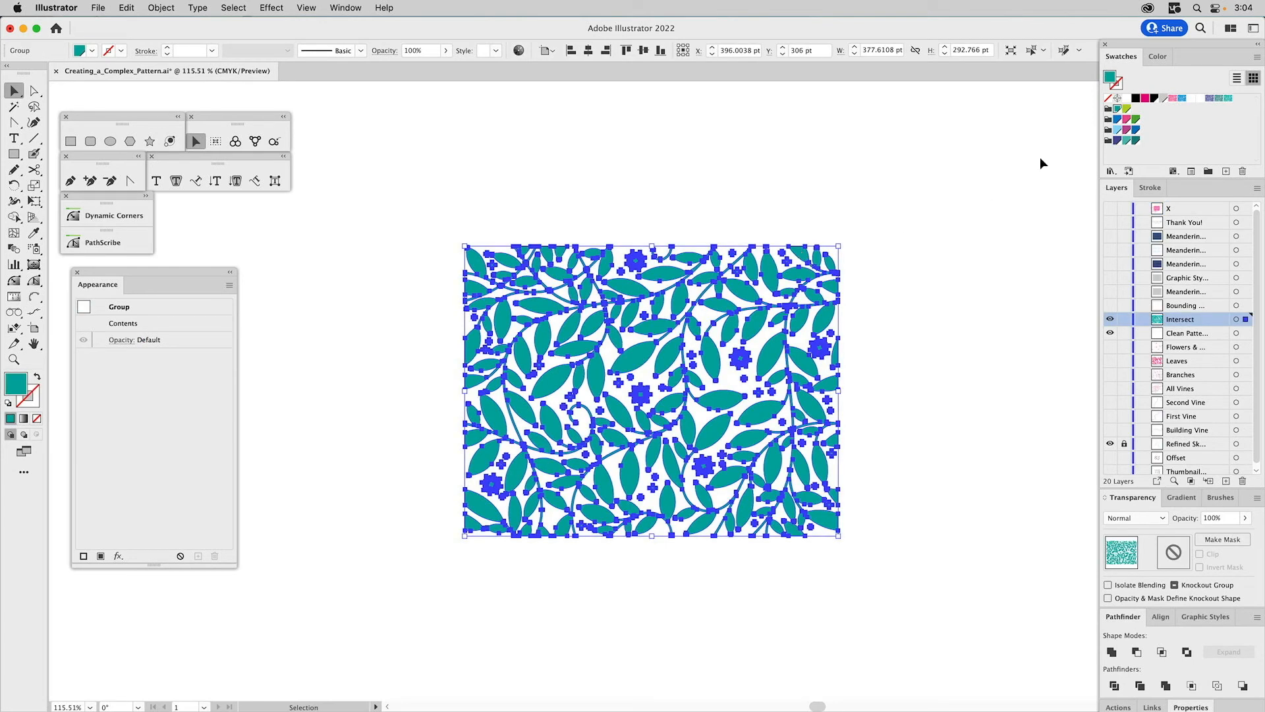
left_click(1127, 98)
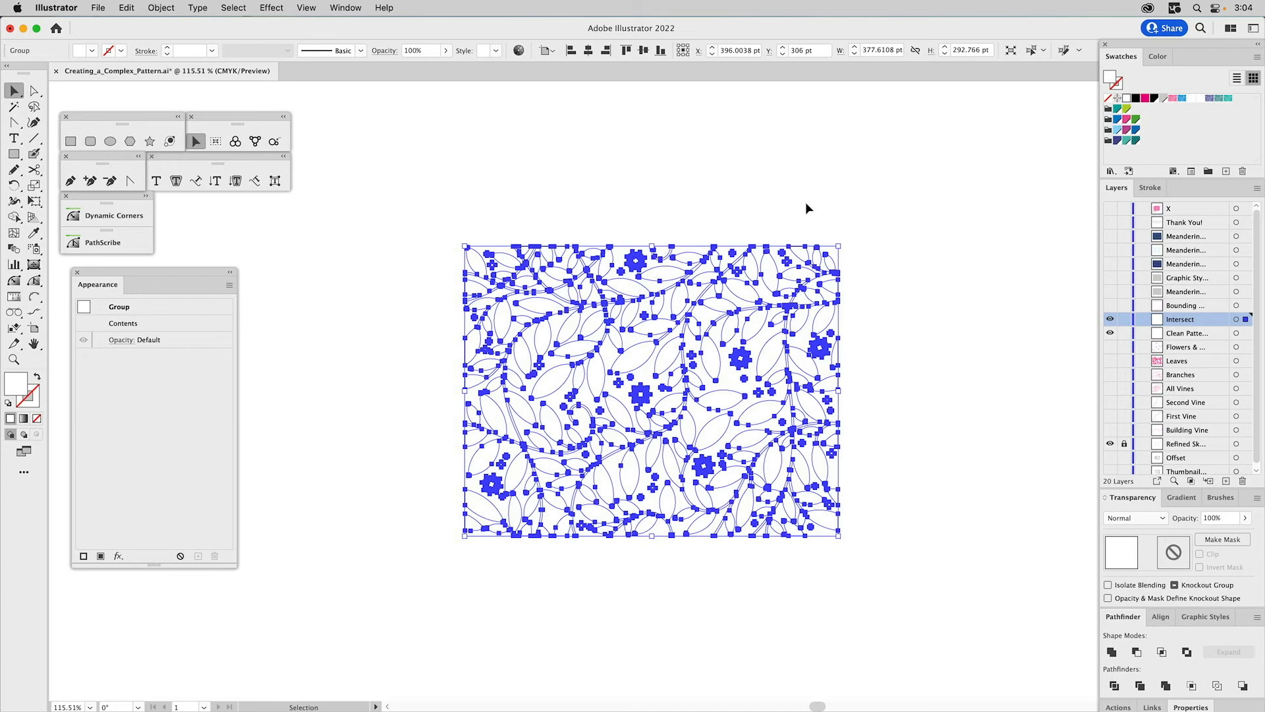
left_click_drag(468, 239, 907, 546)
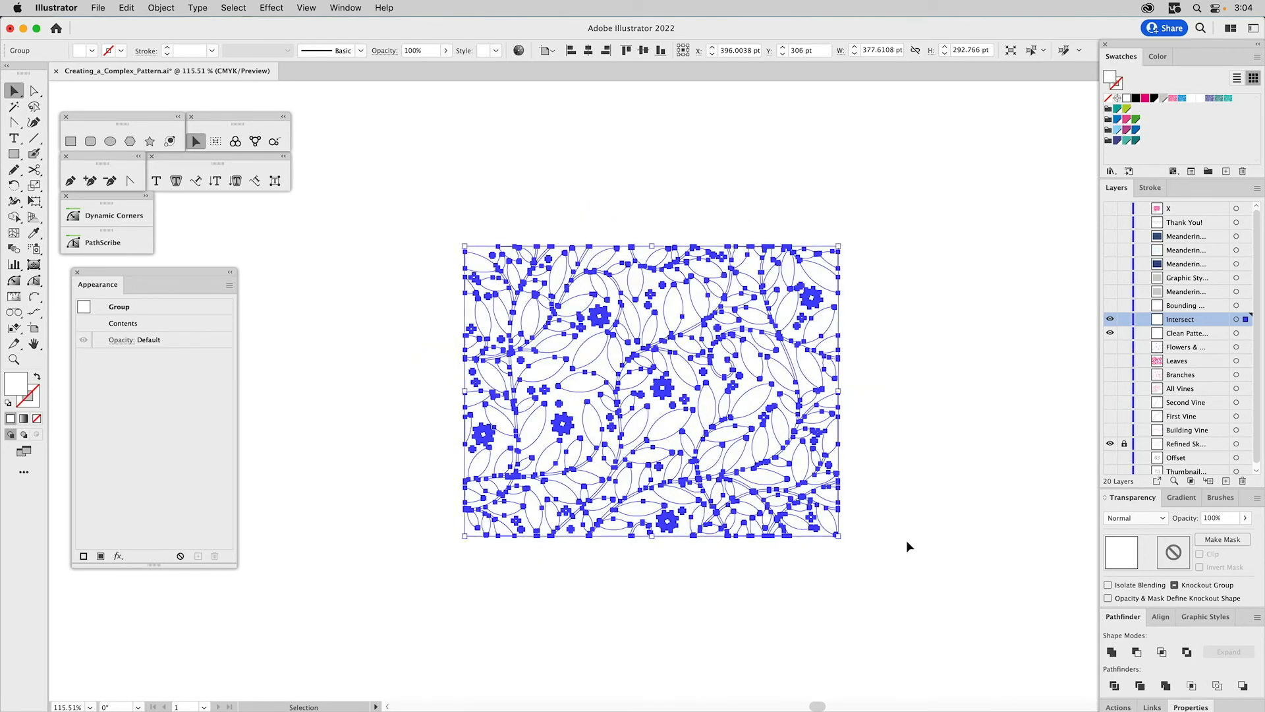
Save the rotated white artwork as a new pattern swatch and delete the artwork from the canvas
left_click_drag(751, 312, 1248, 107)
key("Delete")
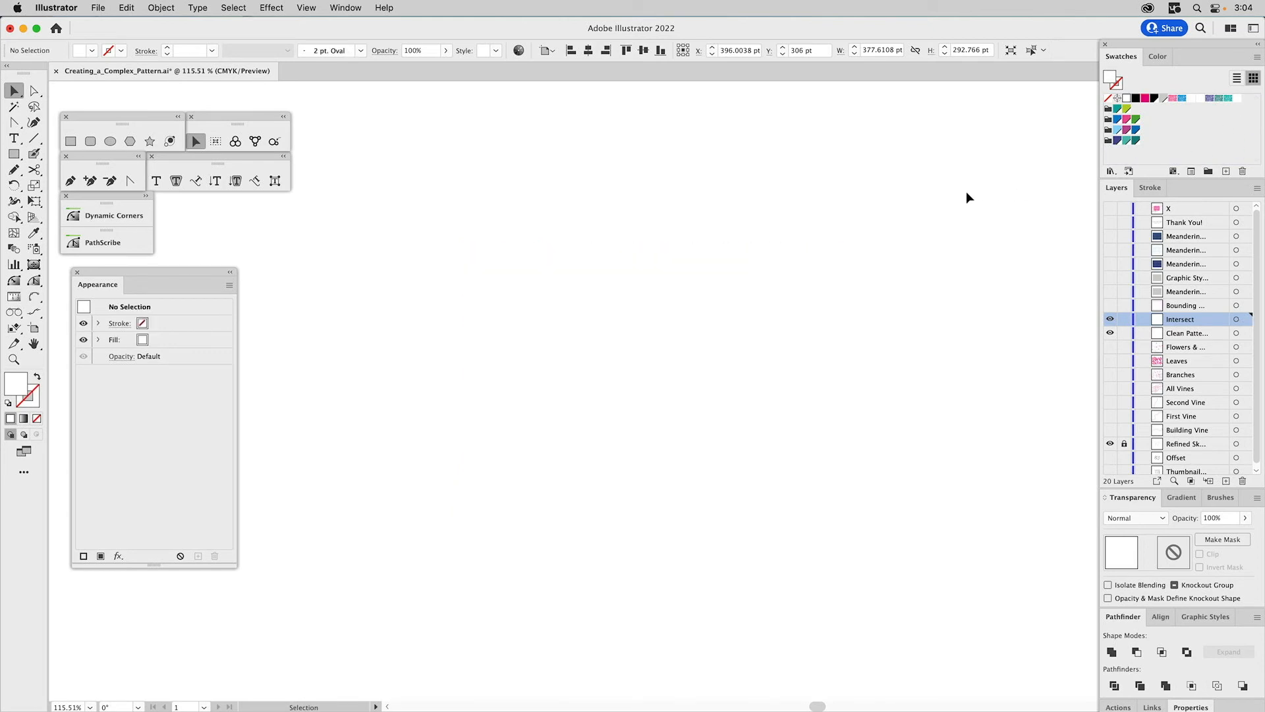
Rename the new white pattern swatch as "Meandering Sprint (White3)" and leave pattern editing mode
double_click(1238, 99)
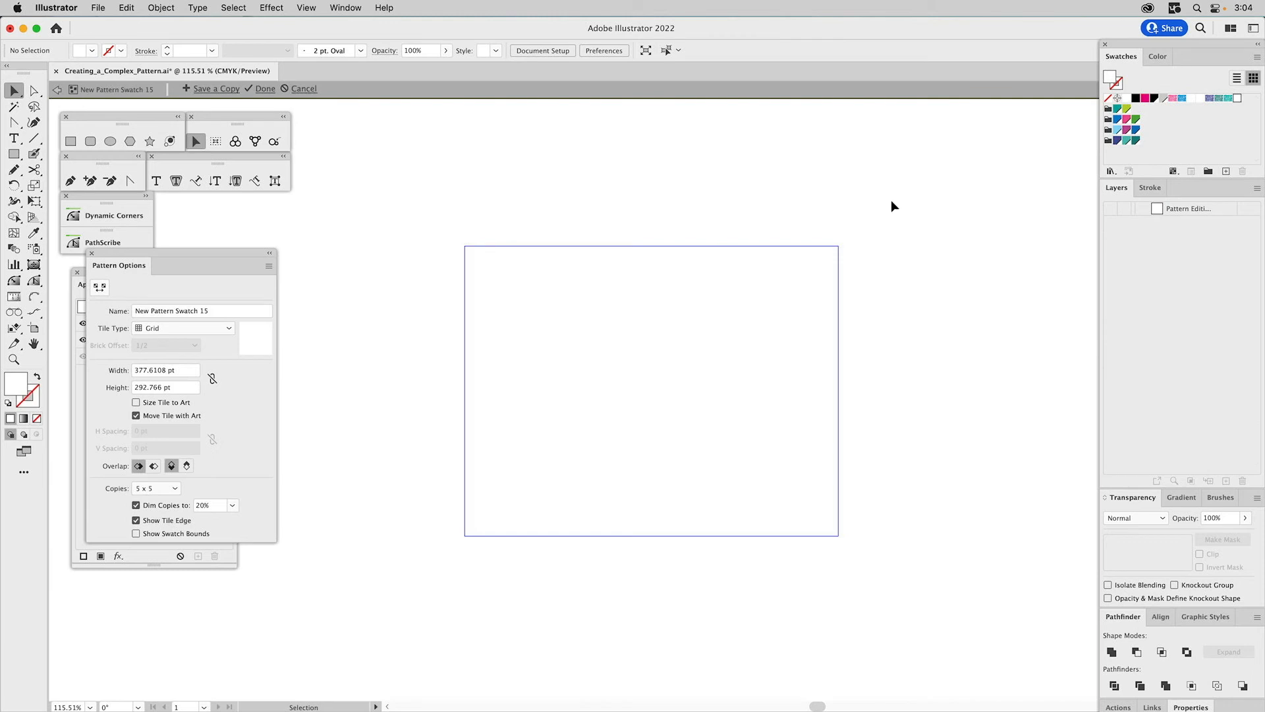
left_click_drag(212, 310, 91, 306)
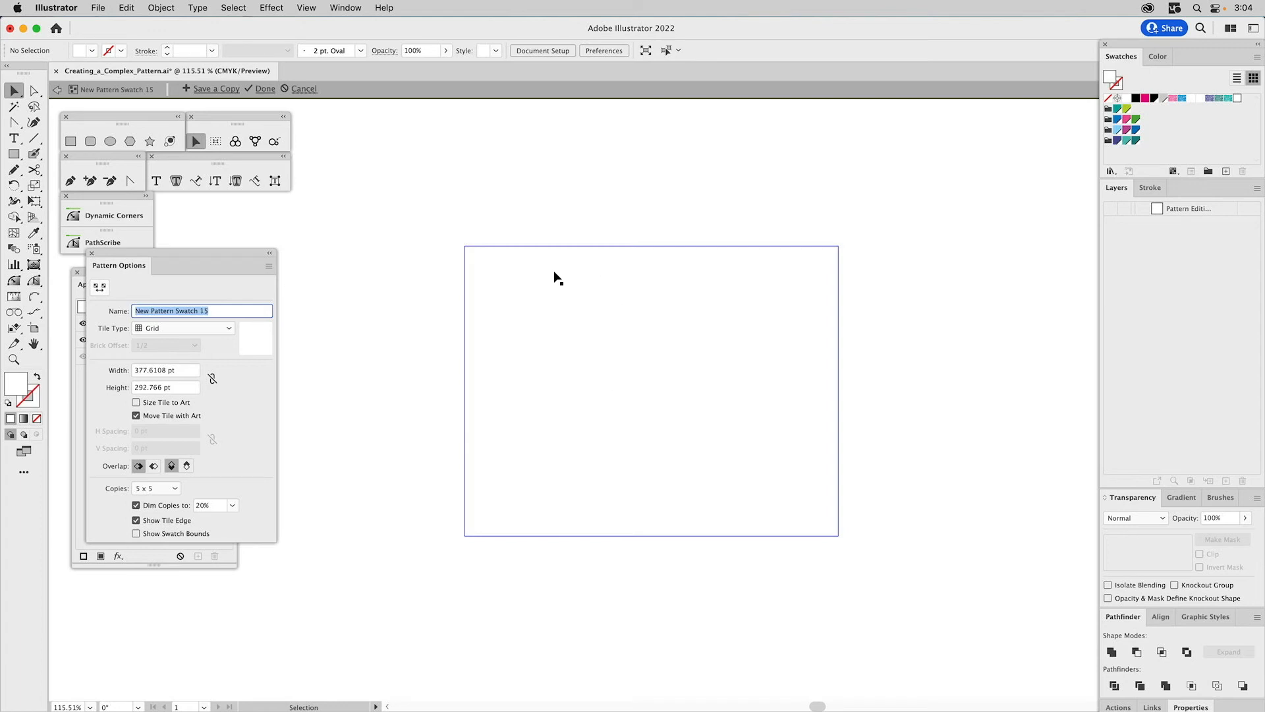
type("Meanad")
key("BackSpace")
key("BackSpace")
type("dering Sprint (White3")
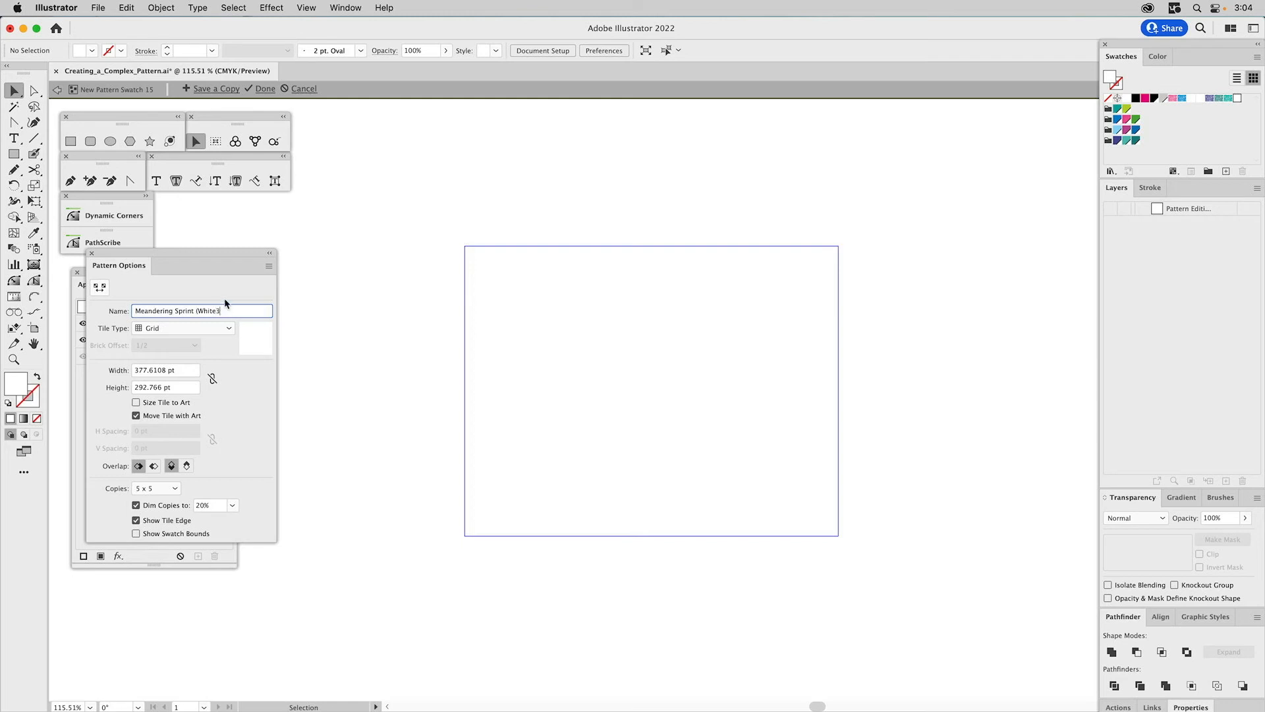
type(")")
key("Return")
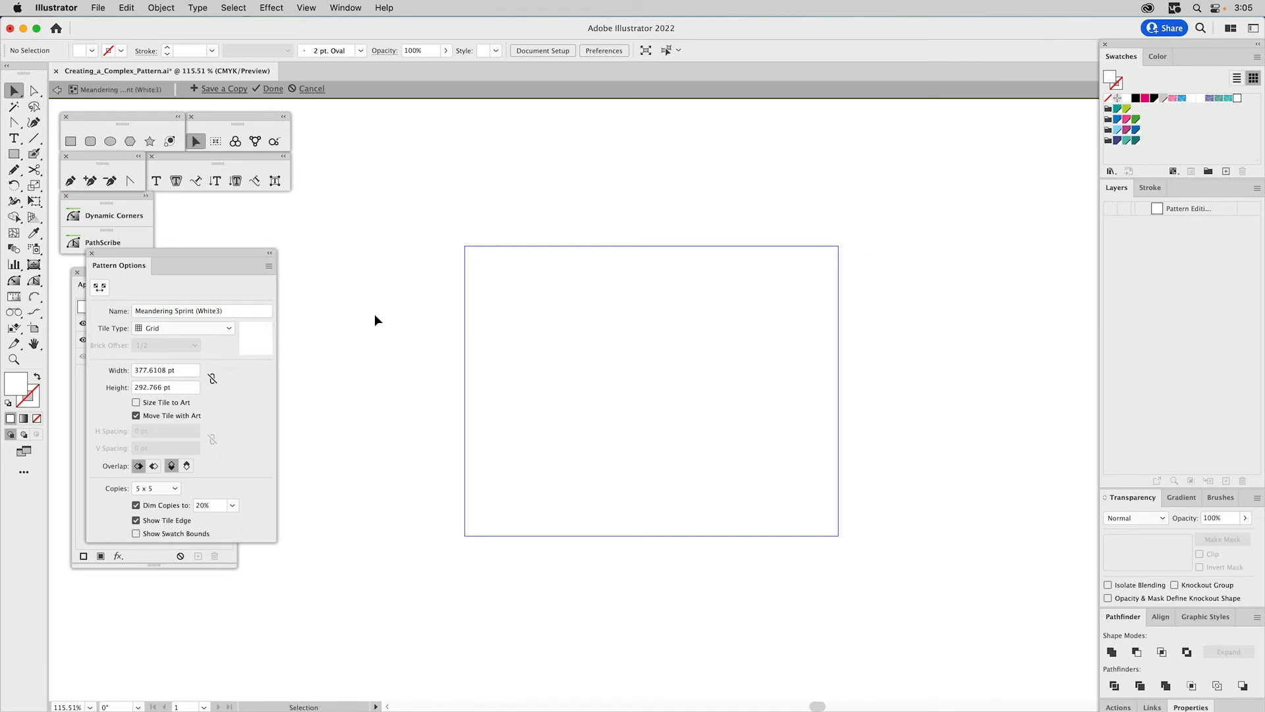
key("Escape")
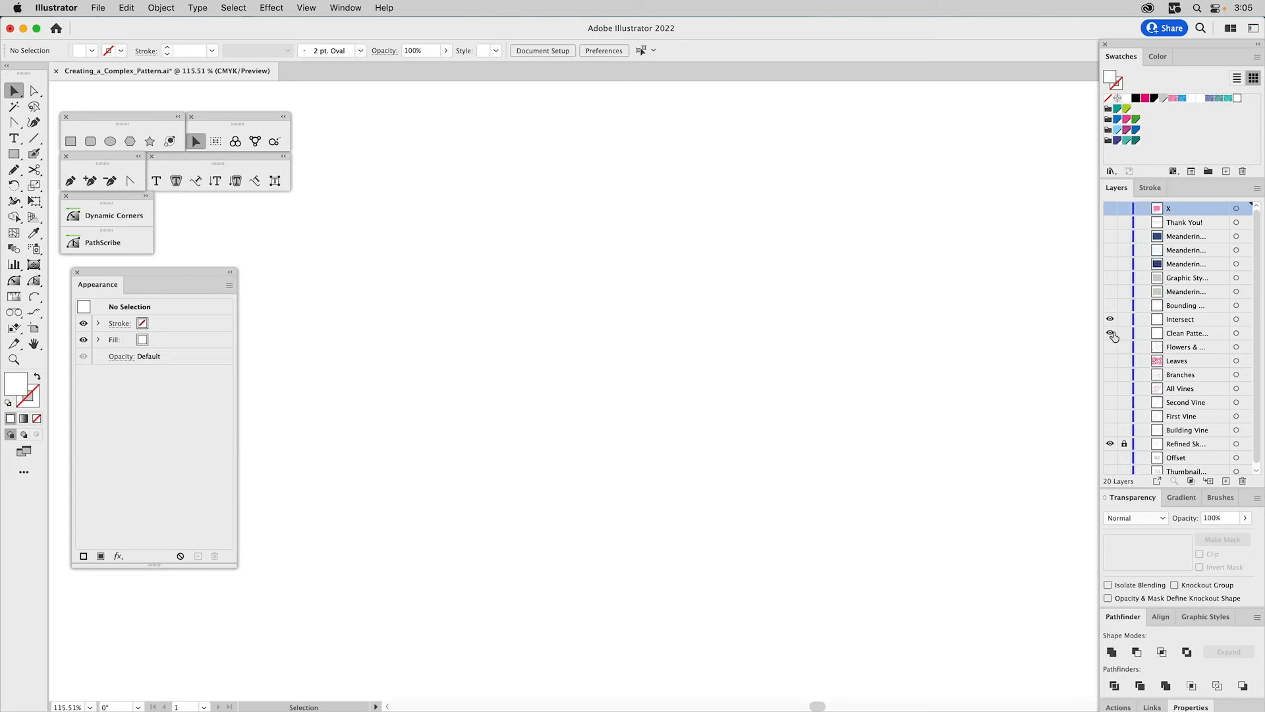
Leave only the "Meandering" layer with the grey rectangle visible and fill that rectangle with lime green
left_click(1111, 291)
left_click_drag(1111, 322, 1110, 452)
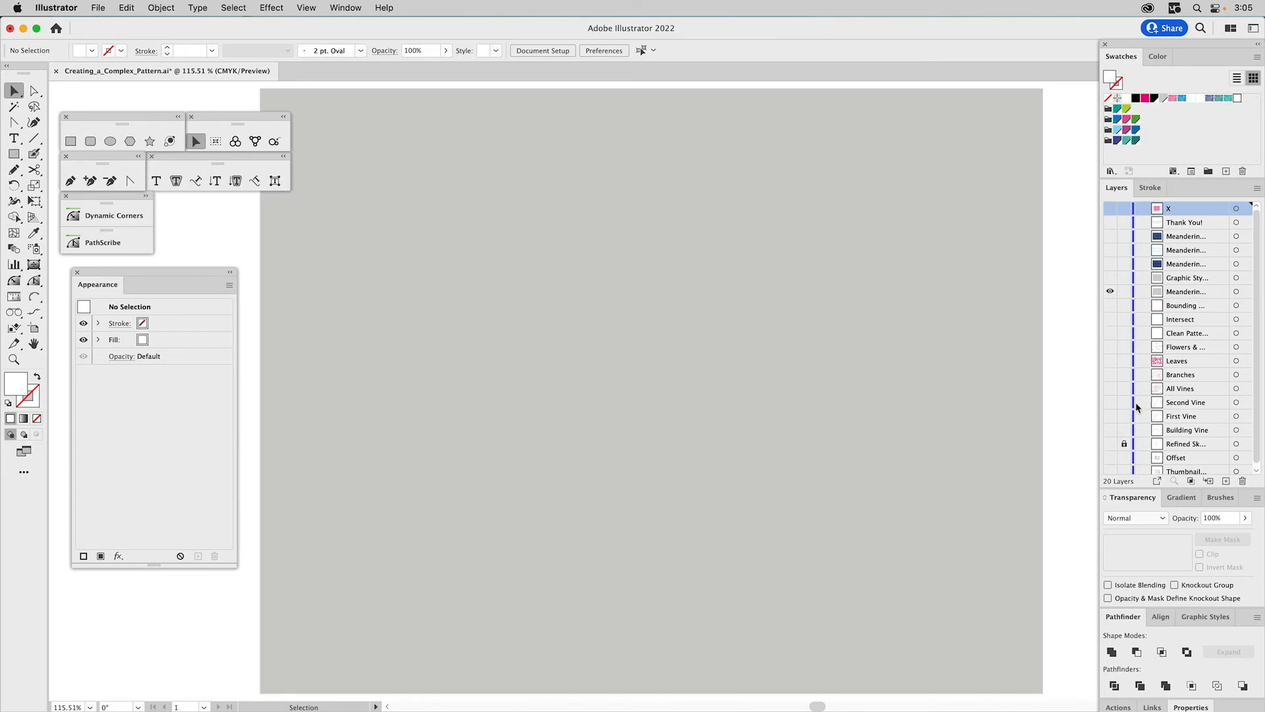
left_click(1015, 218)
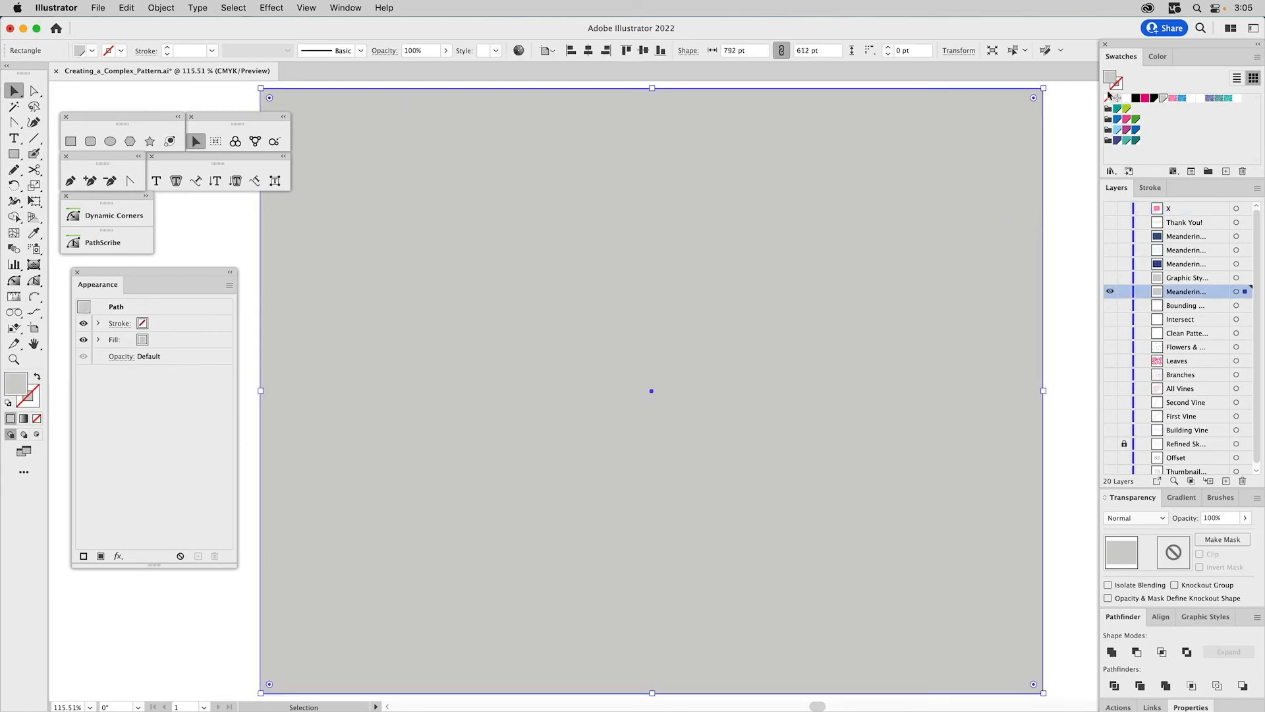
left_click(1126, 110)
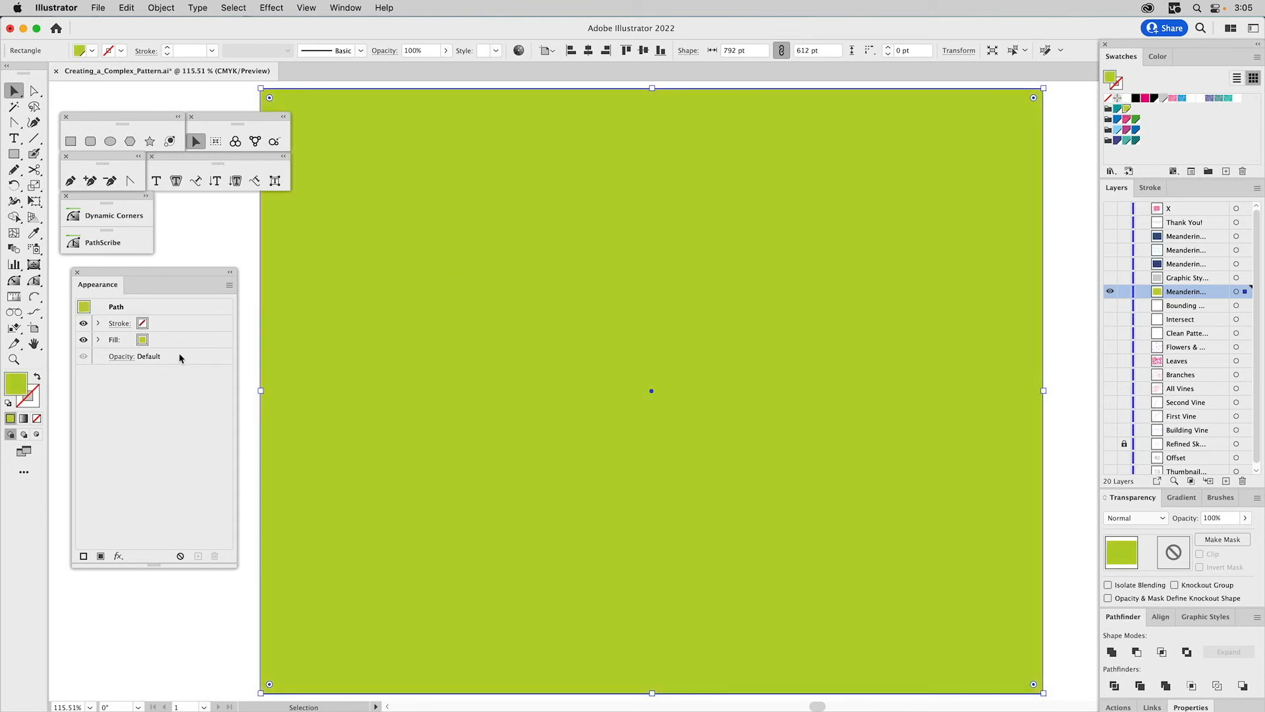
Add a second fill above the rectangle's lime green one and set it to the teal vine pattern
left_click(163, 341)
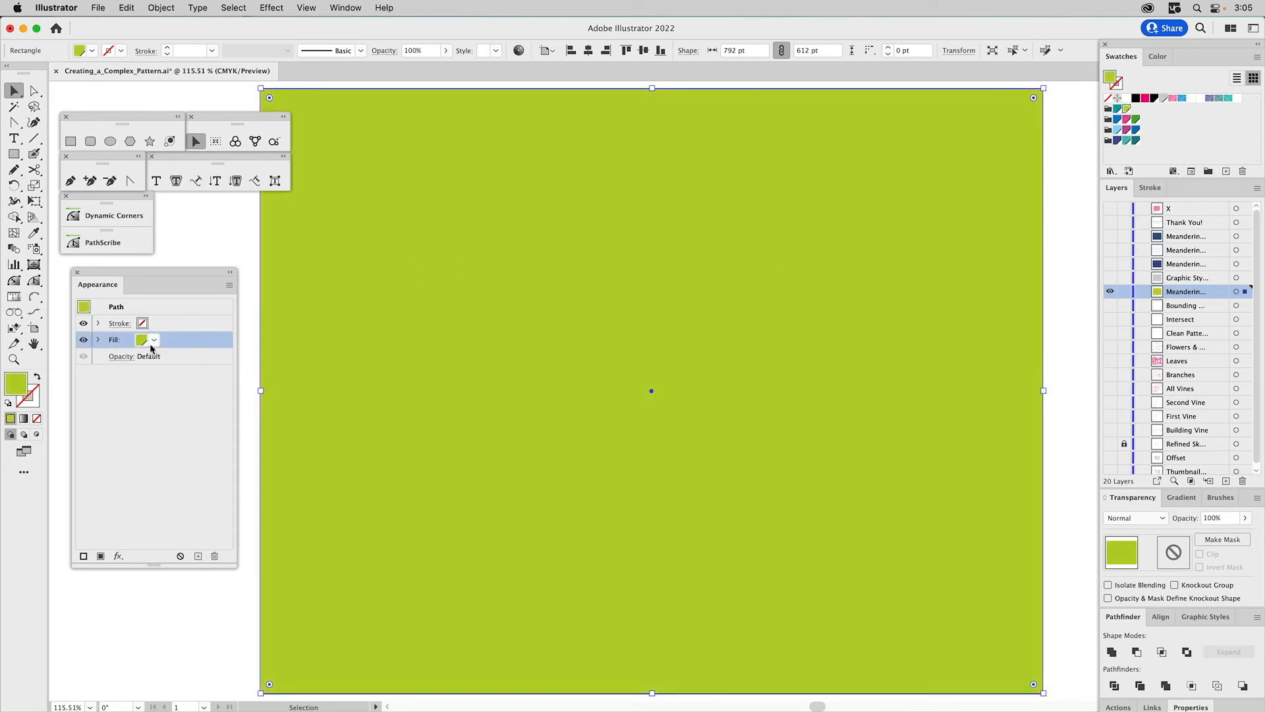
left_click(229, 285)
left_click(263, 288)
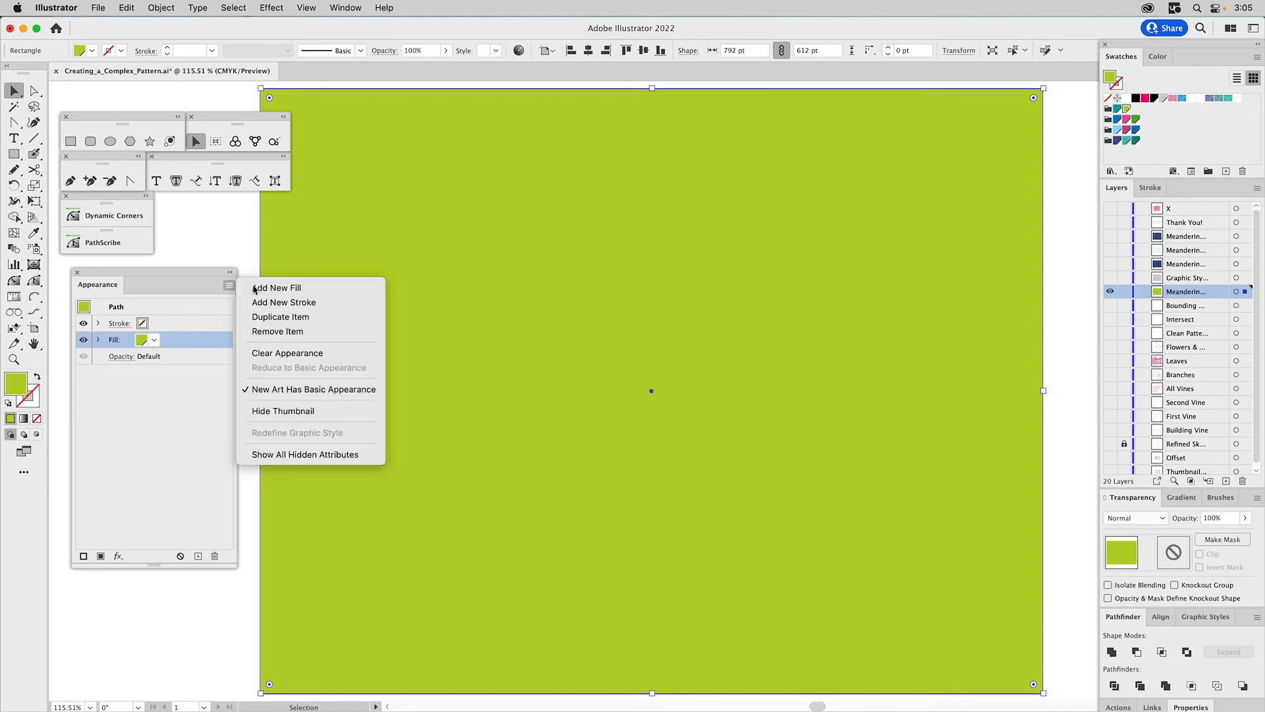
left_click(154, 341)
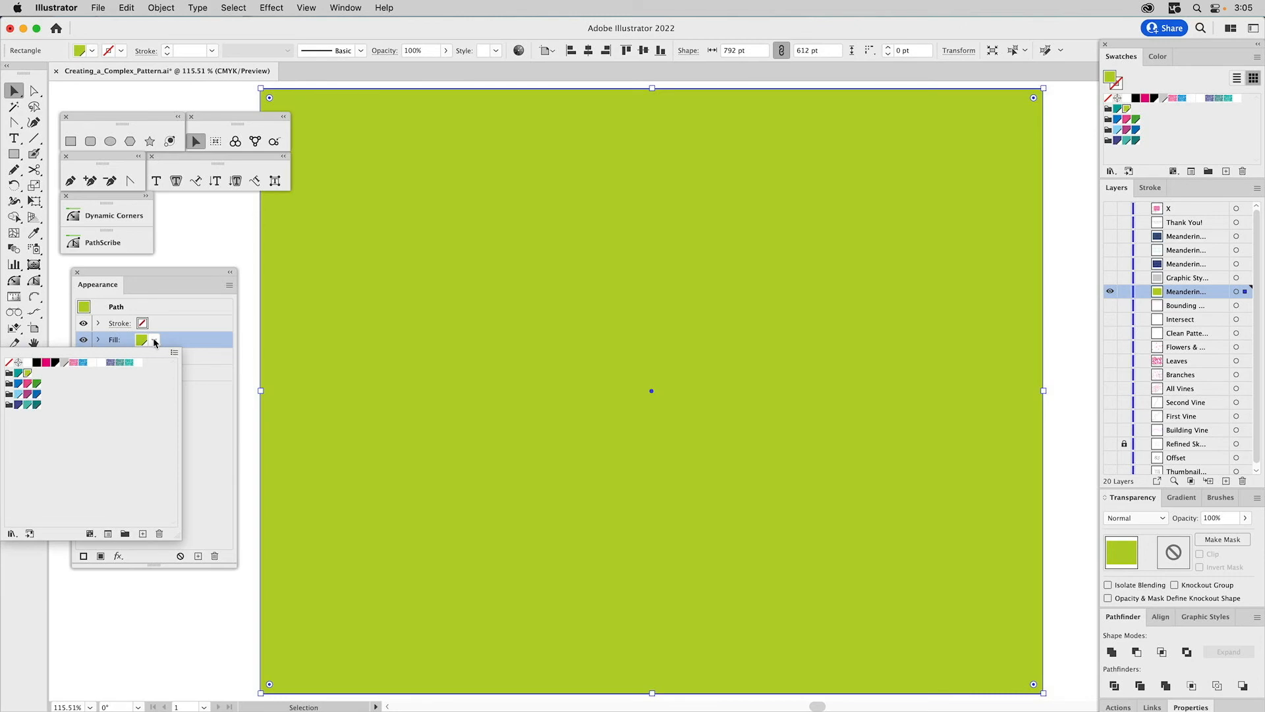
left_click(129, 365)
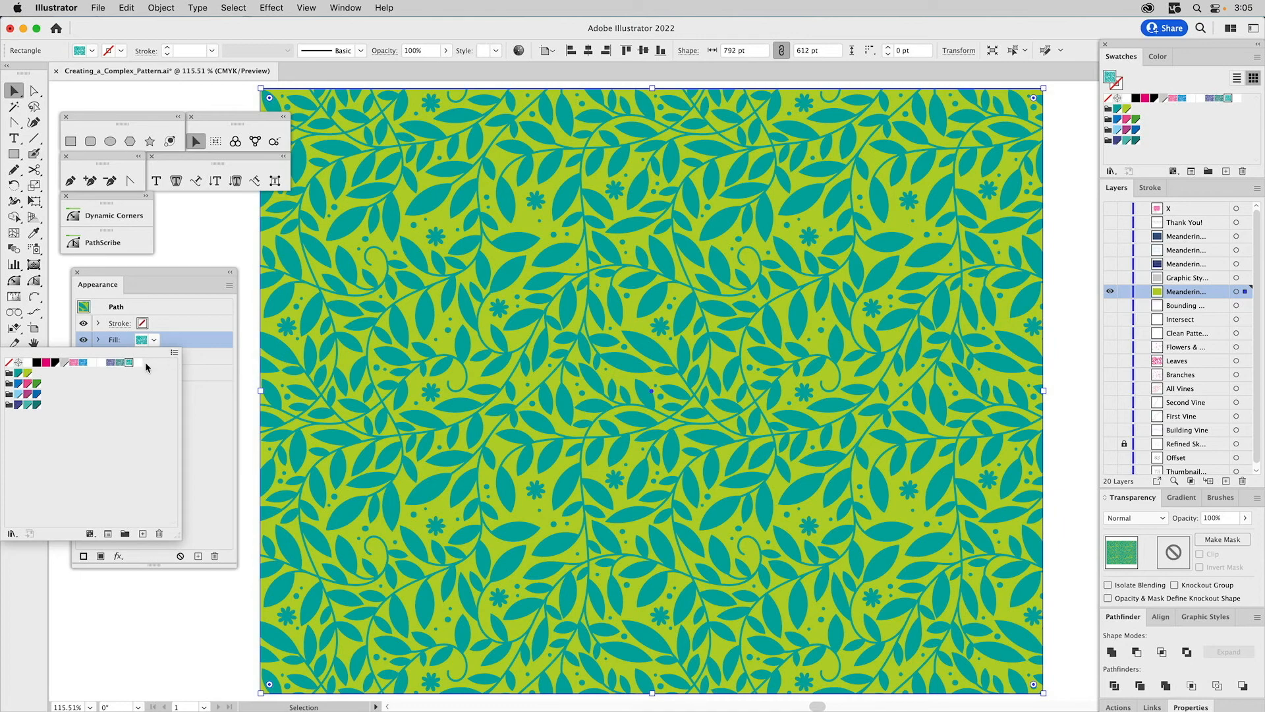
left_click(191, 343)
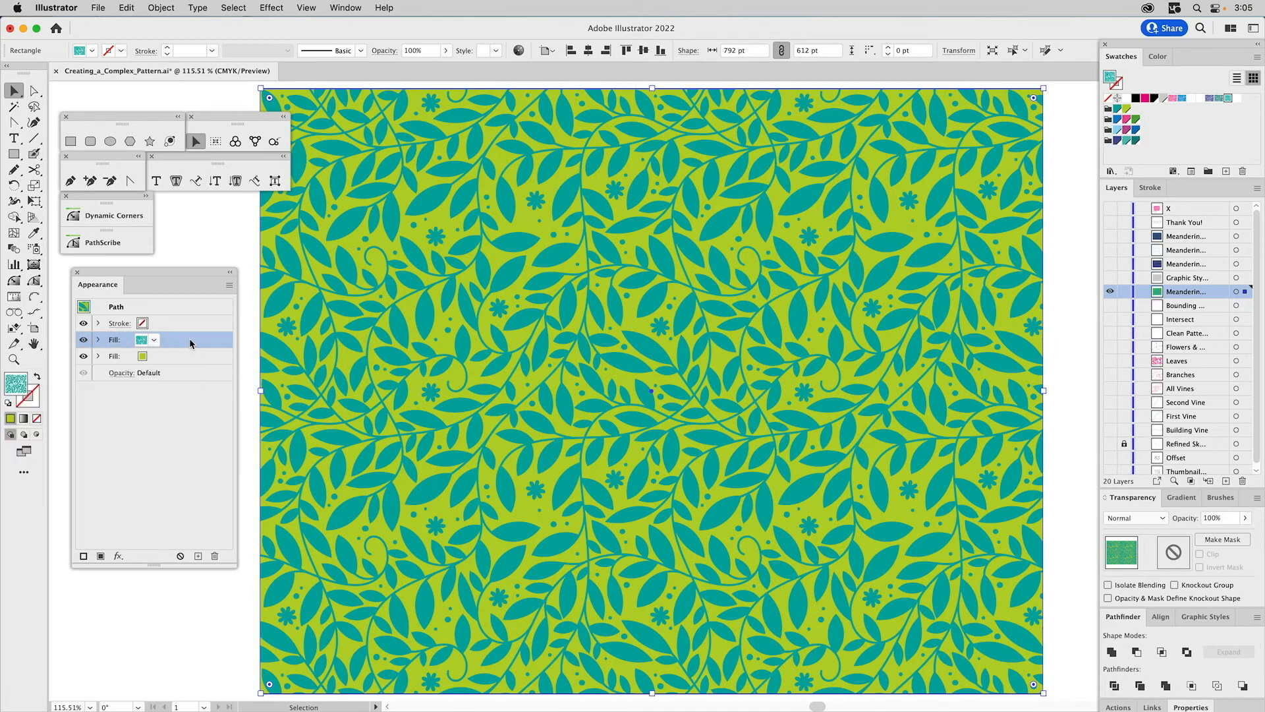
Add another fill to the rectangle and set the one between teal pattern and lime green to the white vine pattern
left_click(230, 288)
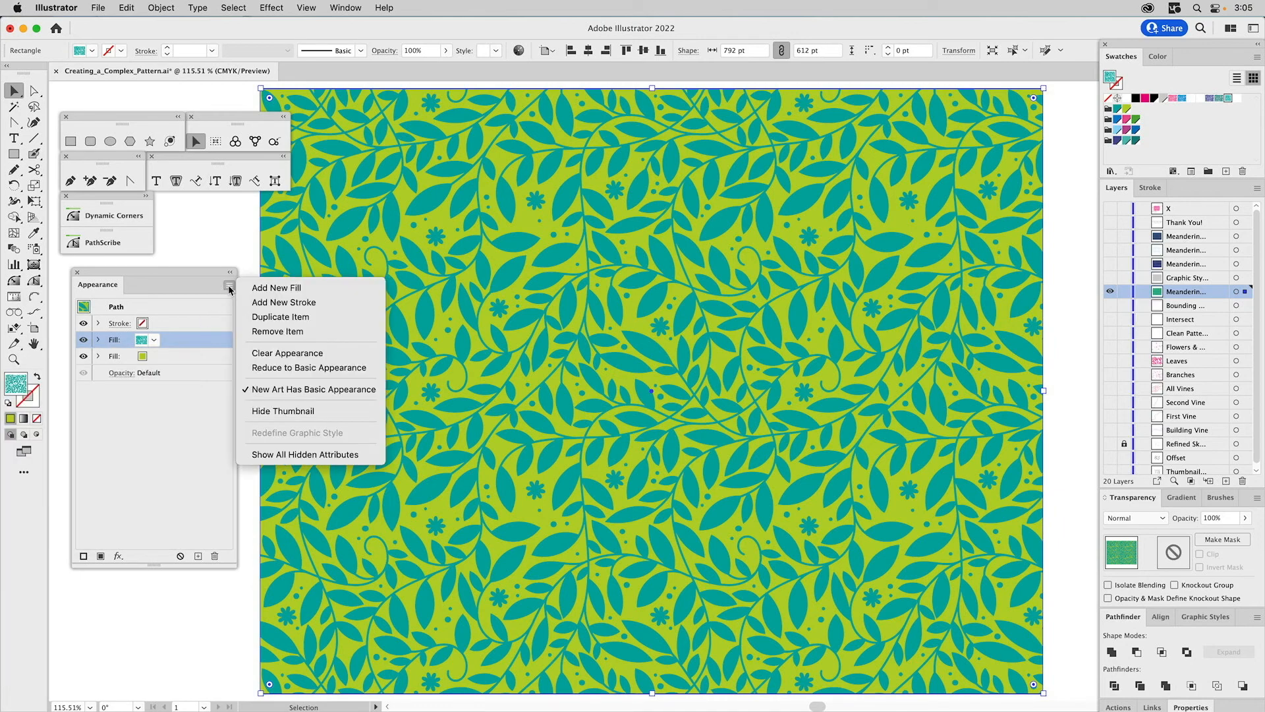
left_click(268, 288)
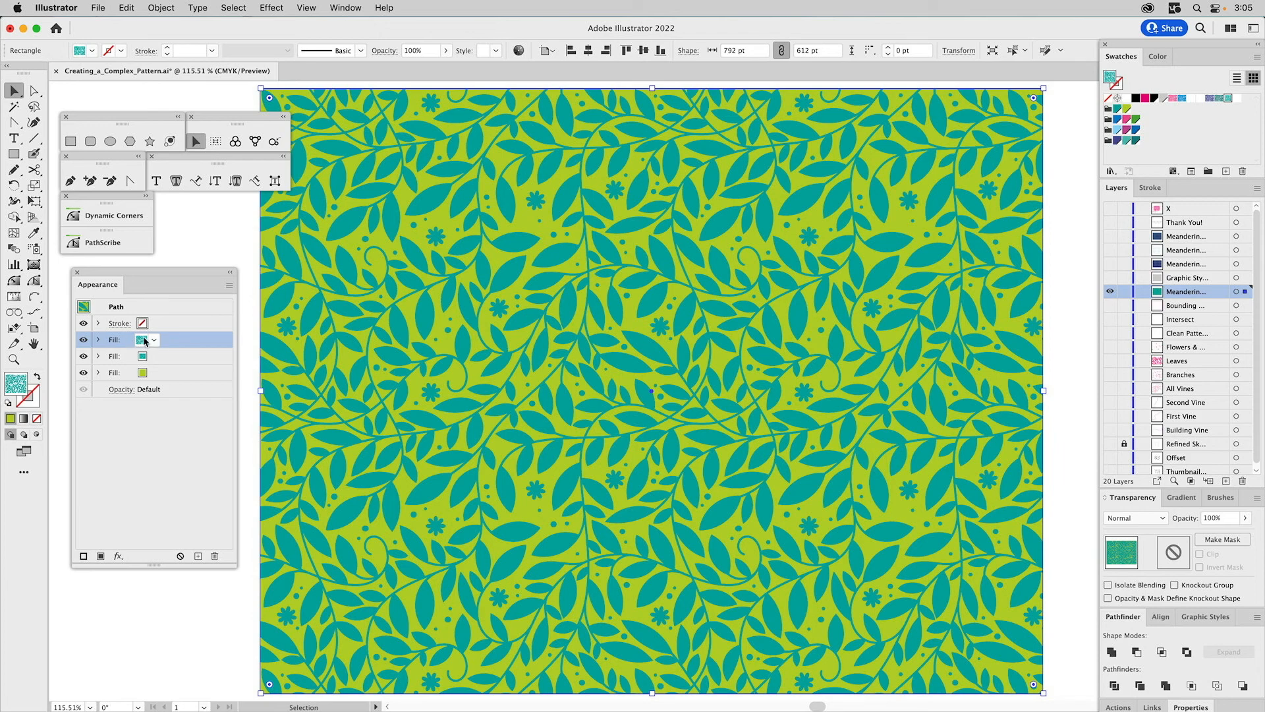
left_click(151, 357)
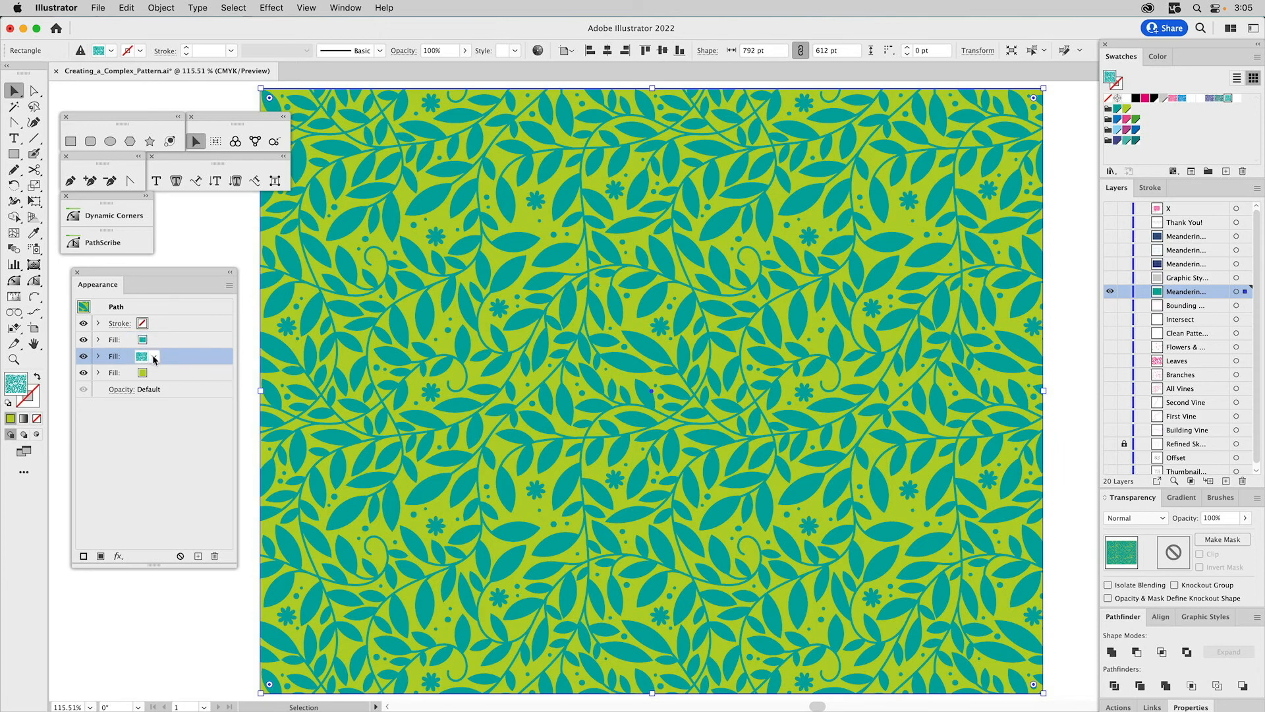
left_click(154, 357)
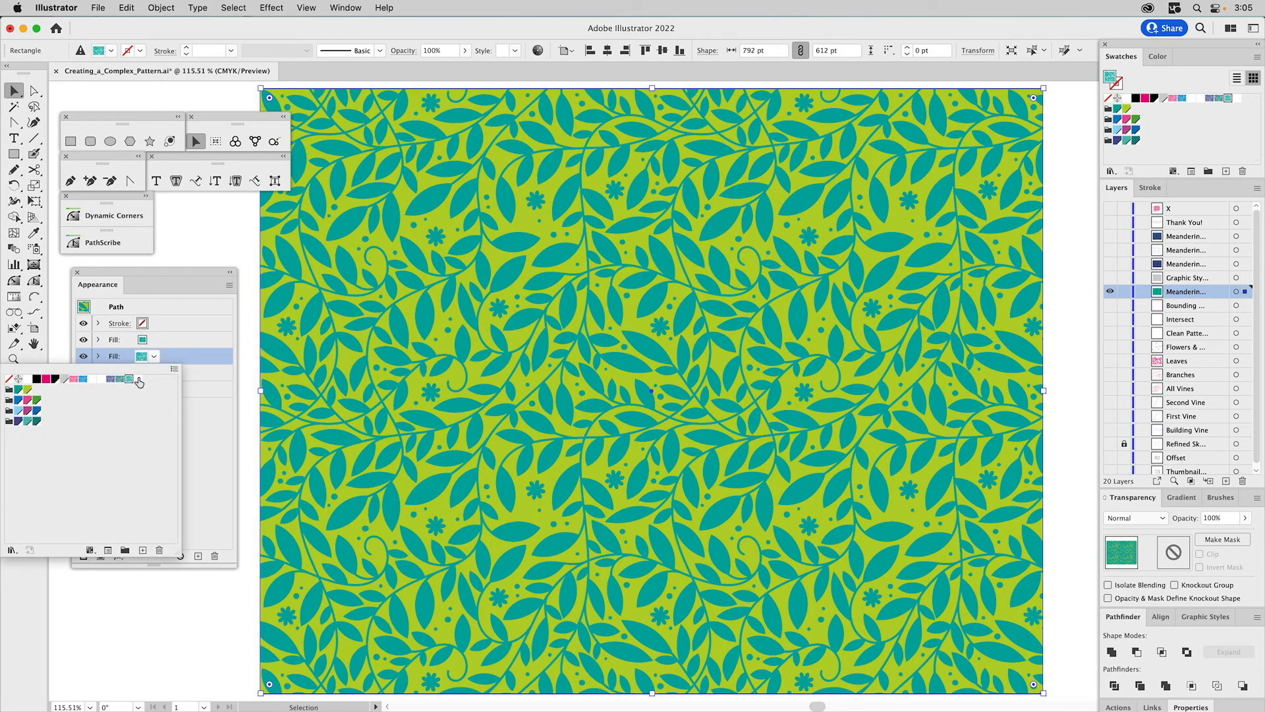
left_click(138, 380)
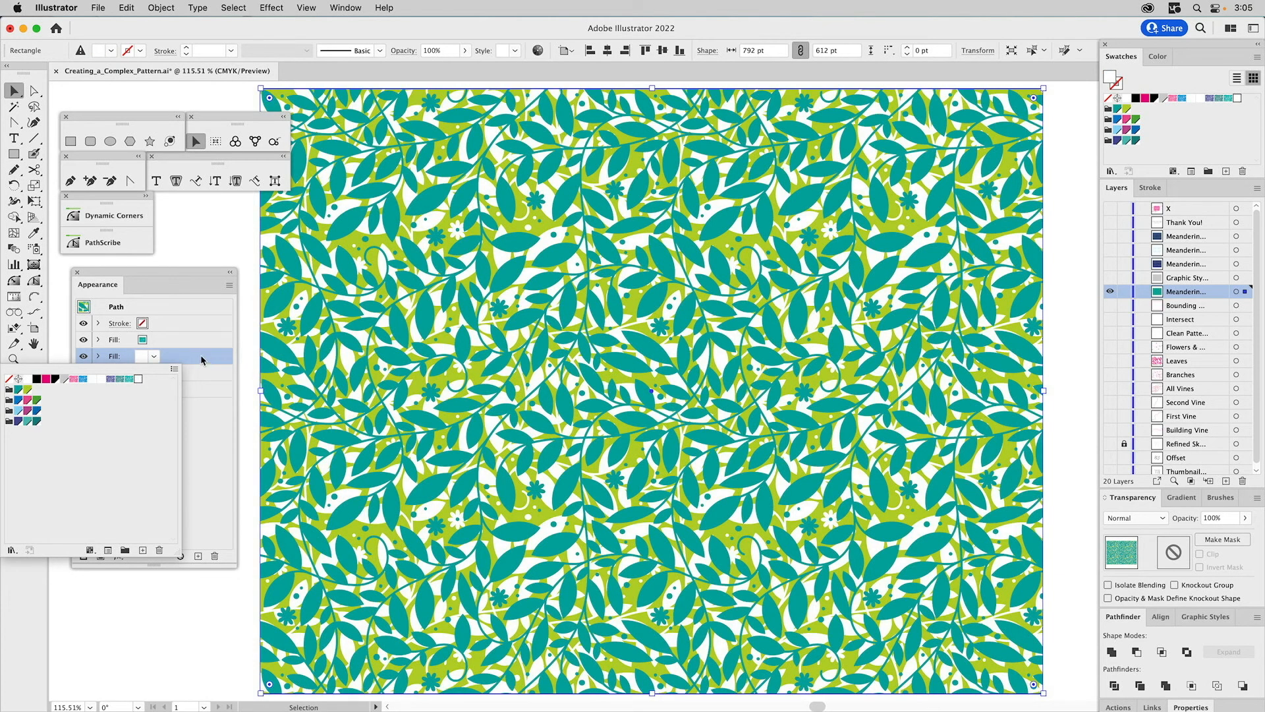
left_click(165, 341)
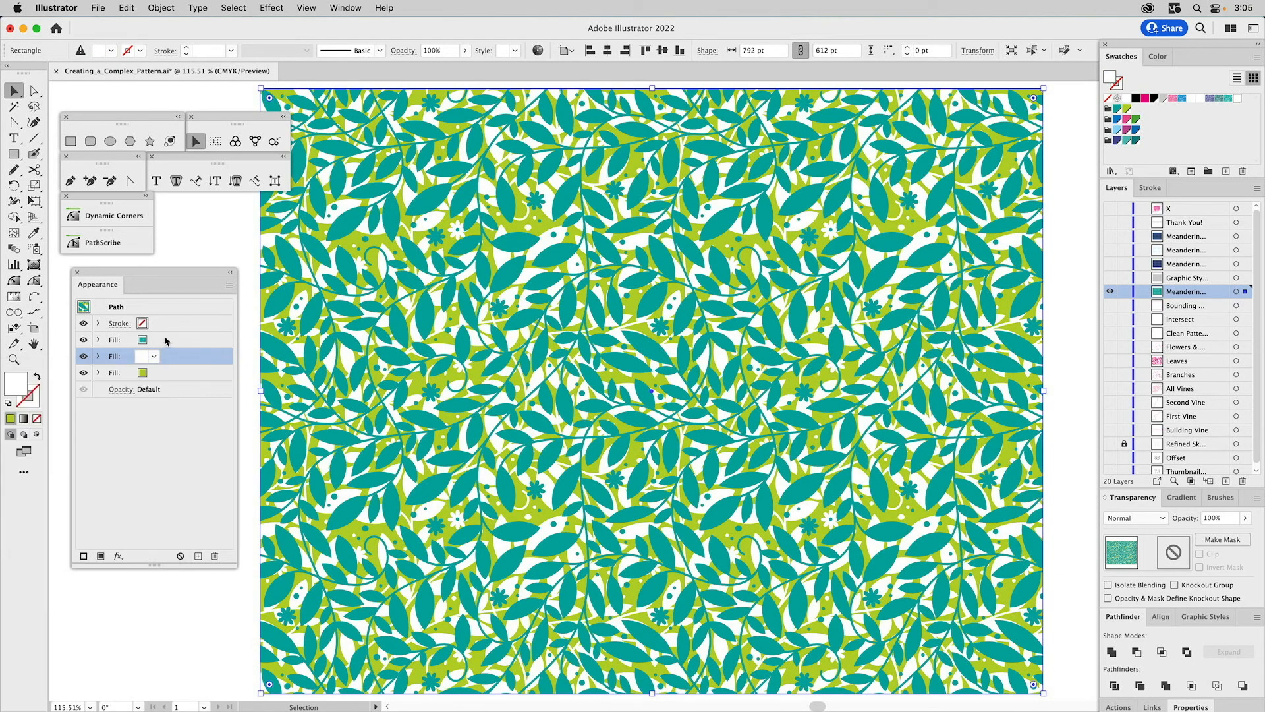
Set the blending mode of the rectangle's top teal pattern fill to Multiply
left_click(165, 341)
left_click(98, 340)
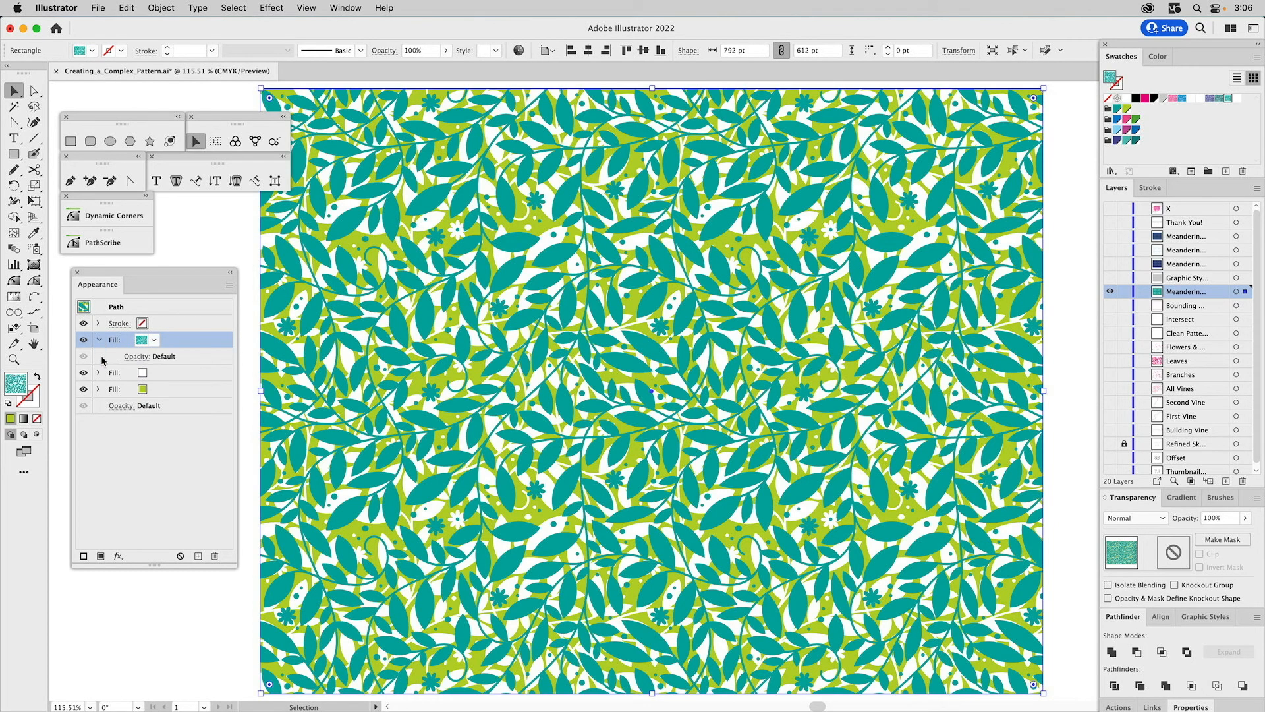
left_click(132, 357)
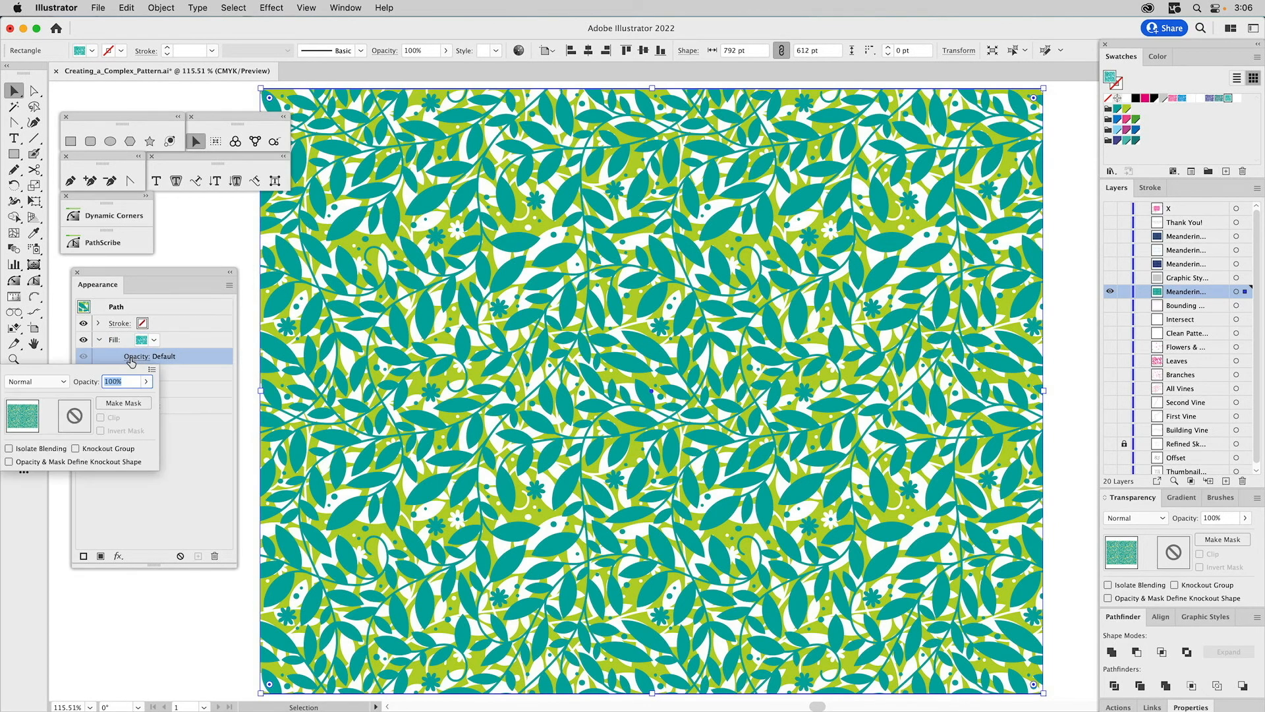
left_click(43, 382)
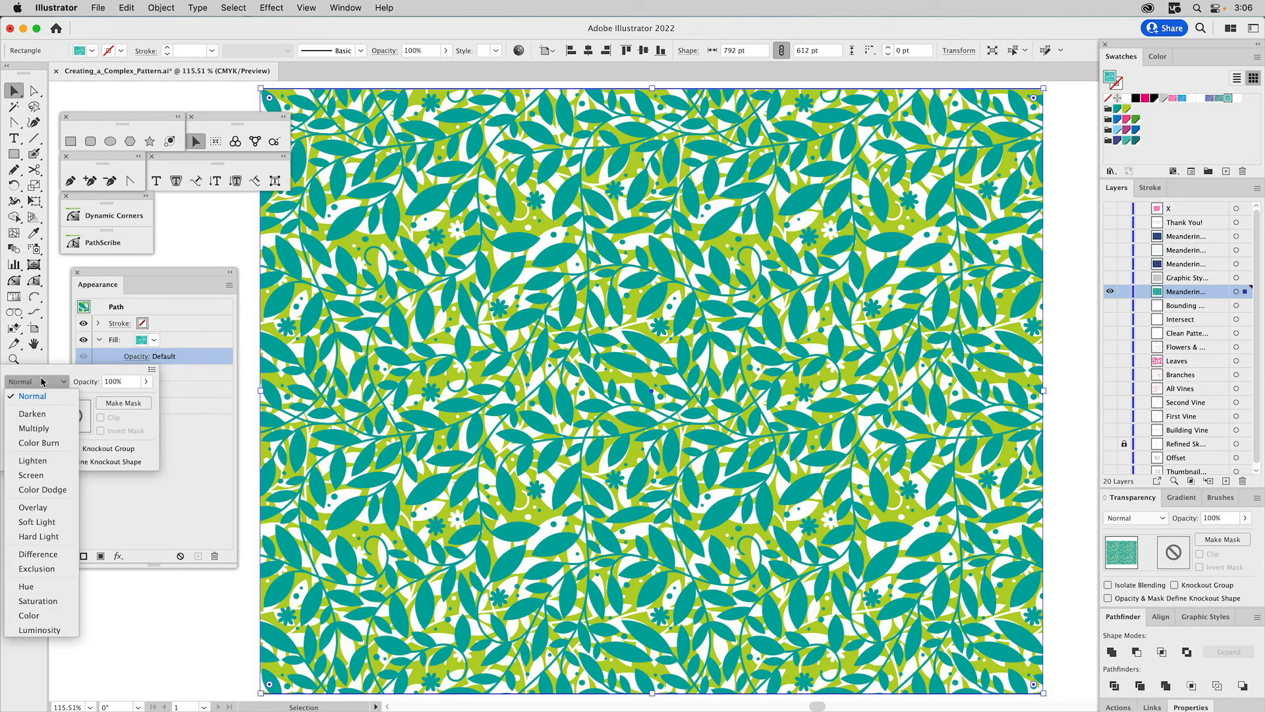
left_click(34, 429)
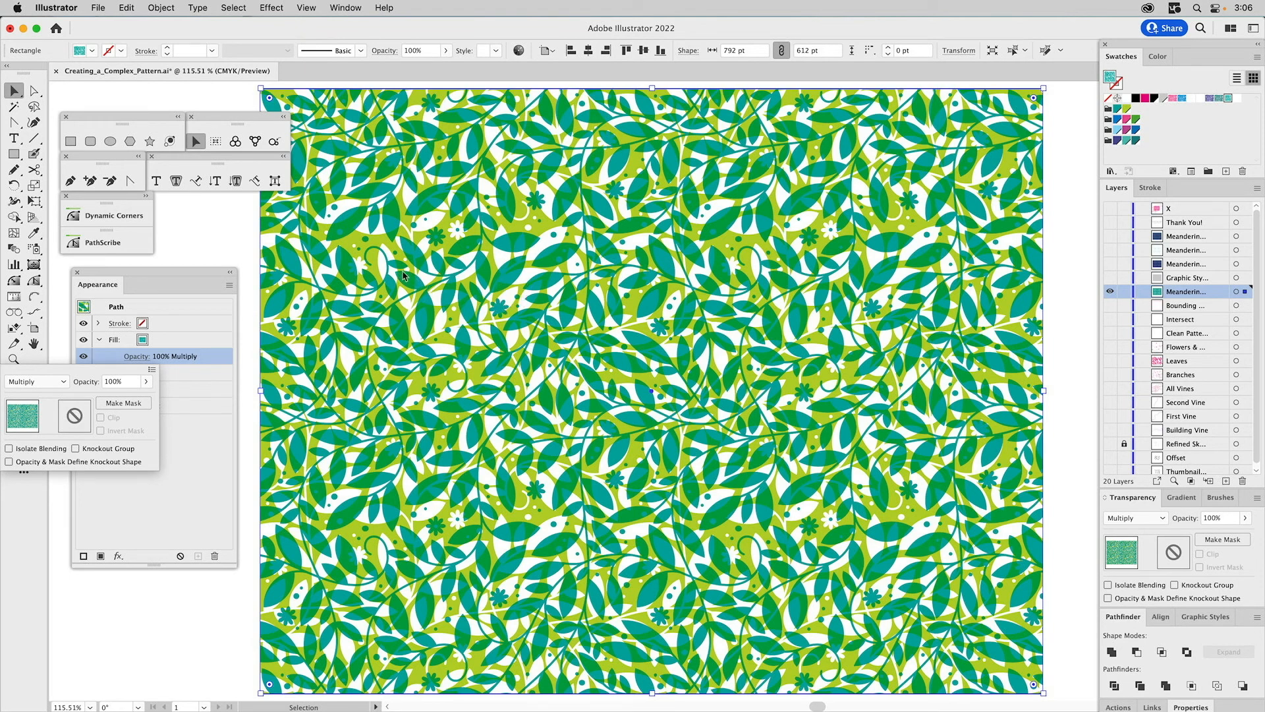
left_click(99, 339)
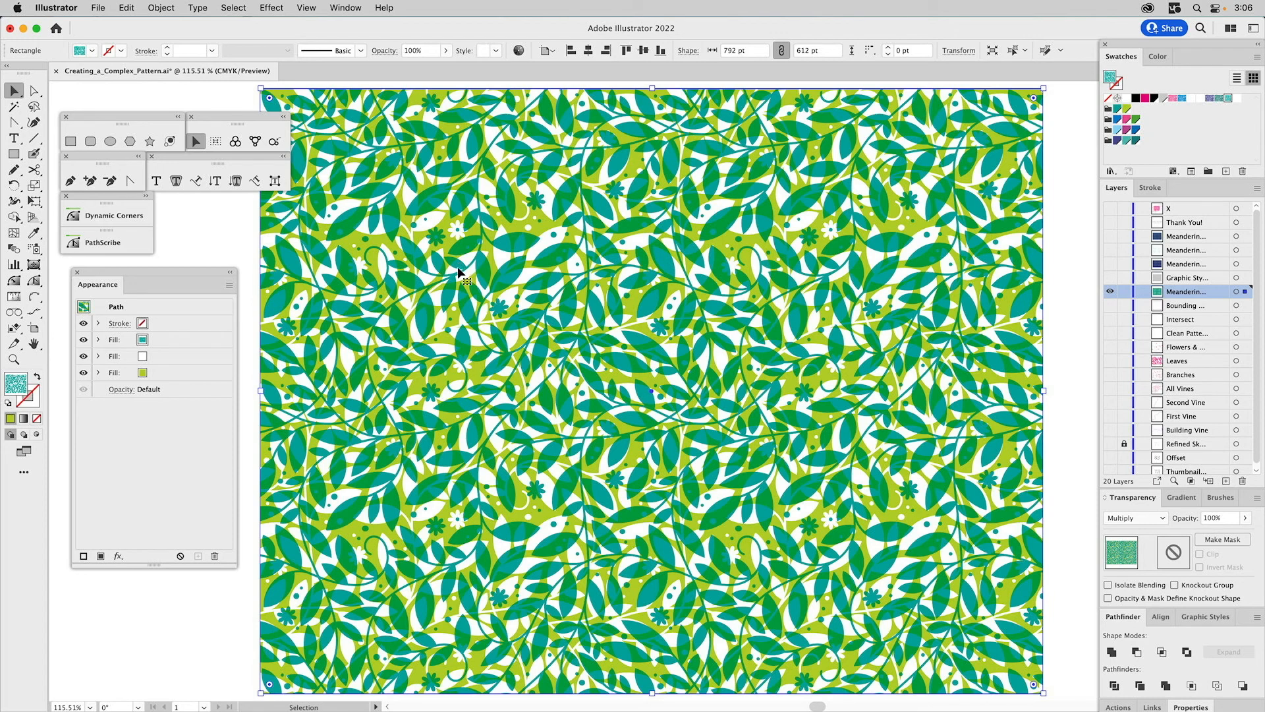
Lower the opacity of the rectangle's white pattern fill to 85%
left_click(99, 356)
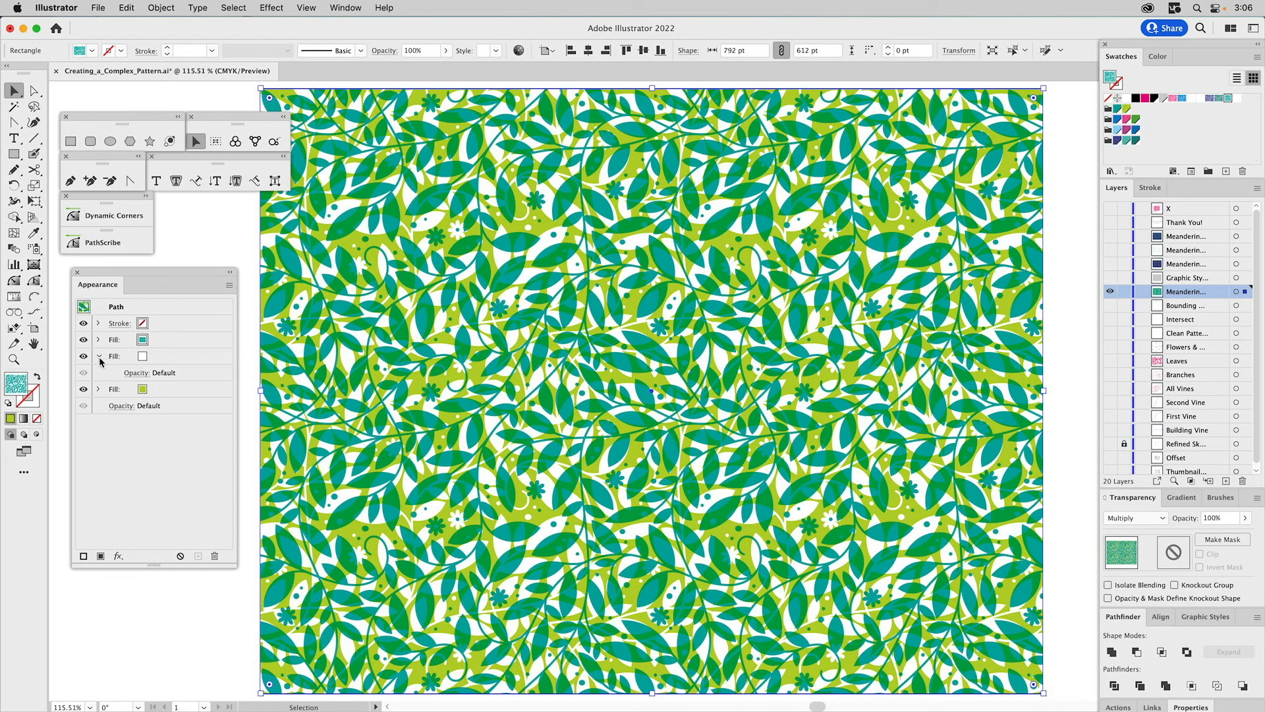
left_click(137, 372)
left_click(116, 398)
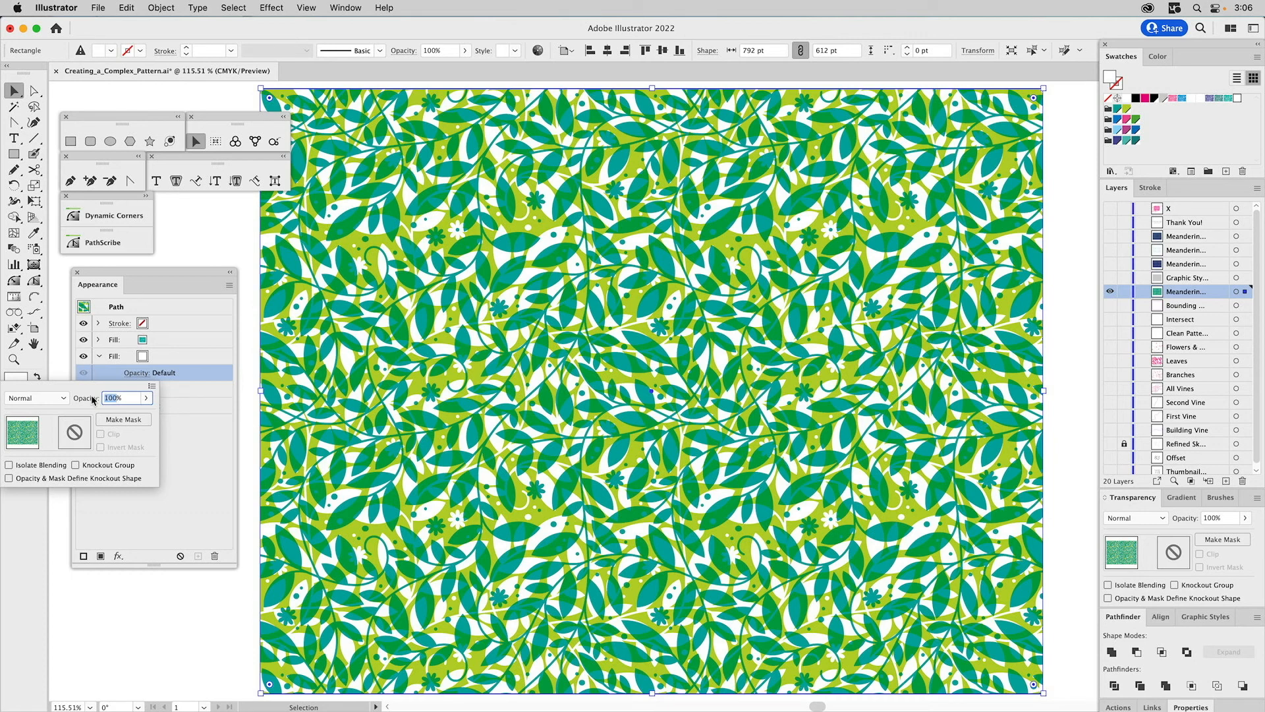
type("85")
key("Return")
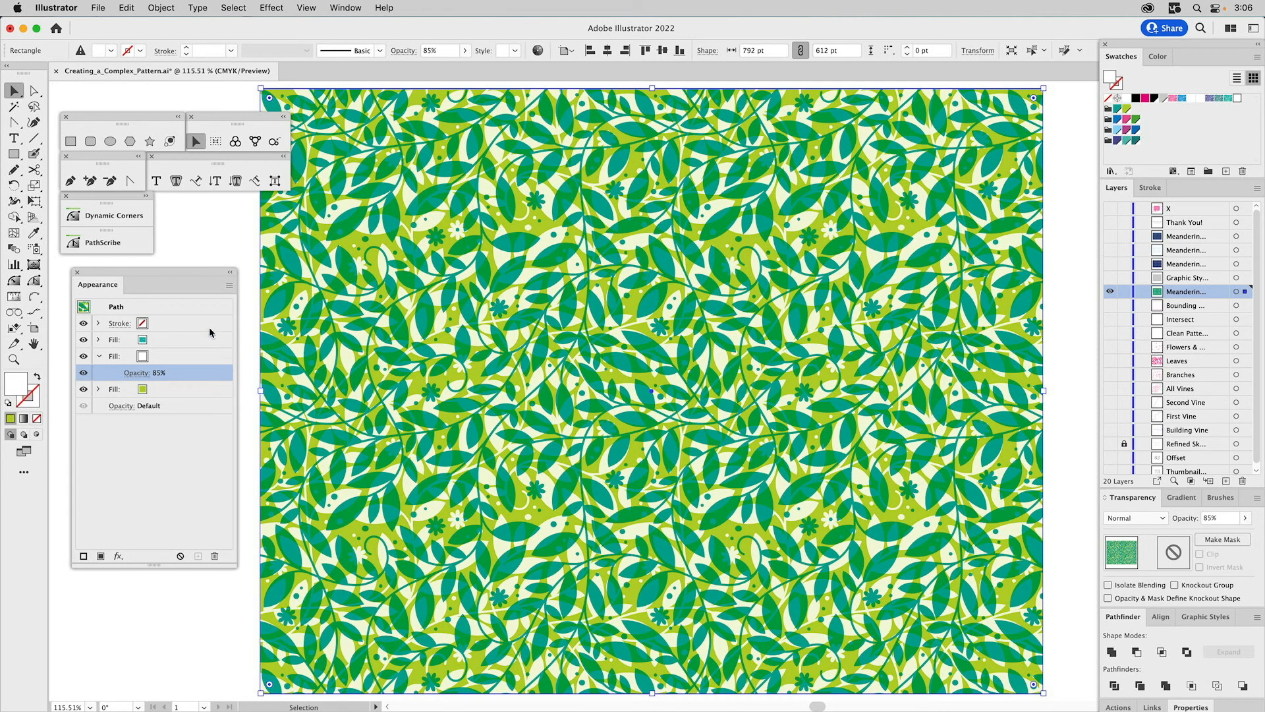
left_click(100, 356)
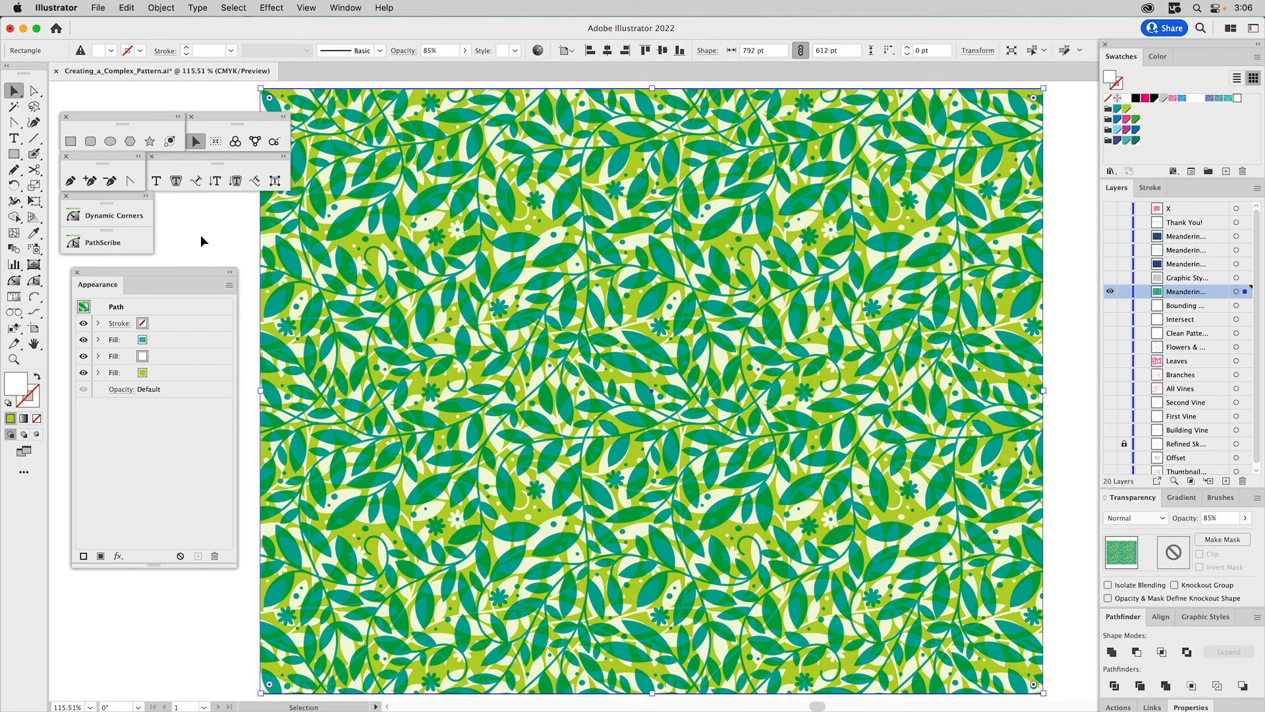
Save the rectangle's layered pattern appearance as a new graphic style and deselect the rectangle
left_click(202, 240)
left_click(578, 279)
left_click(1205, 617)
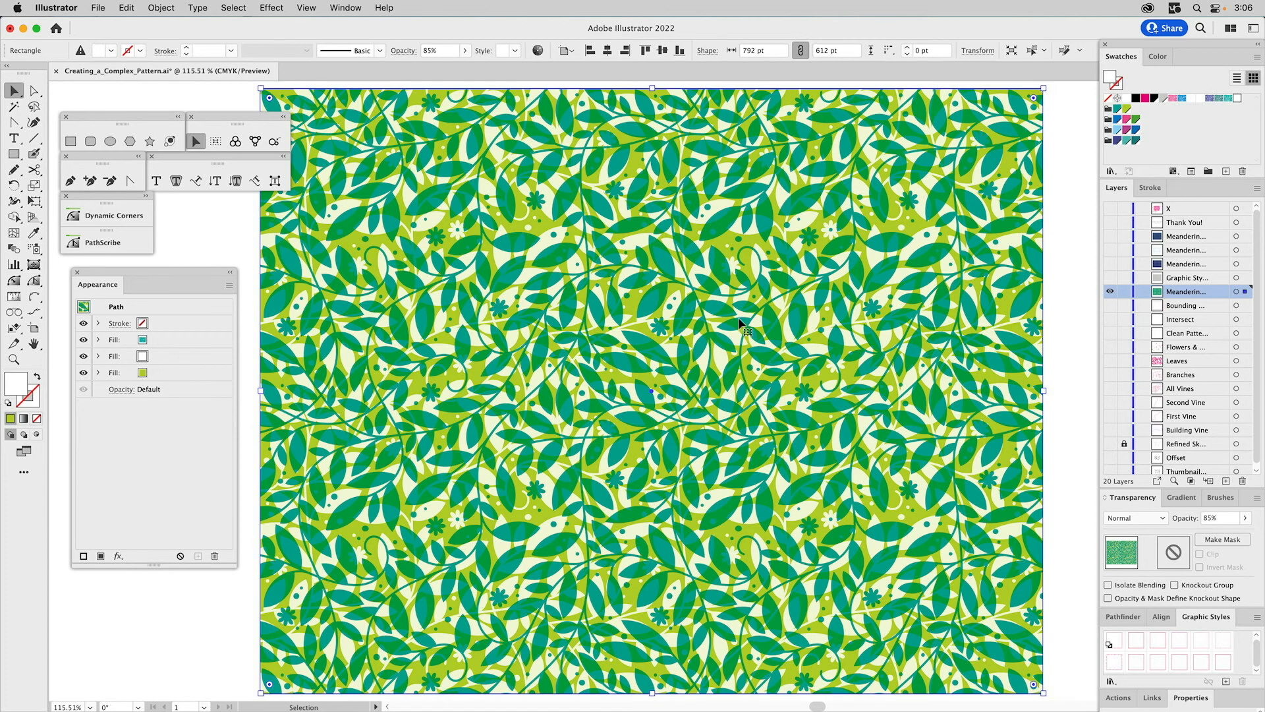
left_click_drag(740, 323, 1244, 660)
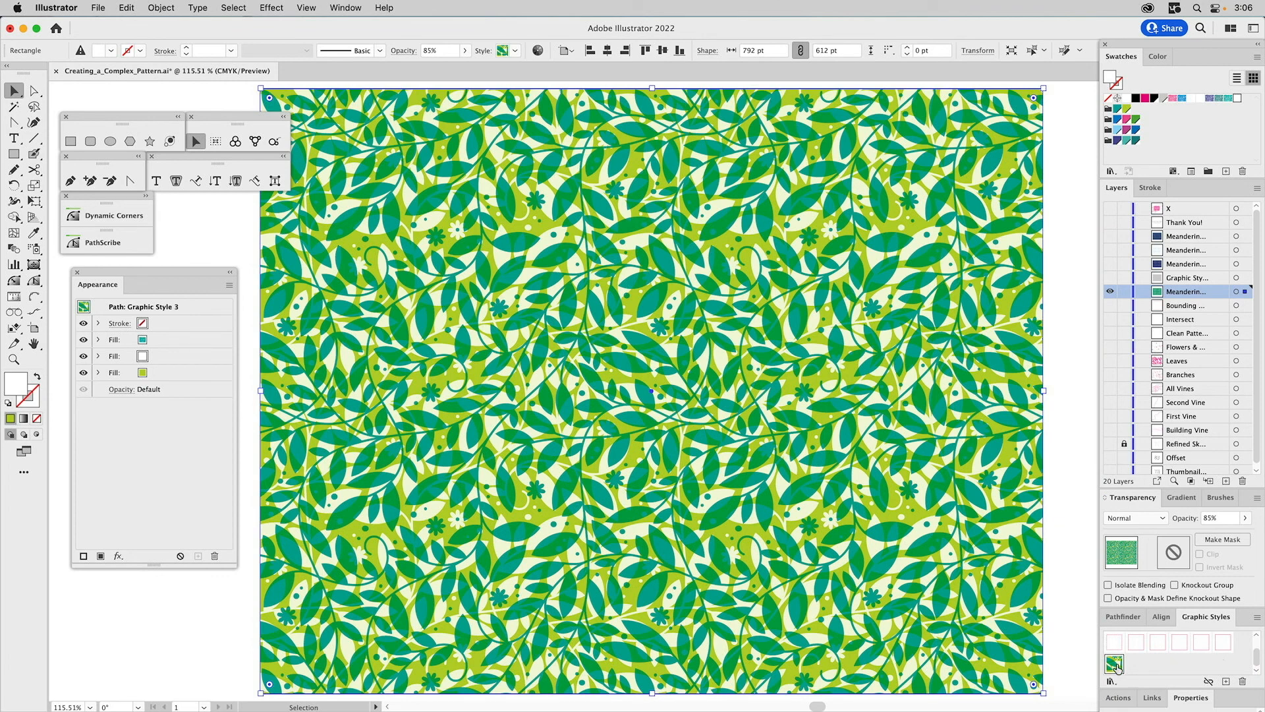
left_click(1082, 424)
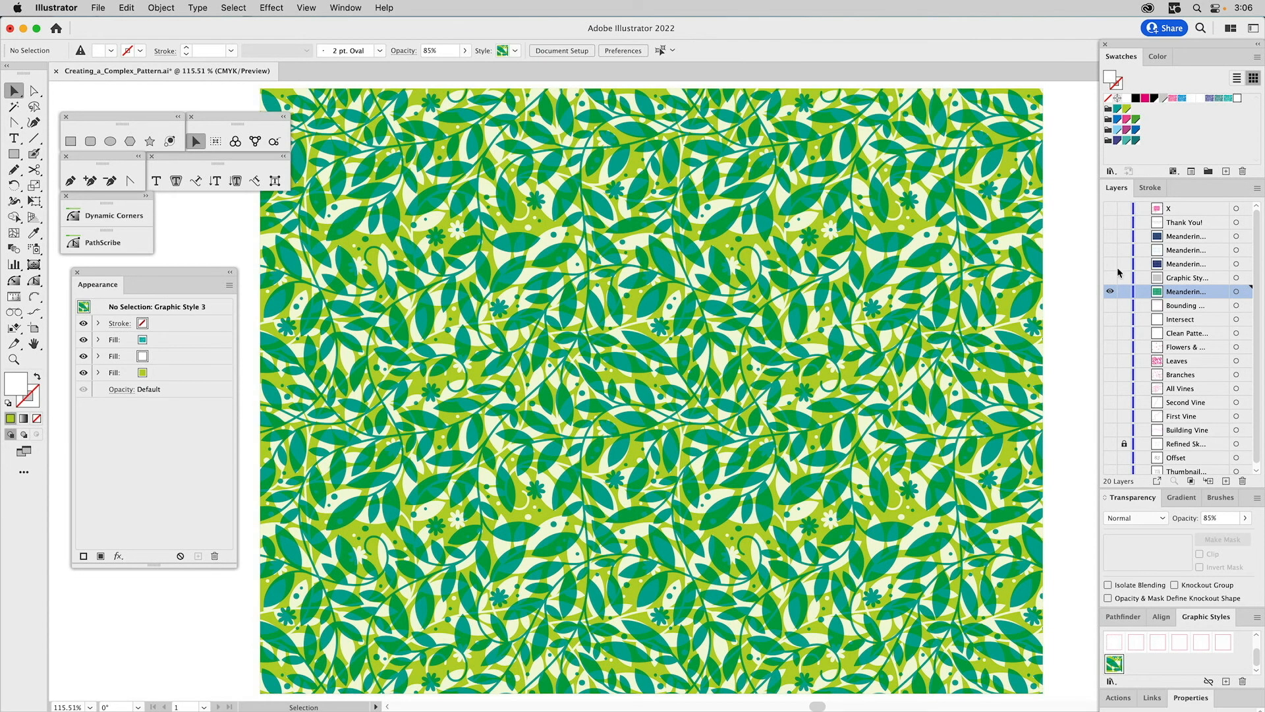
Show the Graphic Style layer instead of the pattern layer and apply the new layered vine style to its grey rectangle
left_click(1110, 279)
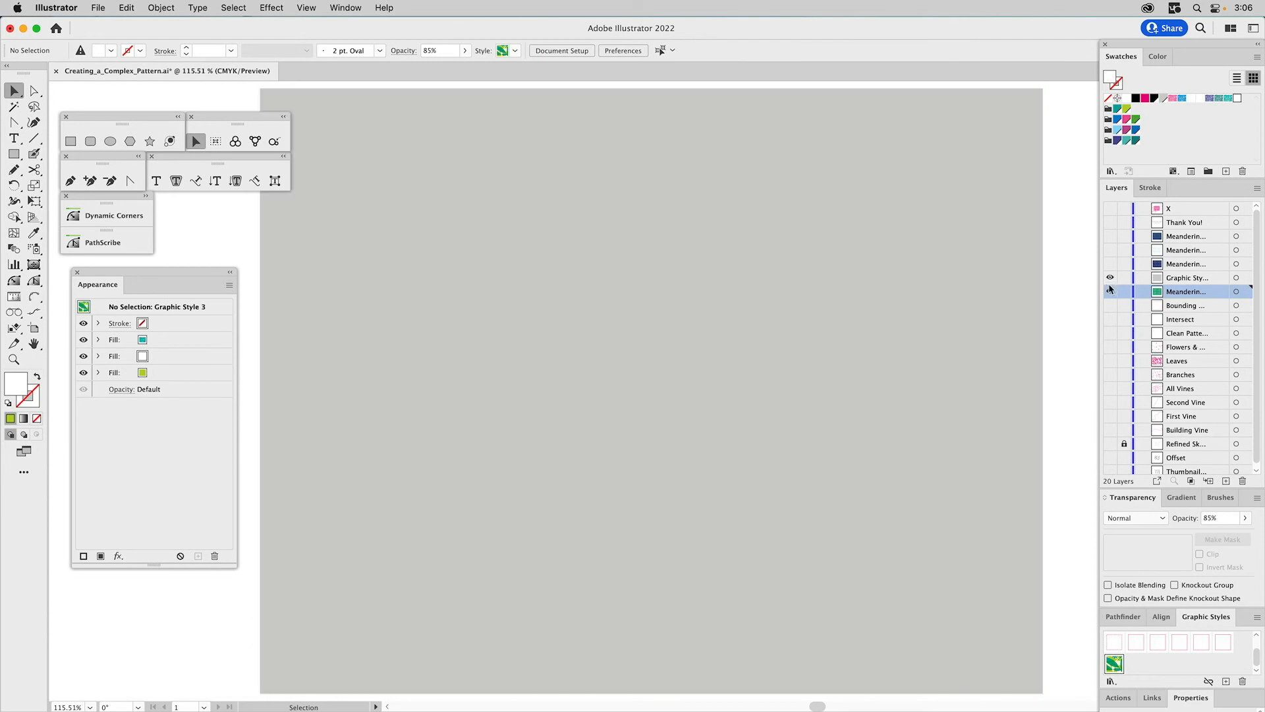
left_click(1005, 278)
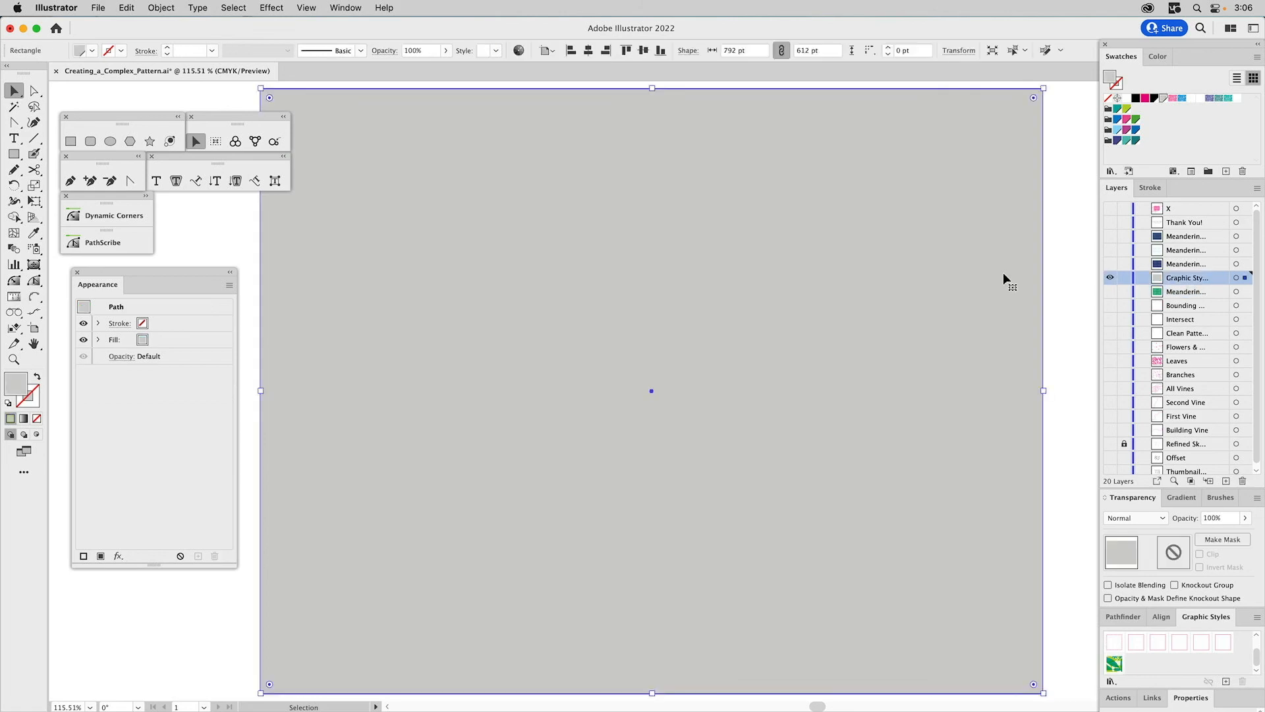
left_click(1114, 664)
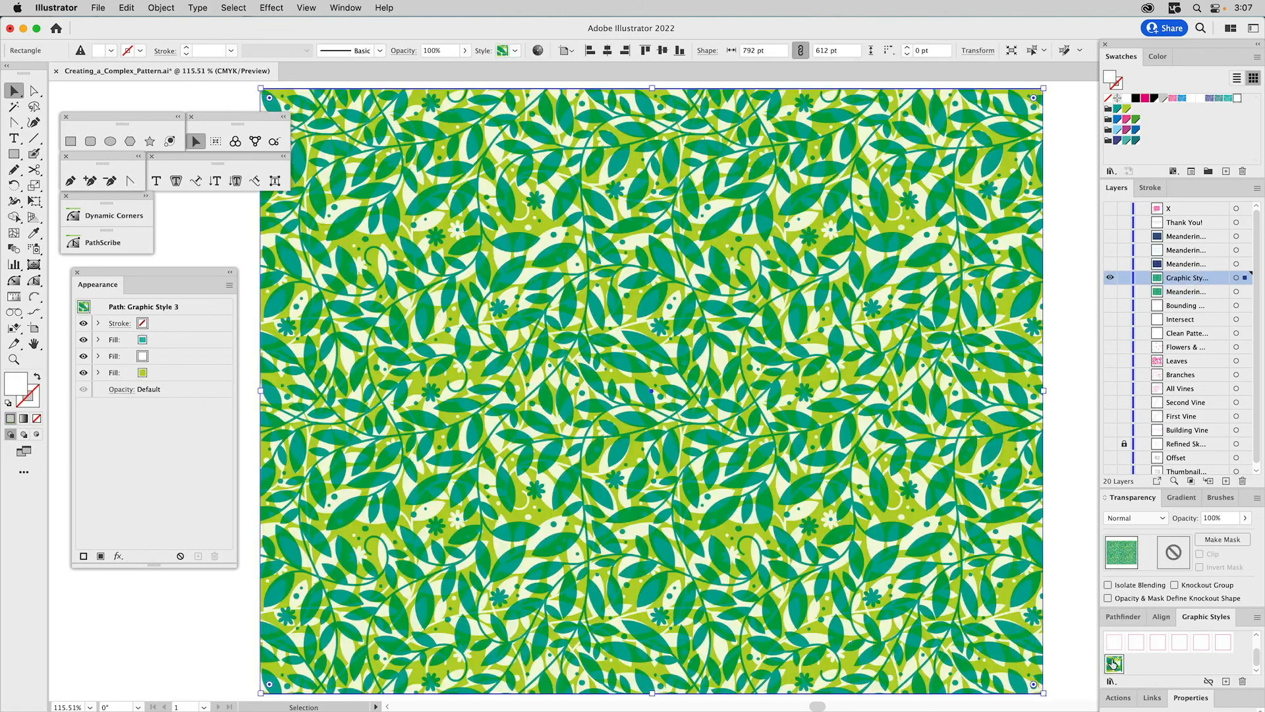
left_click(1080, 408)
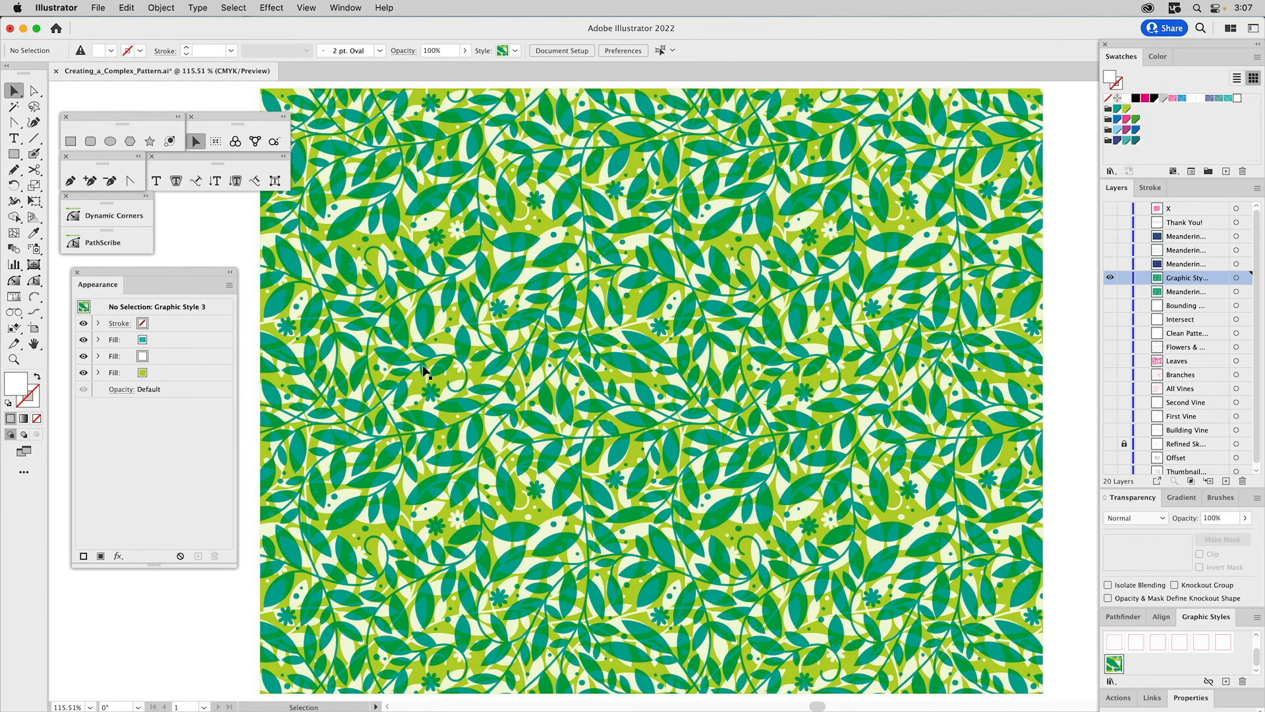
Show the navy, green and pink vine layer above Graphic Style, switch to only the light blue vine layer, and make it active
left_click(327, 355)
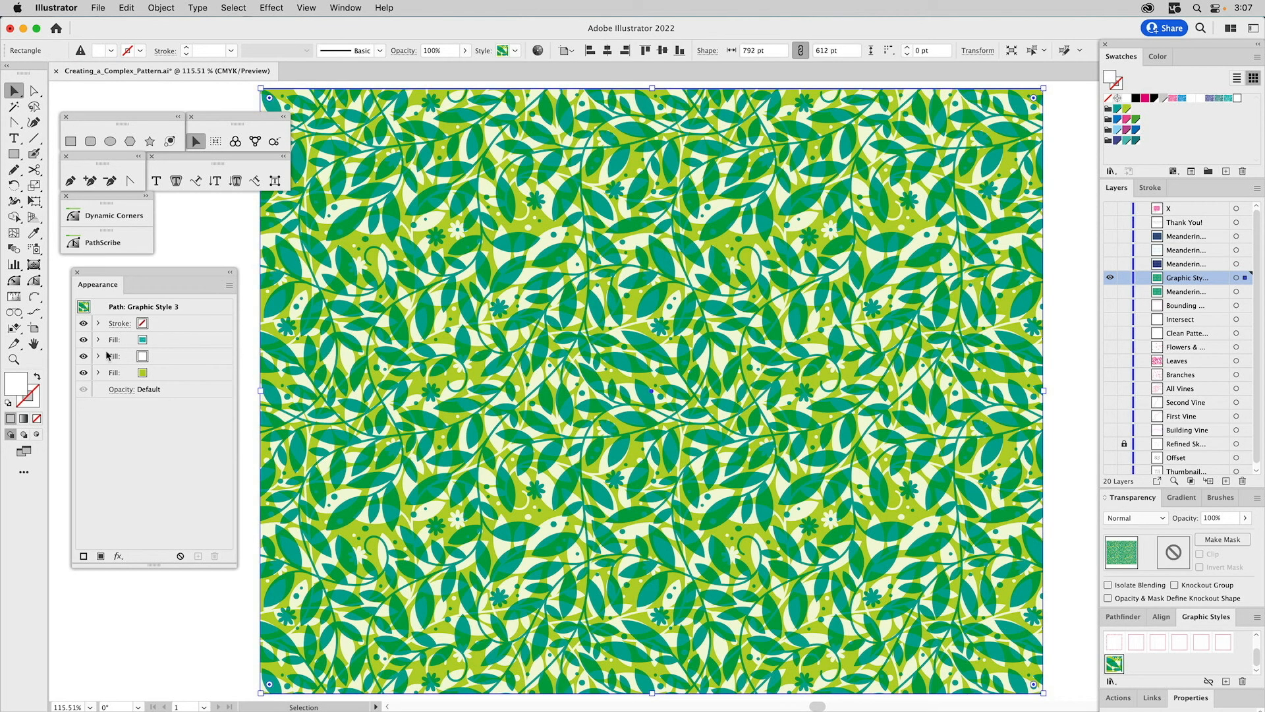
left_click(1069, 275)
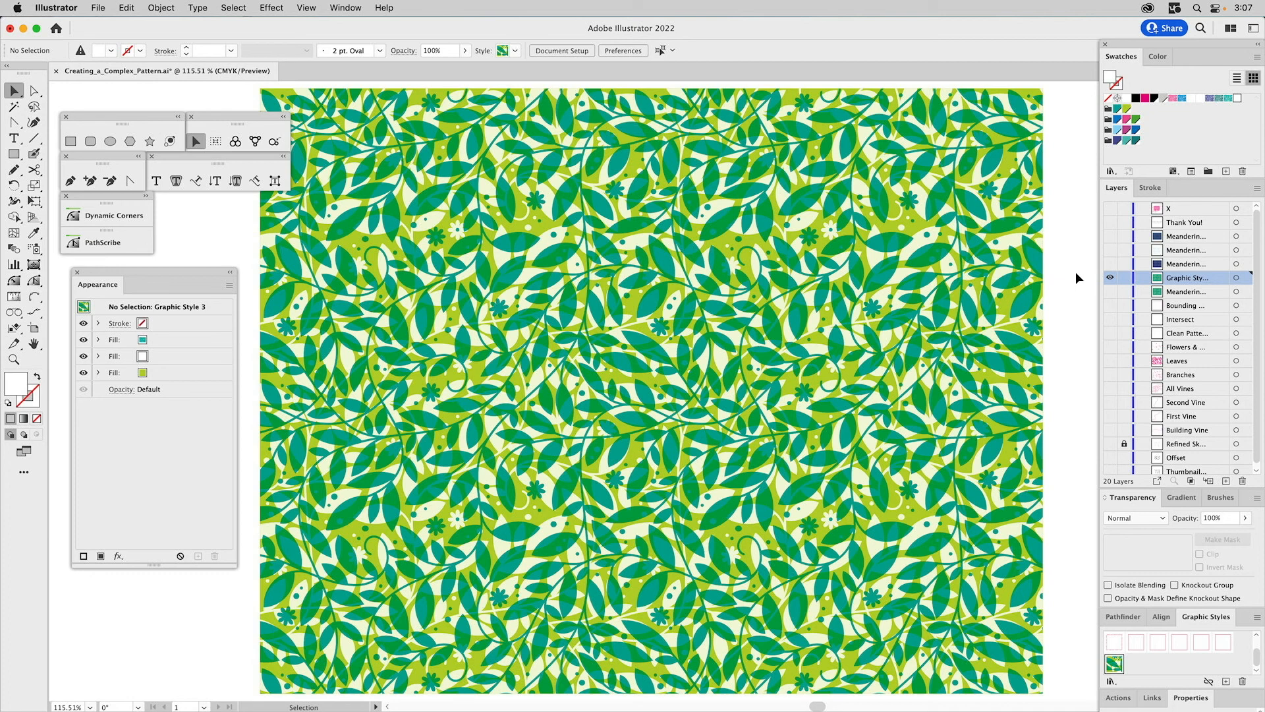
left_click(1110, 264)
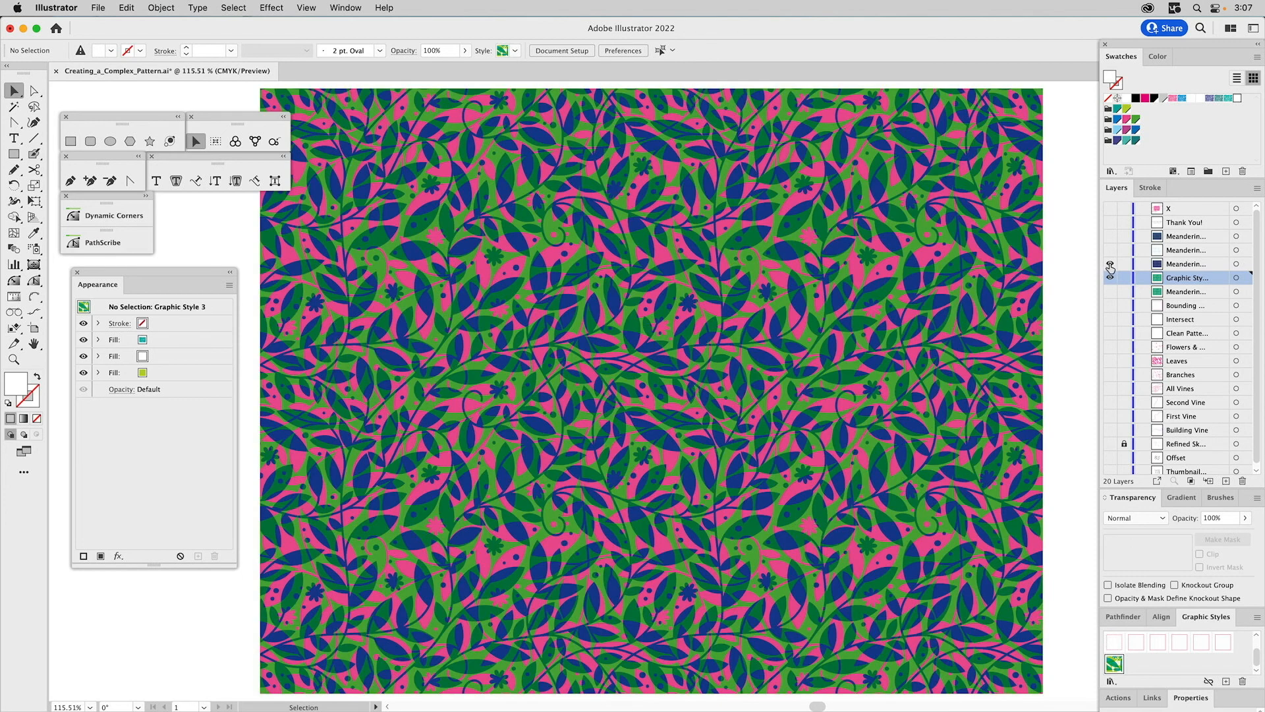
left_click(1178, 265)
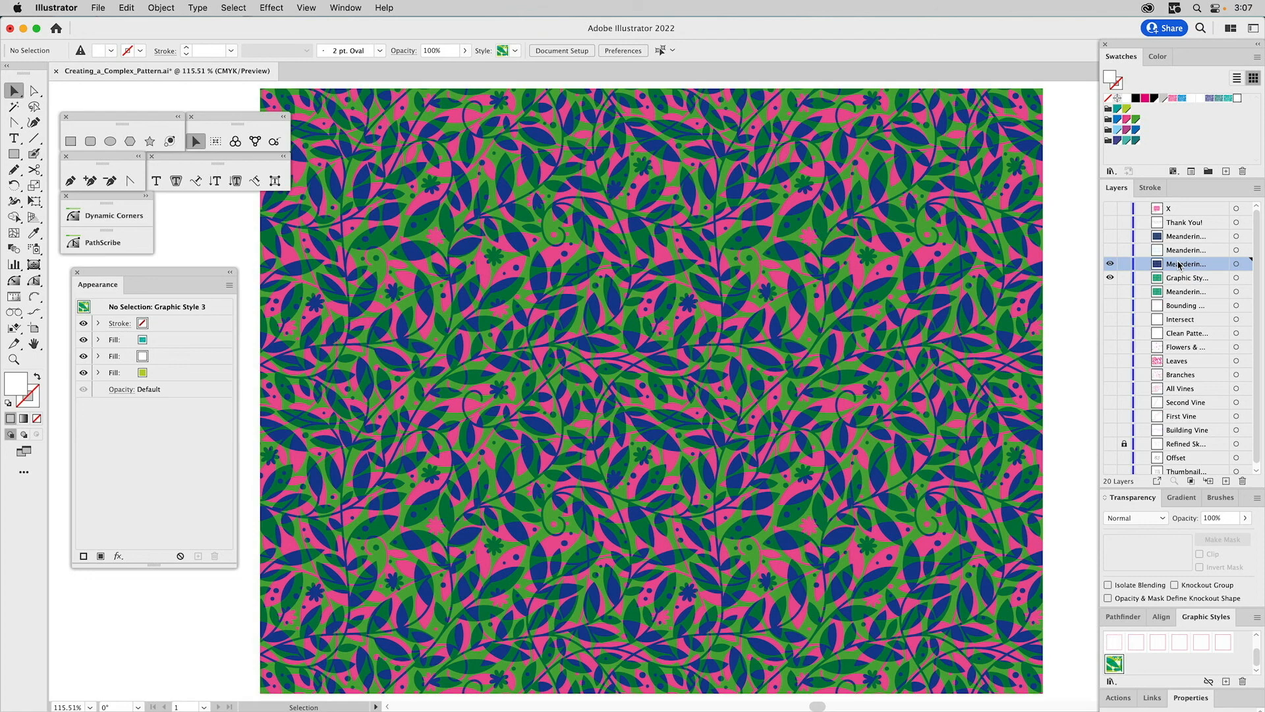
left_click(1111, 251, "alt")
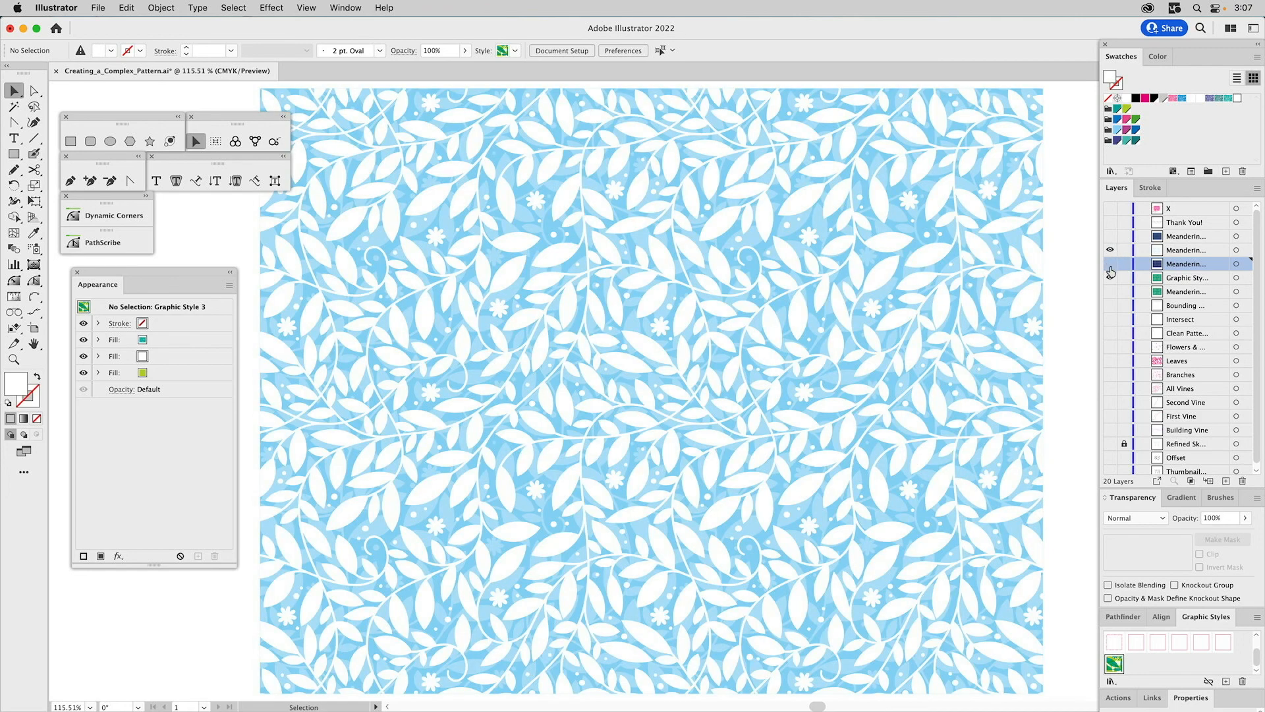
left_click(1180, 251)
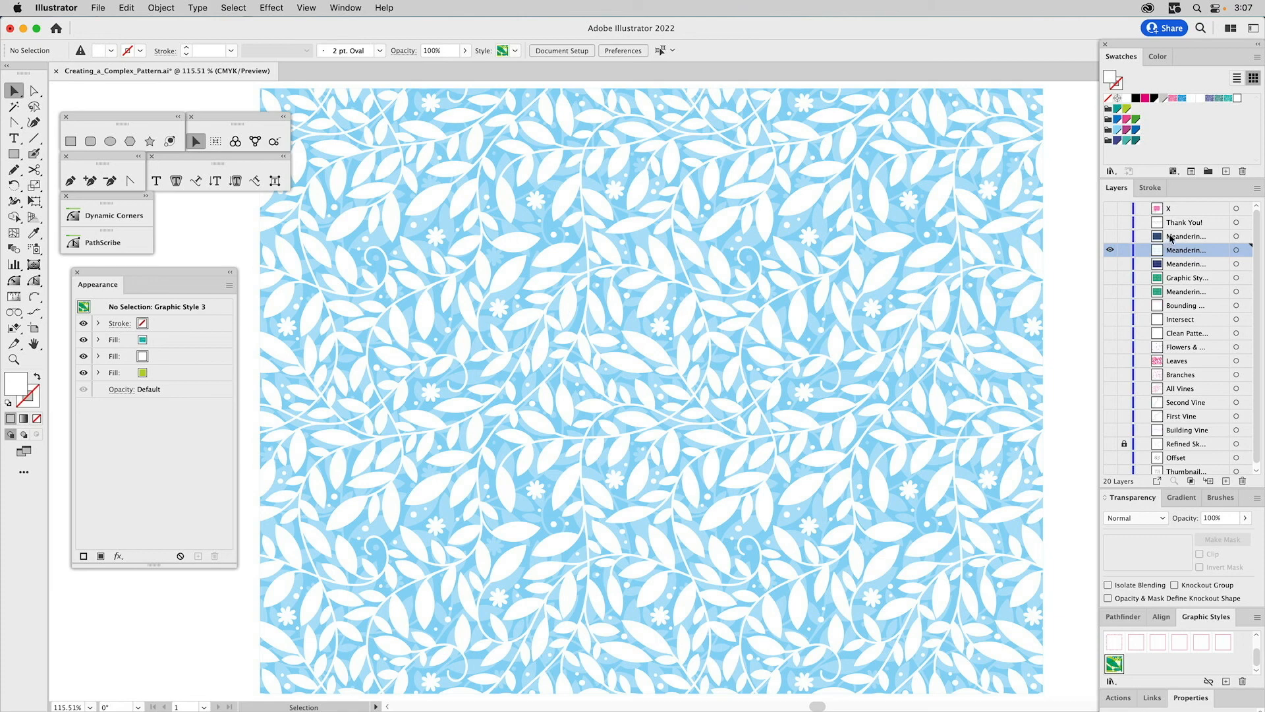
Replace the light blue vine layer with the indigo and teal one as the visible, active layer, and show the Thank You! layer
left_click(1110, 236)
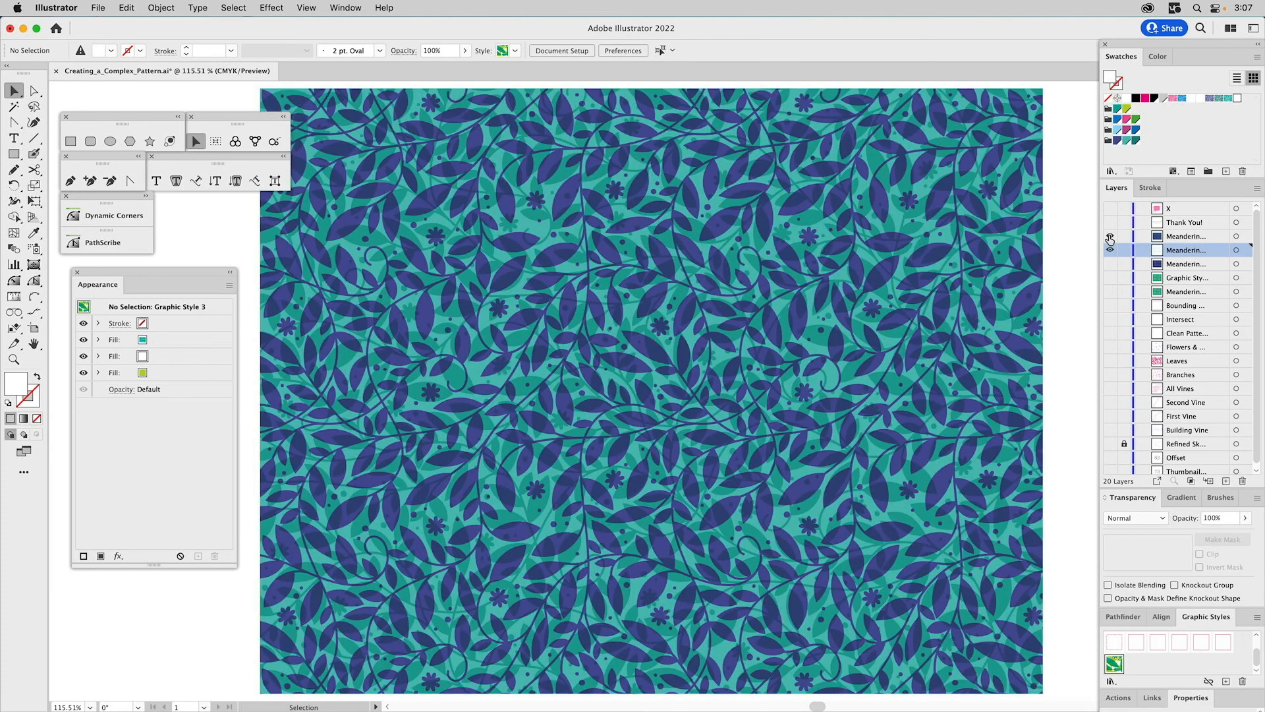
left_click(1110, 250)
left_click(1178, 237)
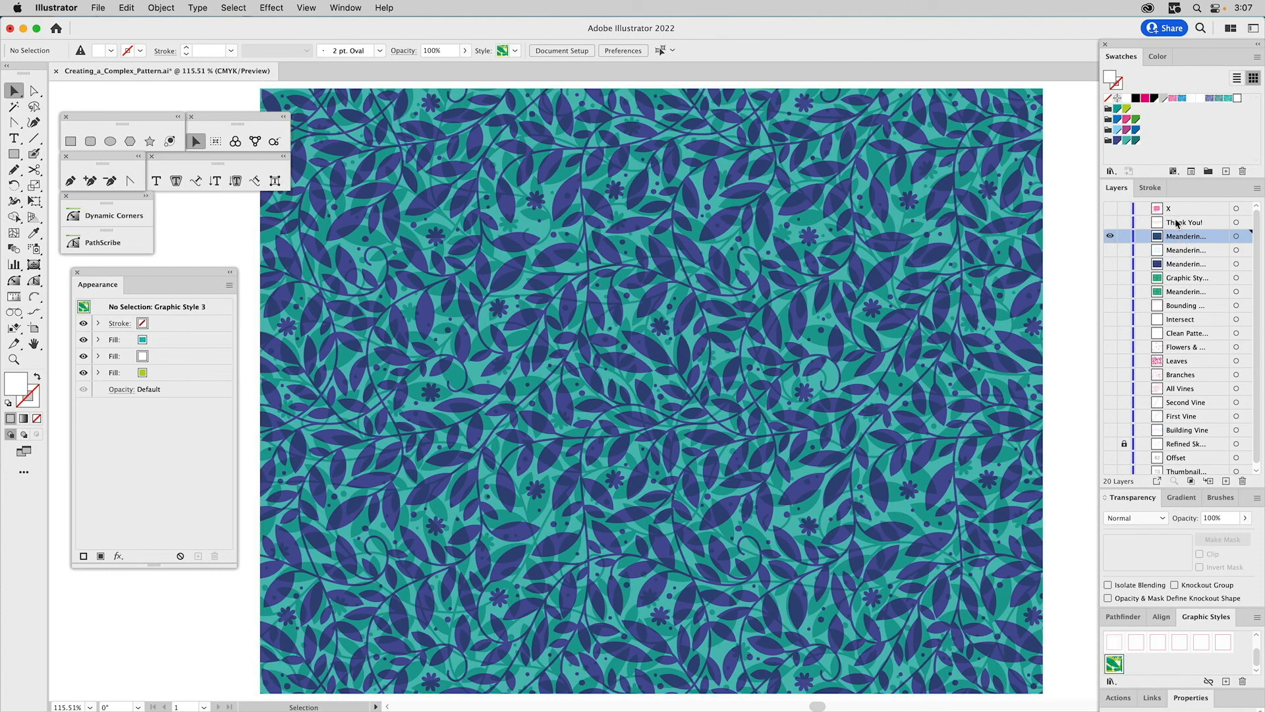
left_click(1110, 222)
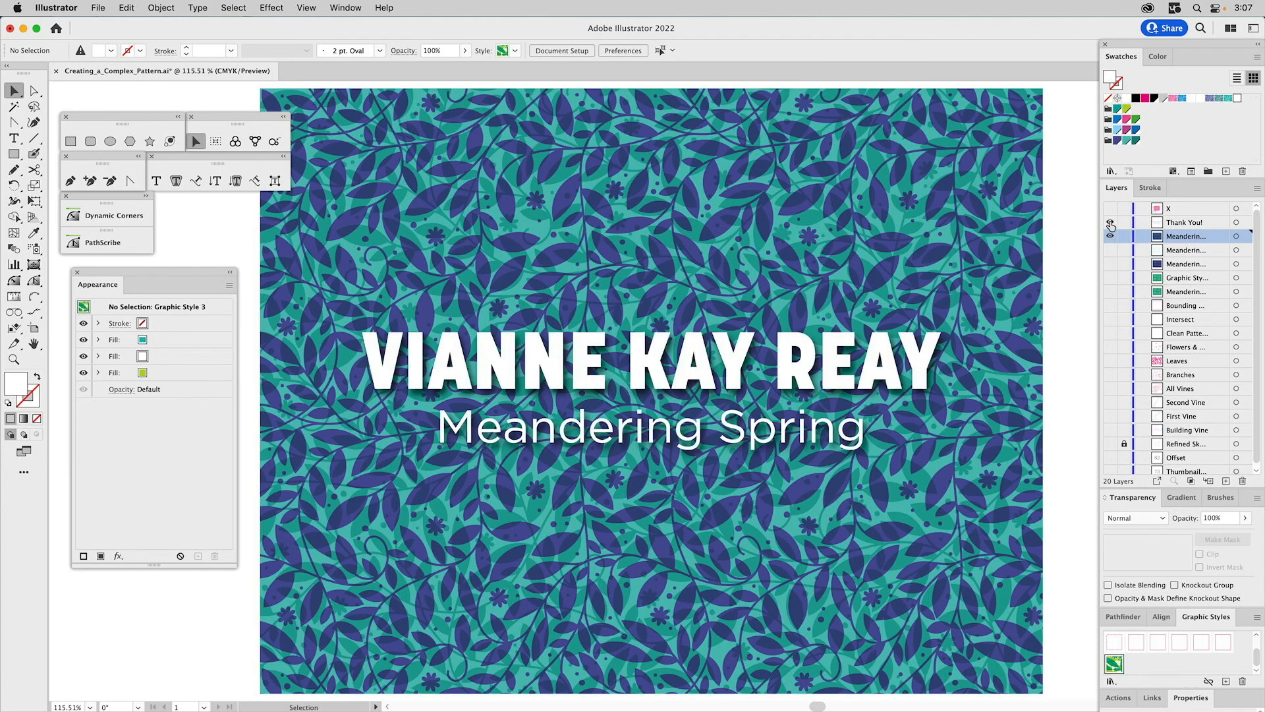